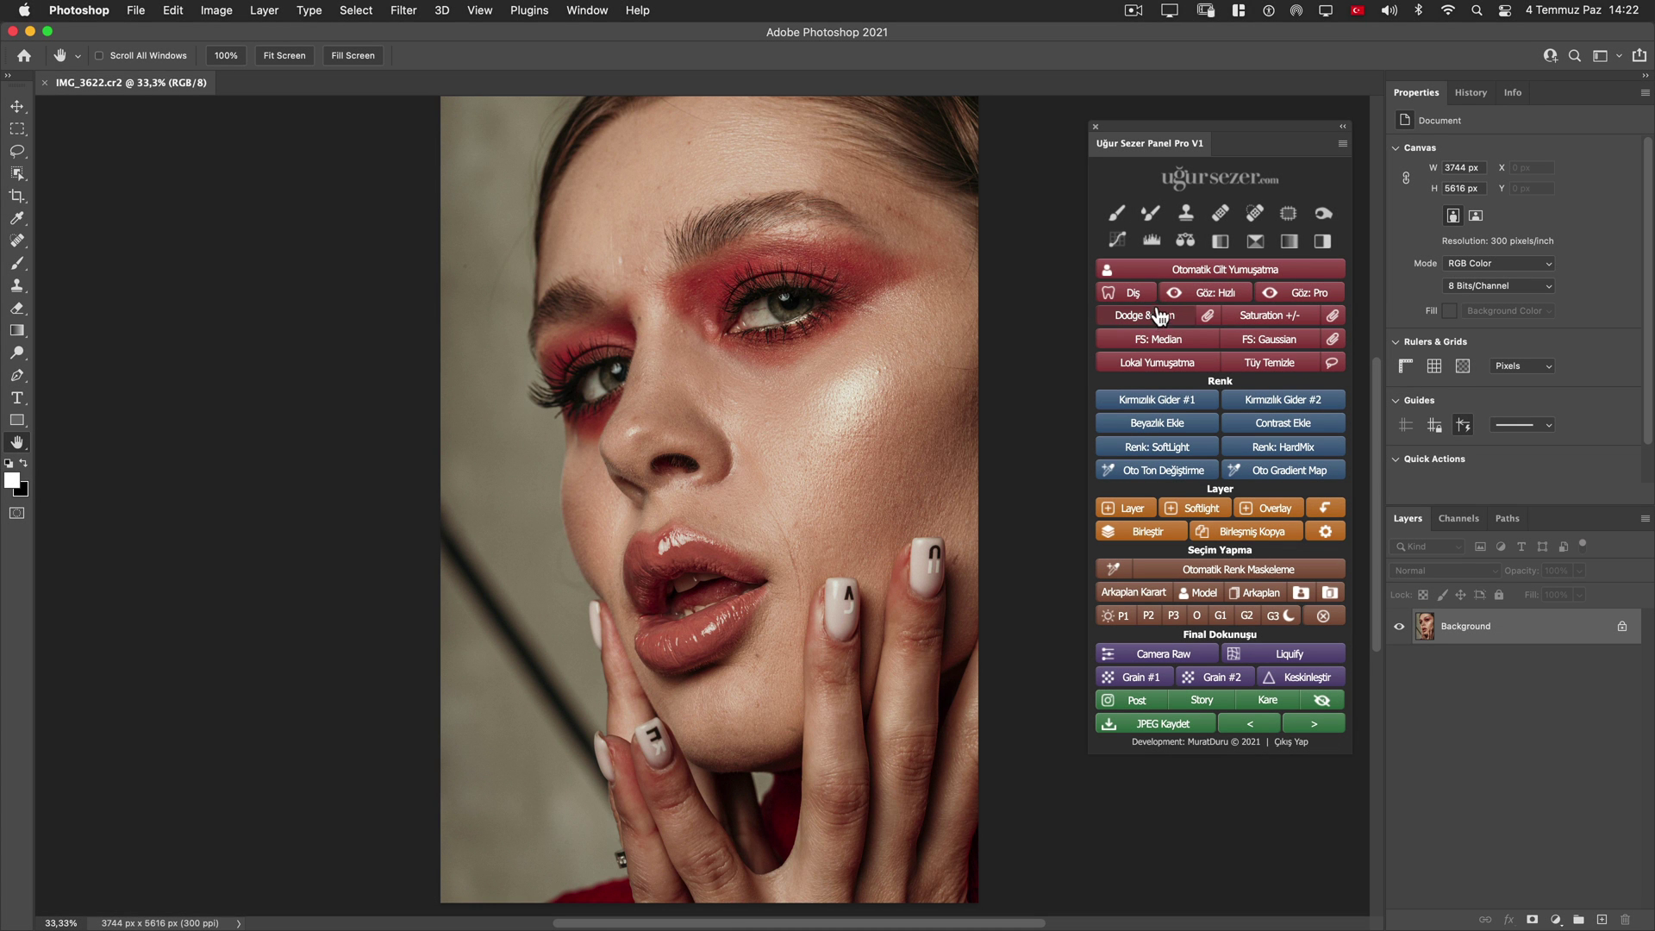
Launch Otomatik Cilt Yumuşatma and confirm İşlemi Yap and İşleme Devam Et to get the skin ellipse
left_click(1268, 269)
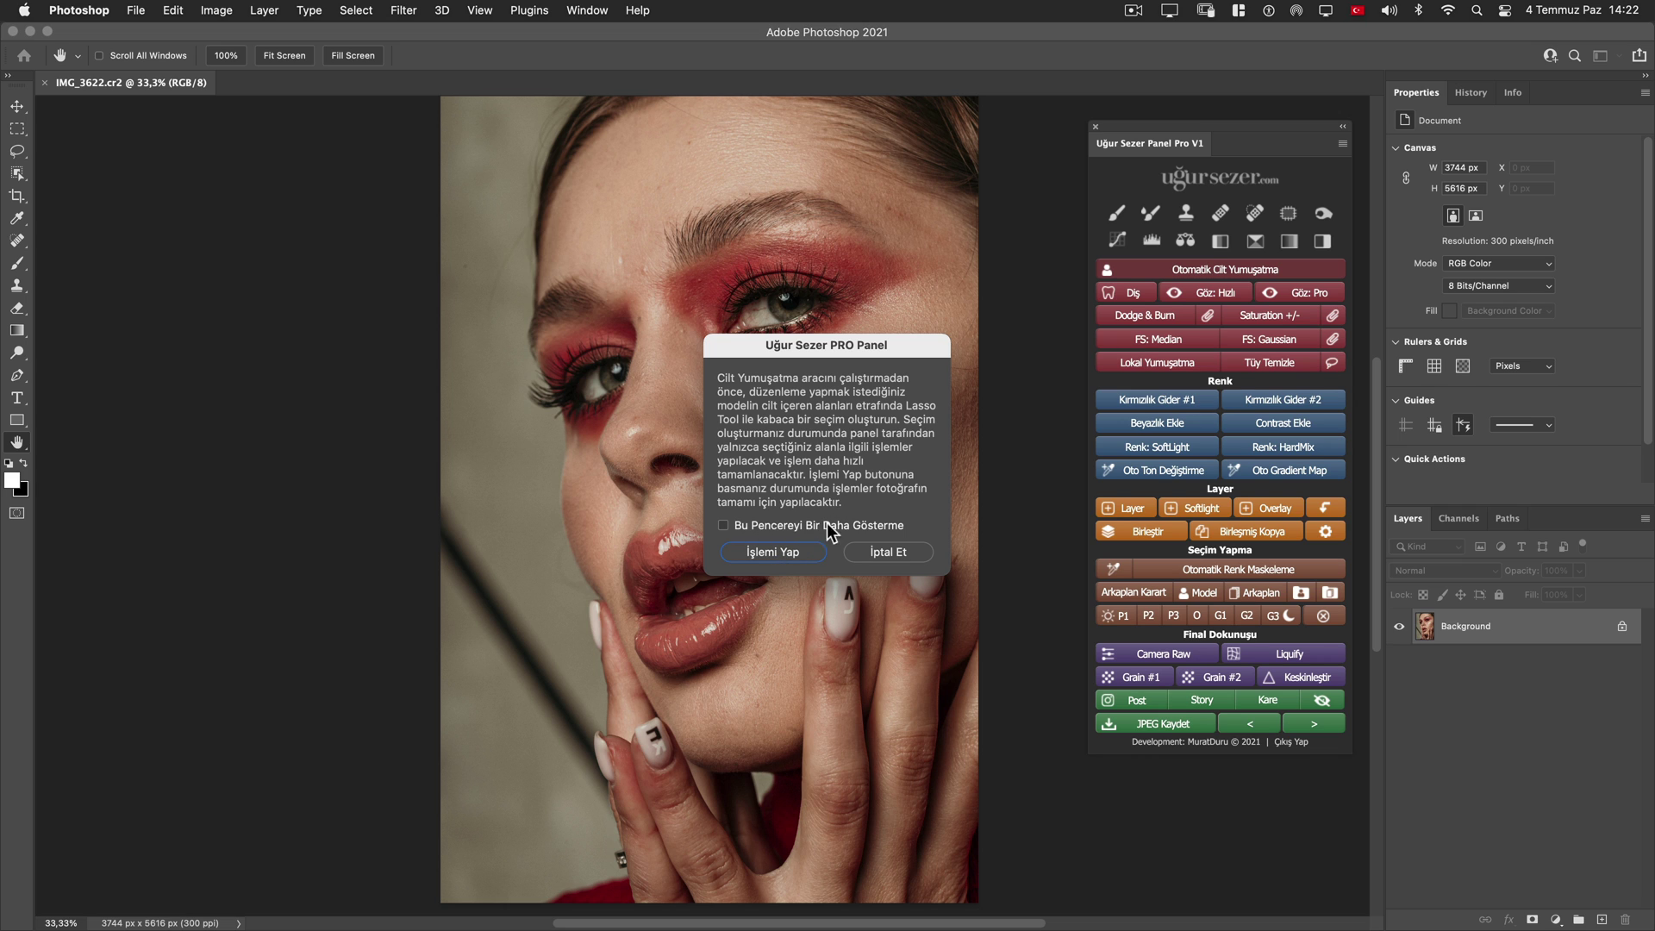
left_click(794, 553)
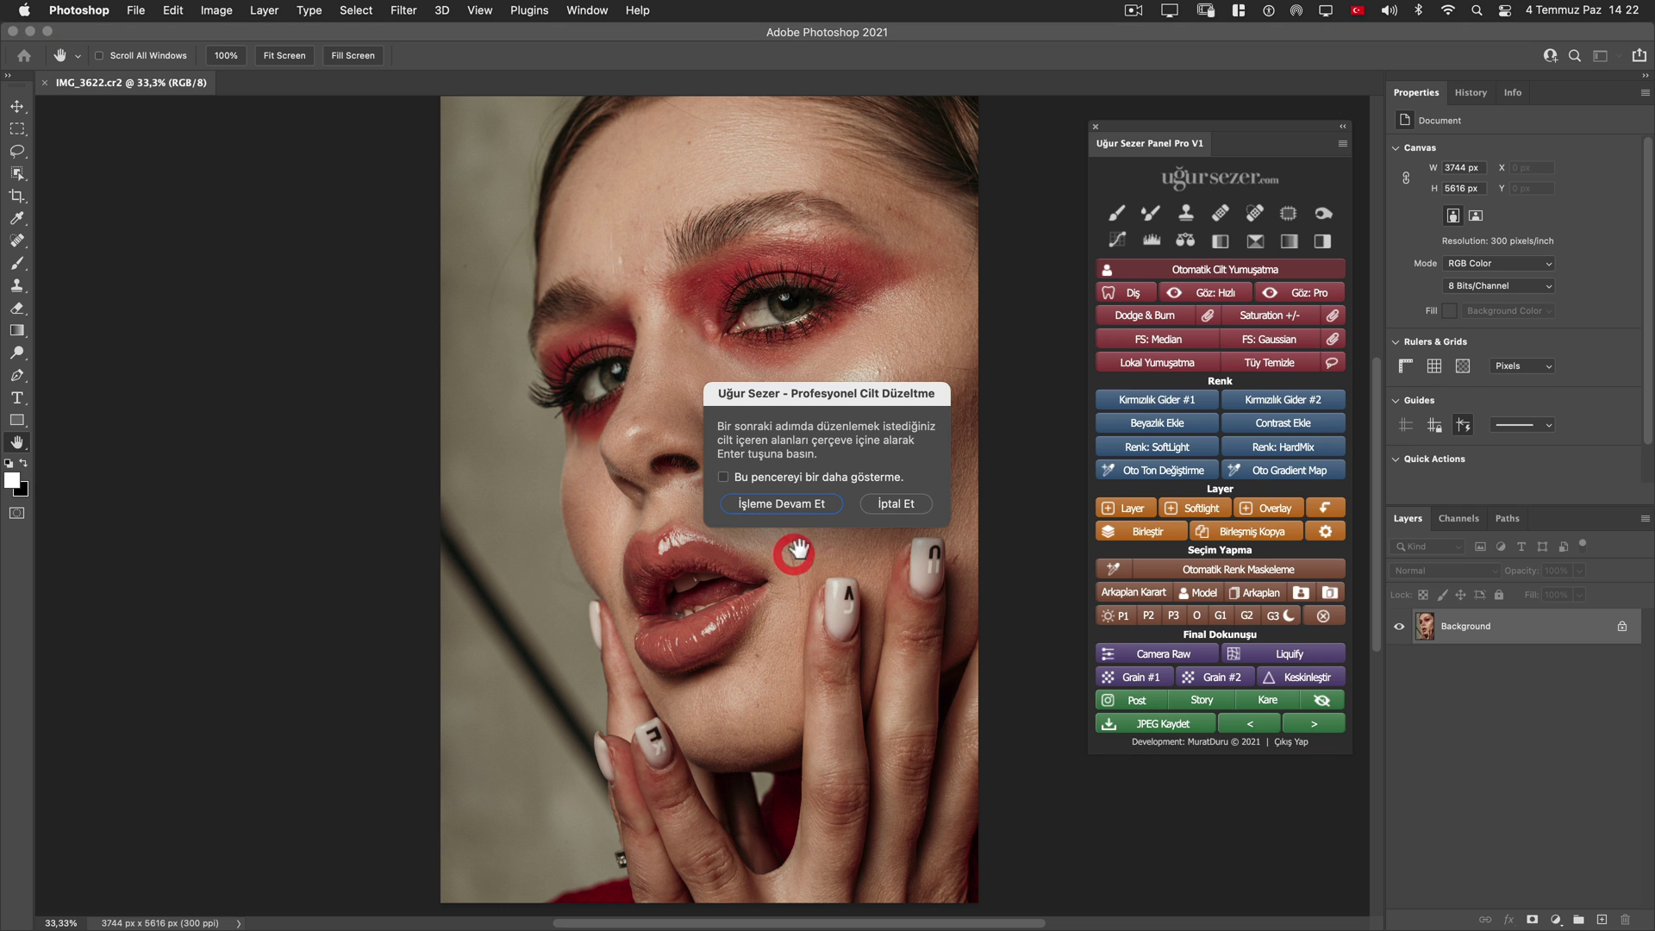
left_click(807, 509)
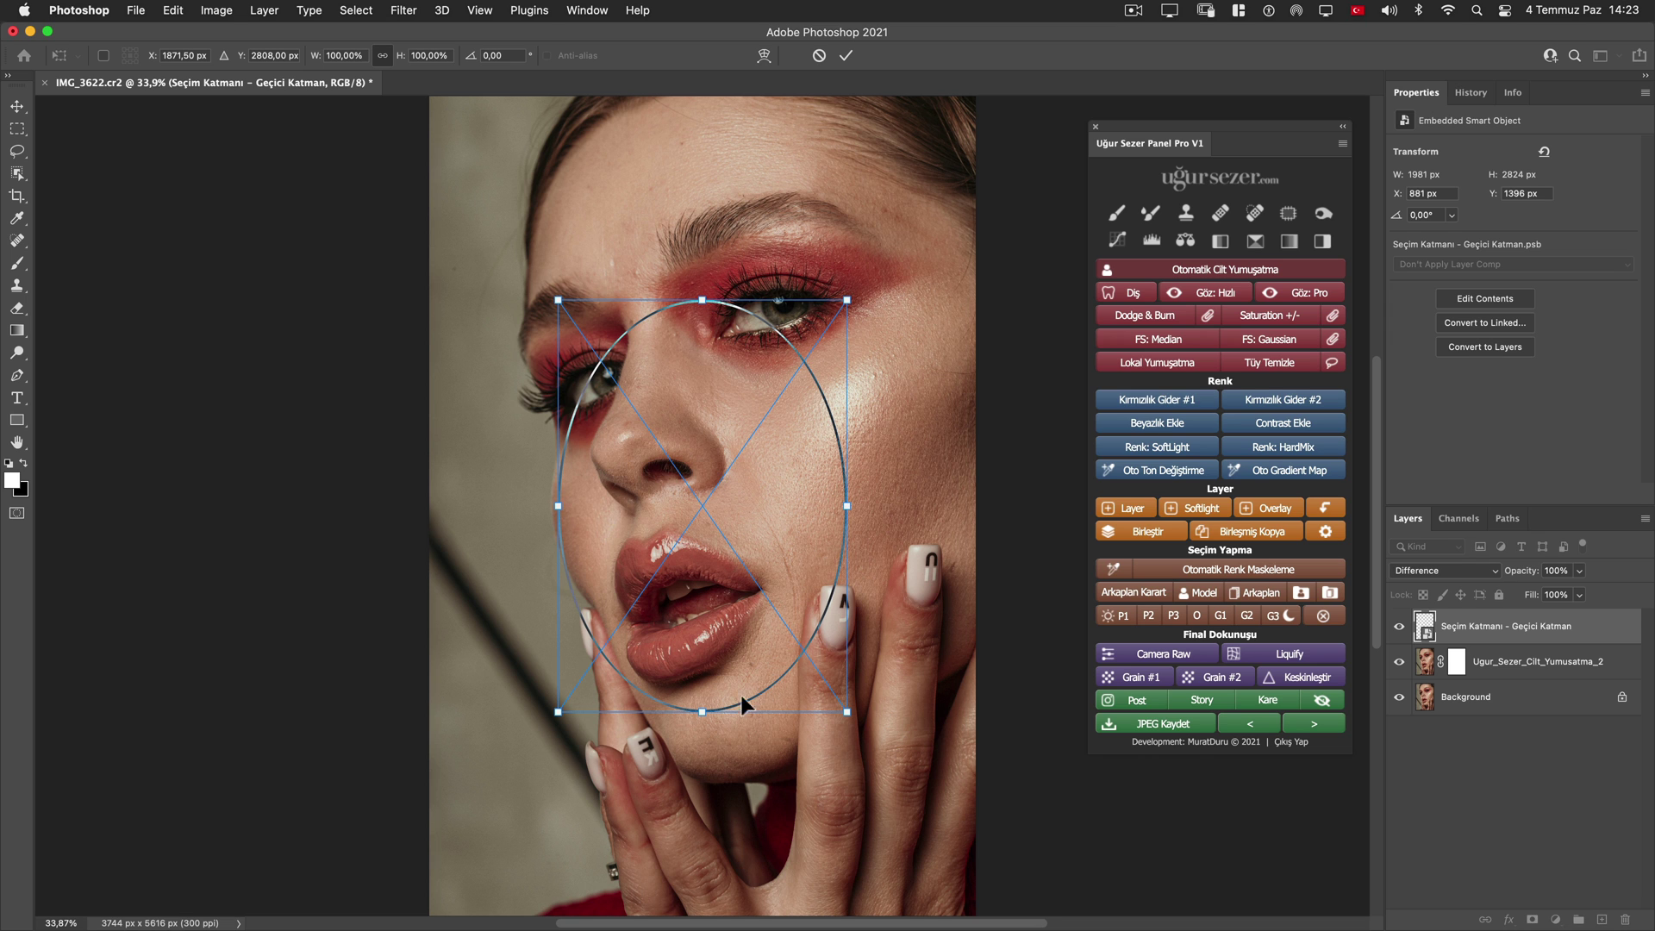
Stretch, tilt and move the ellipse over the face, from forehead to chin
left_click_drag(715, 719, 715, 806)
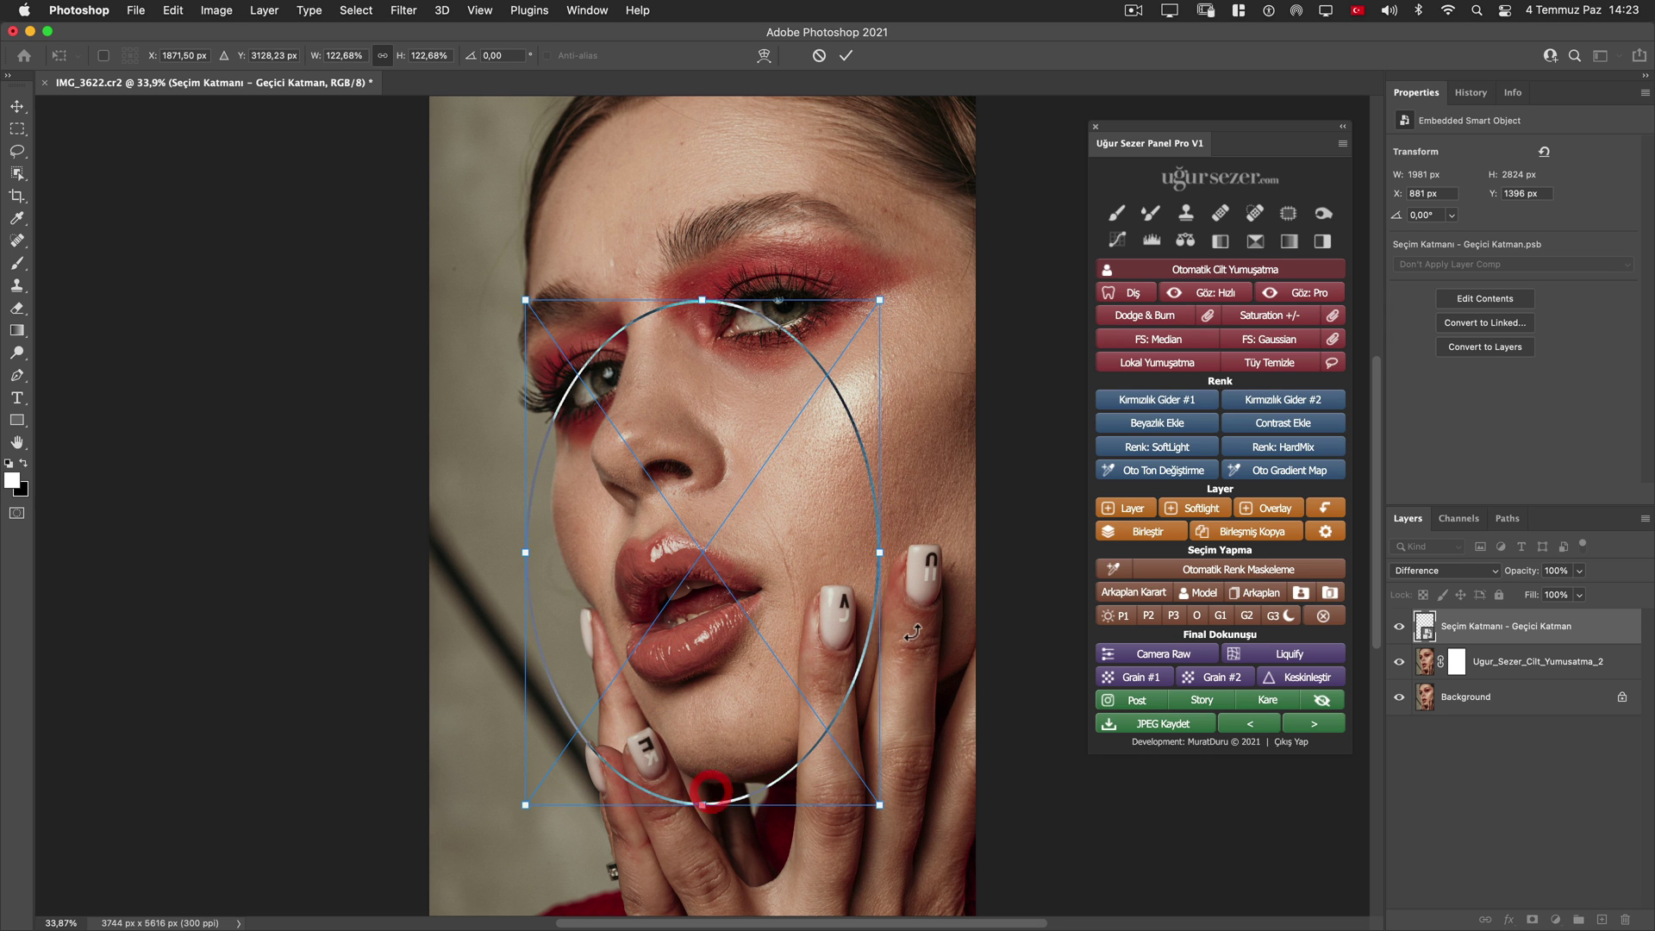
left_click_drag(913, 633, 916, 580)
left_click_drag(806, 645, 820, 572)
left_click_drag(774, 728, 781, 769)
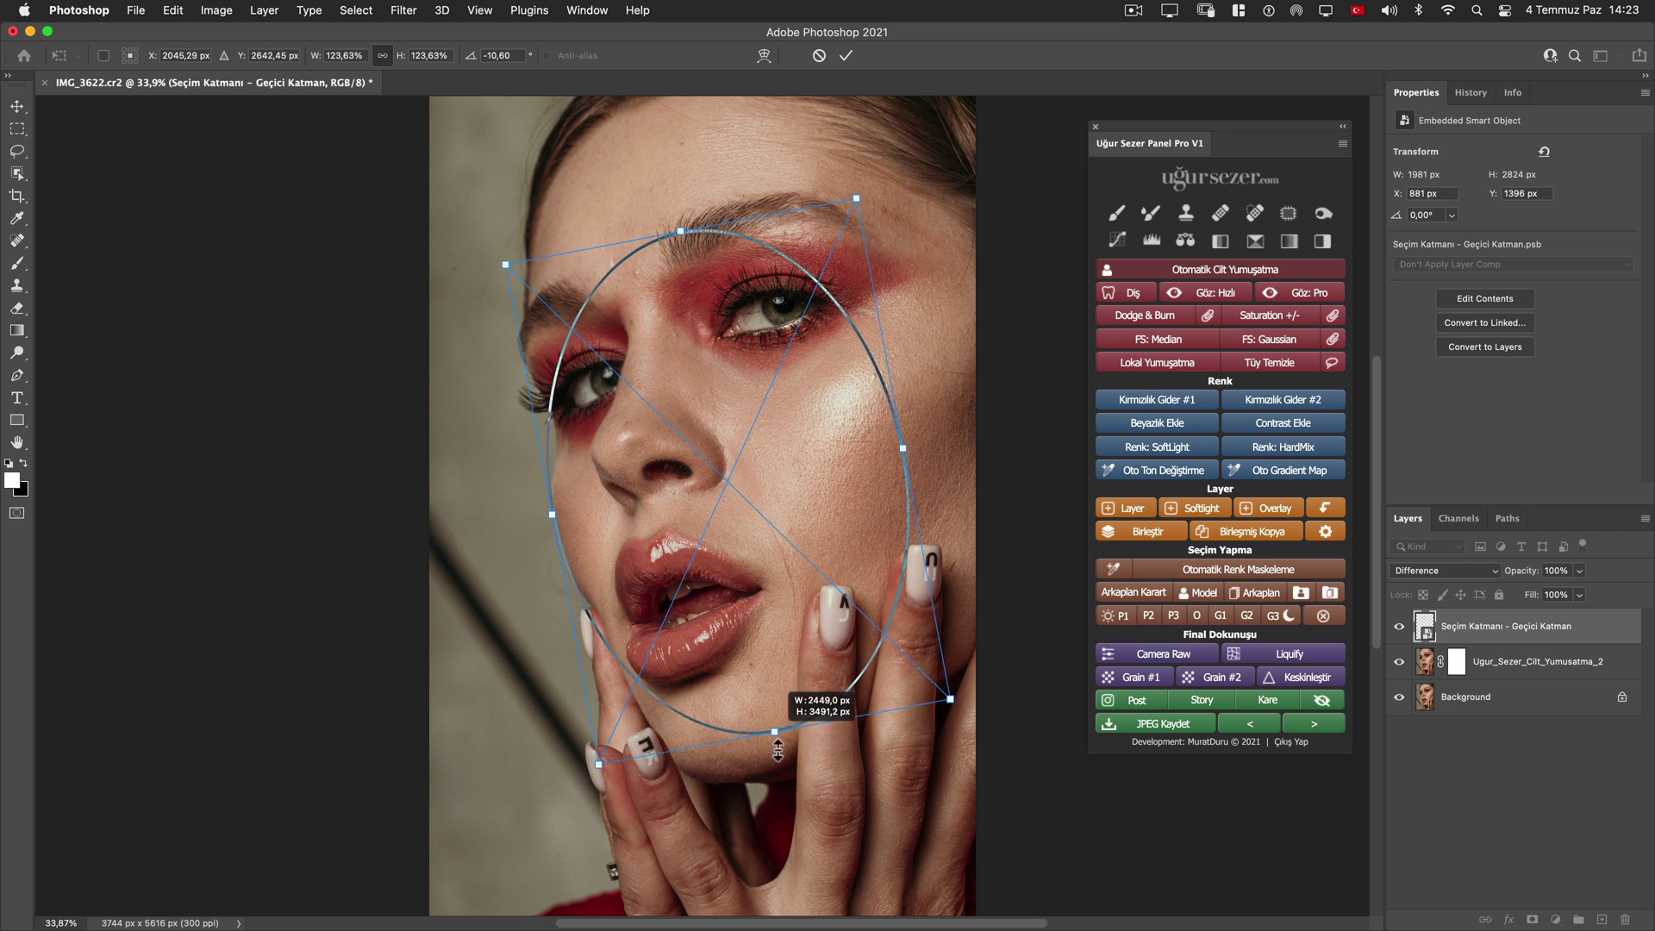
left_click_drag(970, 403, 972, 435)
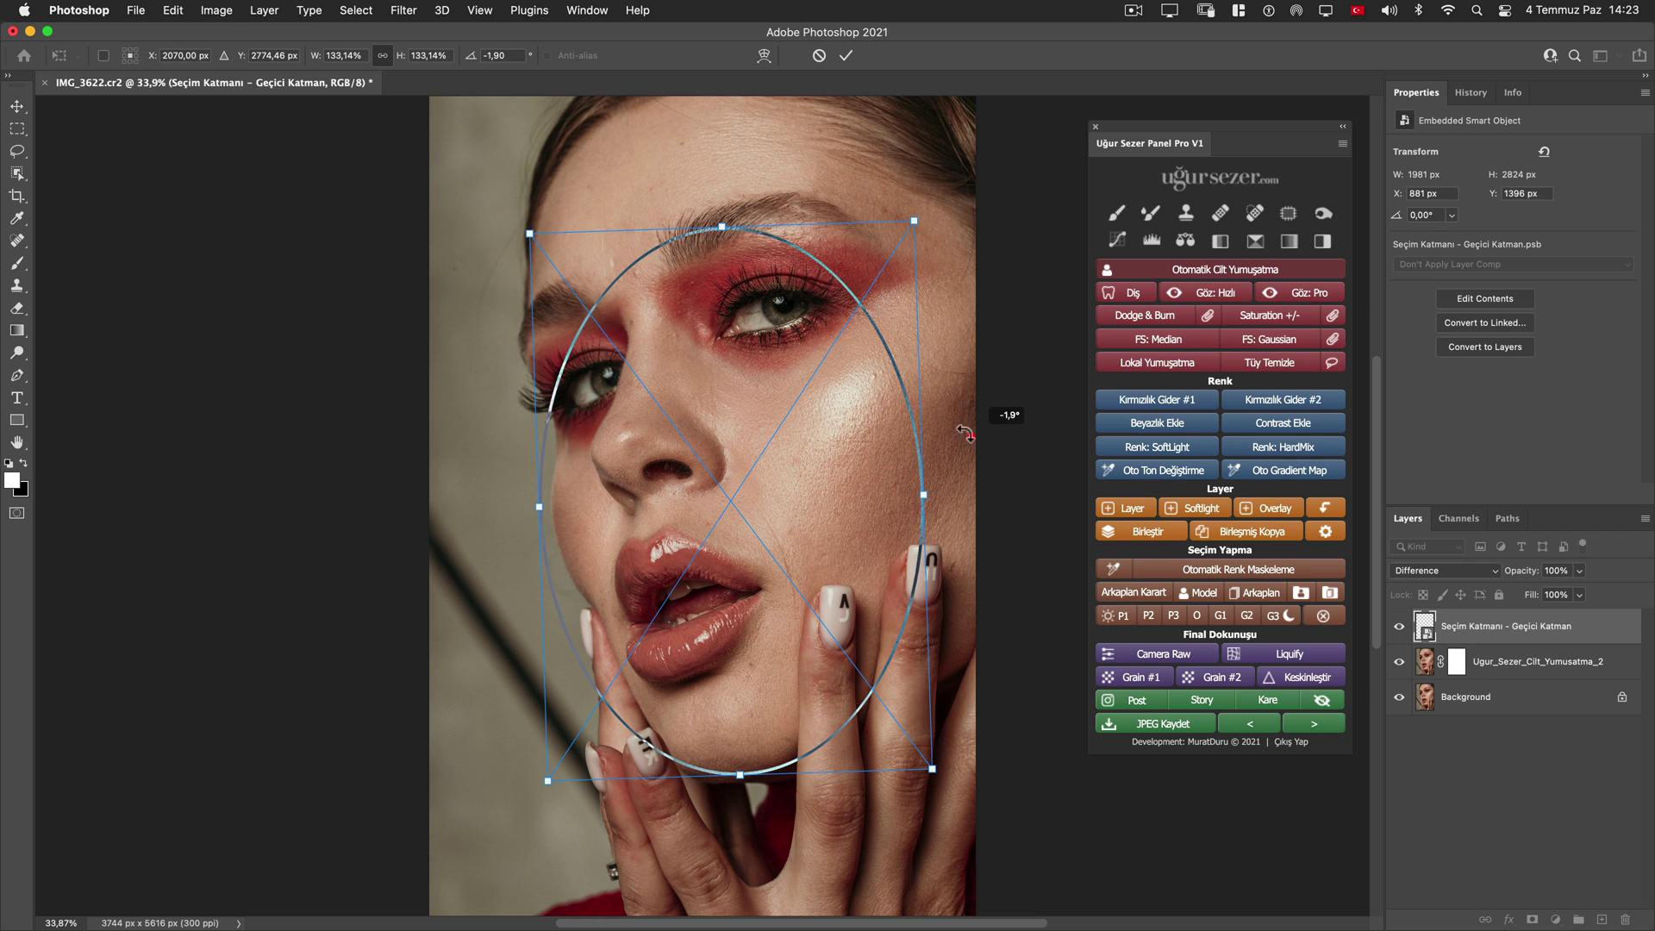
left_click_drag(721, 226, 709, 136)
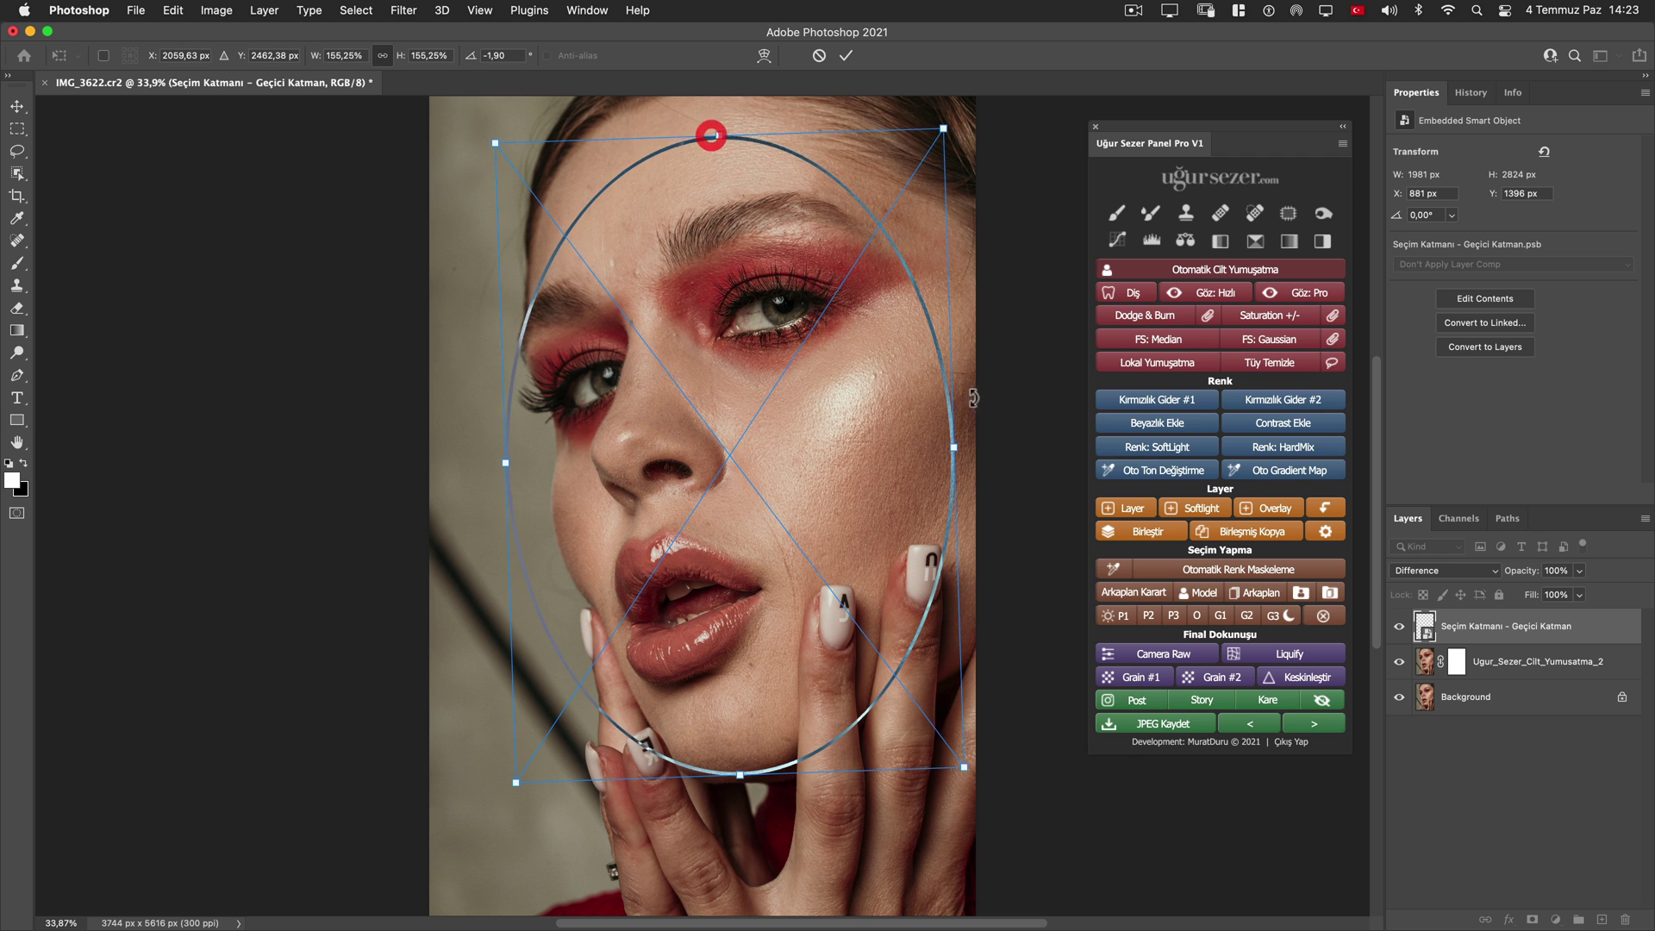
left_click_drag(983, 380, 979, 303)
left_click_drag(802, 769, 810, 814)
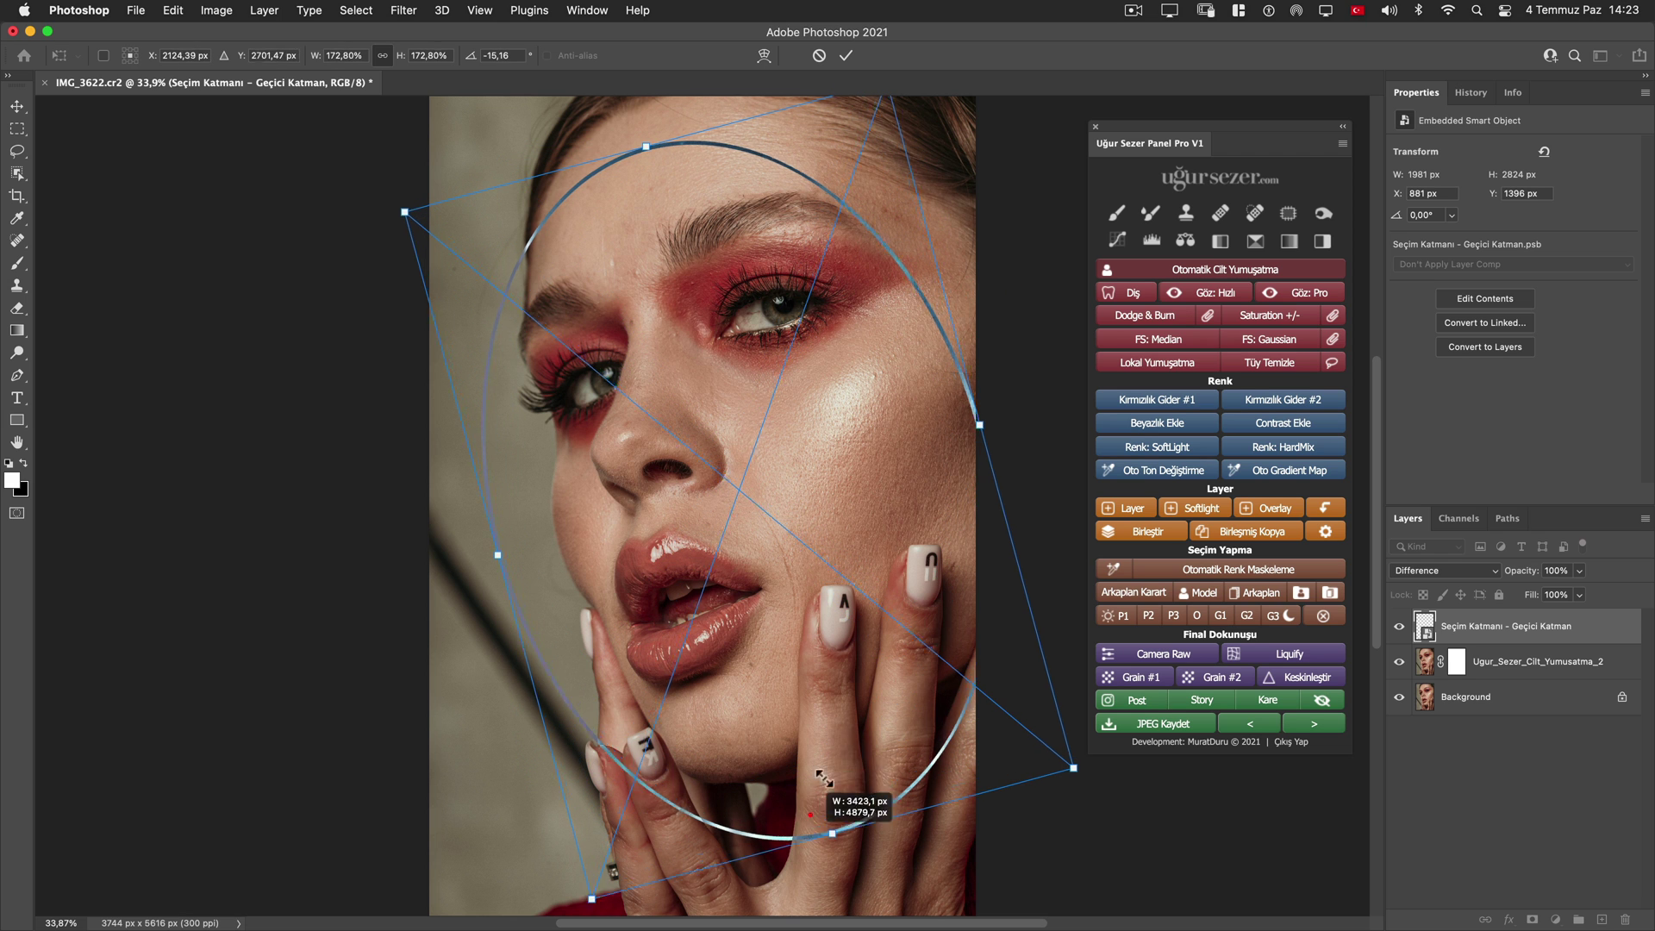
left_click_drag(977, 422, 998, 416)
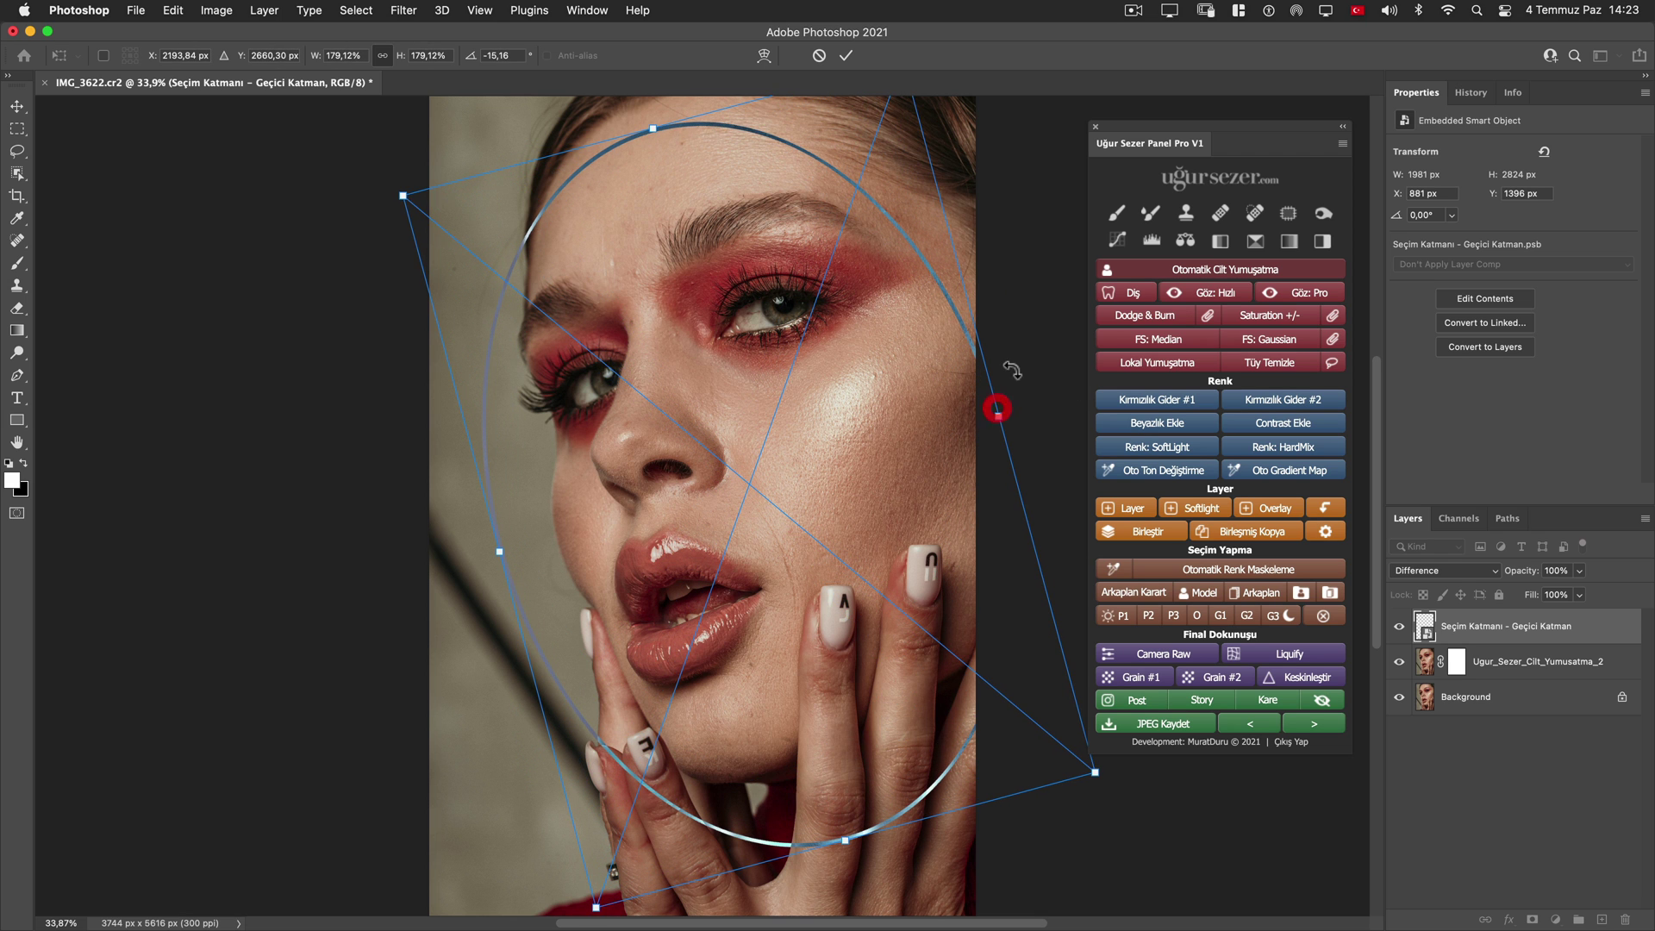
left_click_drag(1013, 354, 1056, 362)
mouse_move(889, 564)
left_mouse_down()
mouse_move(907, 431)
mouse_move(883, 465)
left_mouse_up()
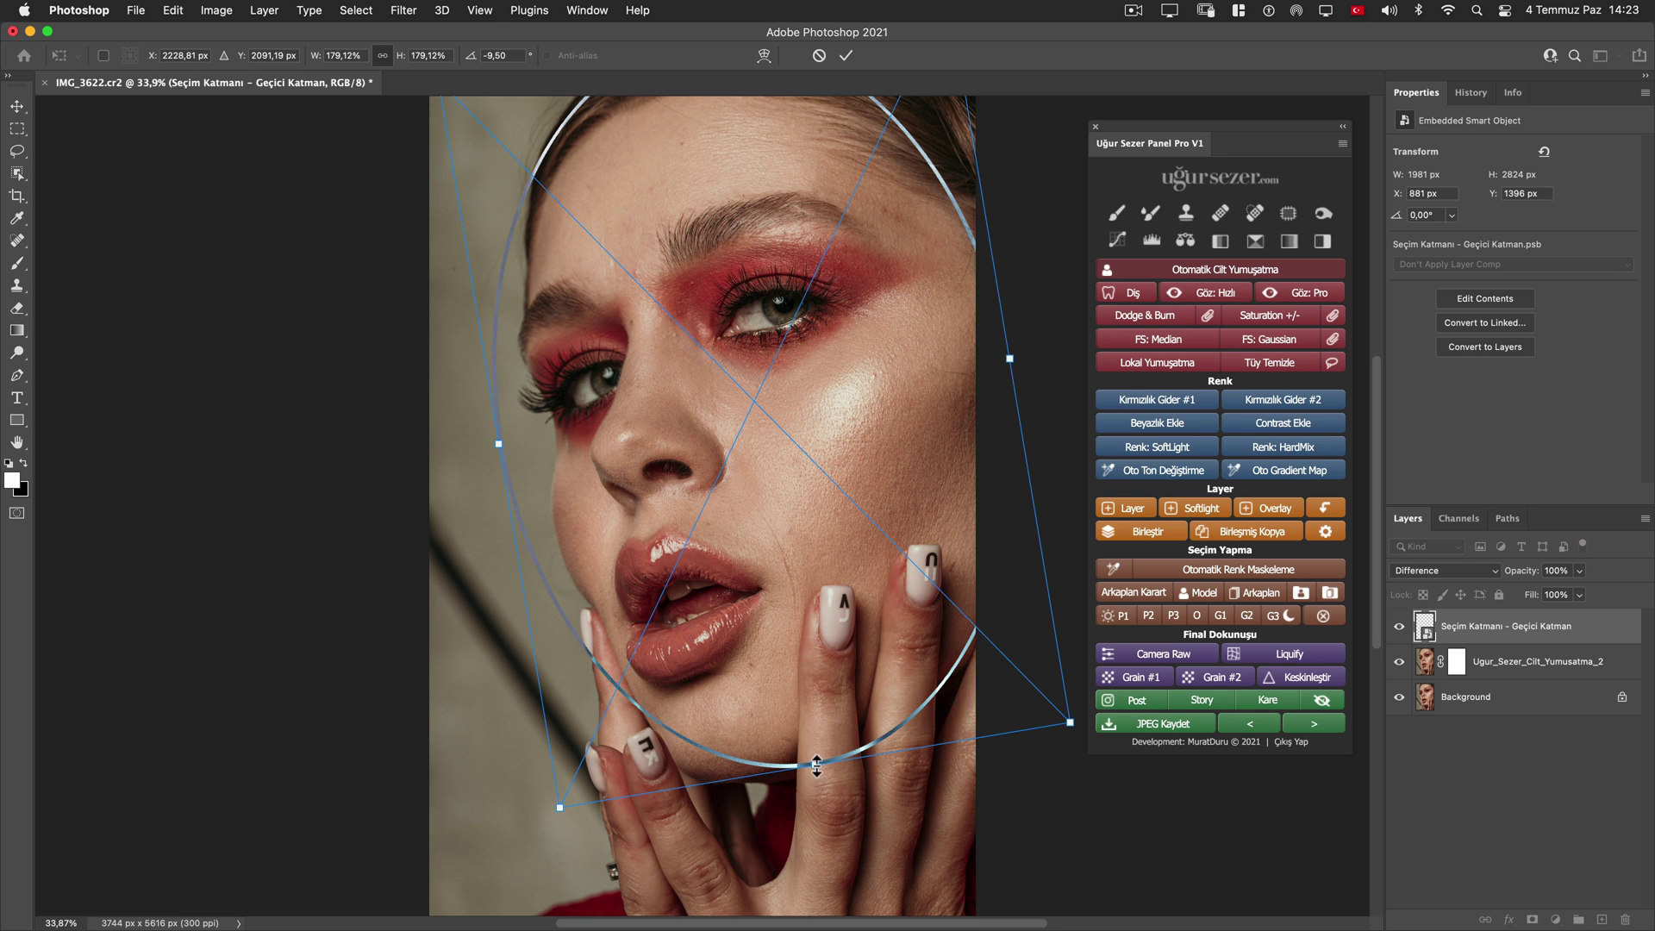
Refine the ellipse to about 189.15% scale and -9.47° rotation over the face
mouse_move(816, 758)
left_mouse_down()
mouse_move(750, 422)
mouse_move(790, 503)
left_mouse_up()
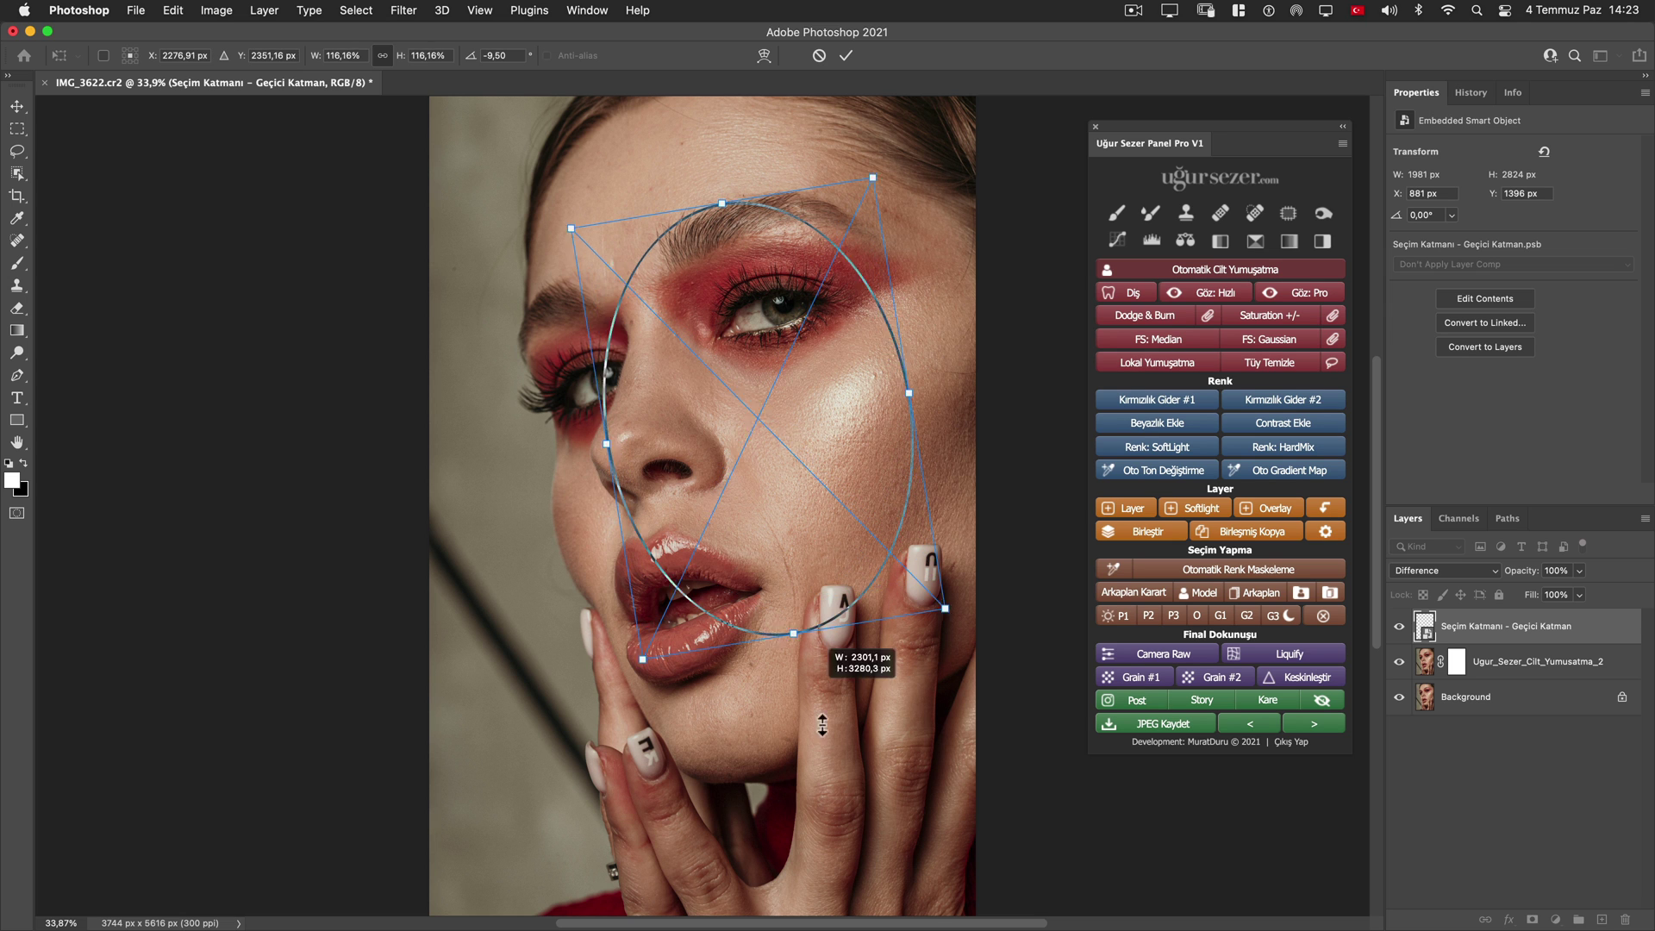
left_click_drag(788, 599, 834, 819)
left_click_drag(810, 655, 766, 488)
left_click_drag(783, 686, 810, 754)
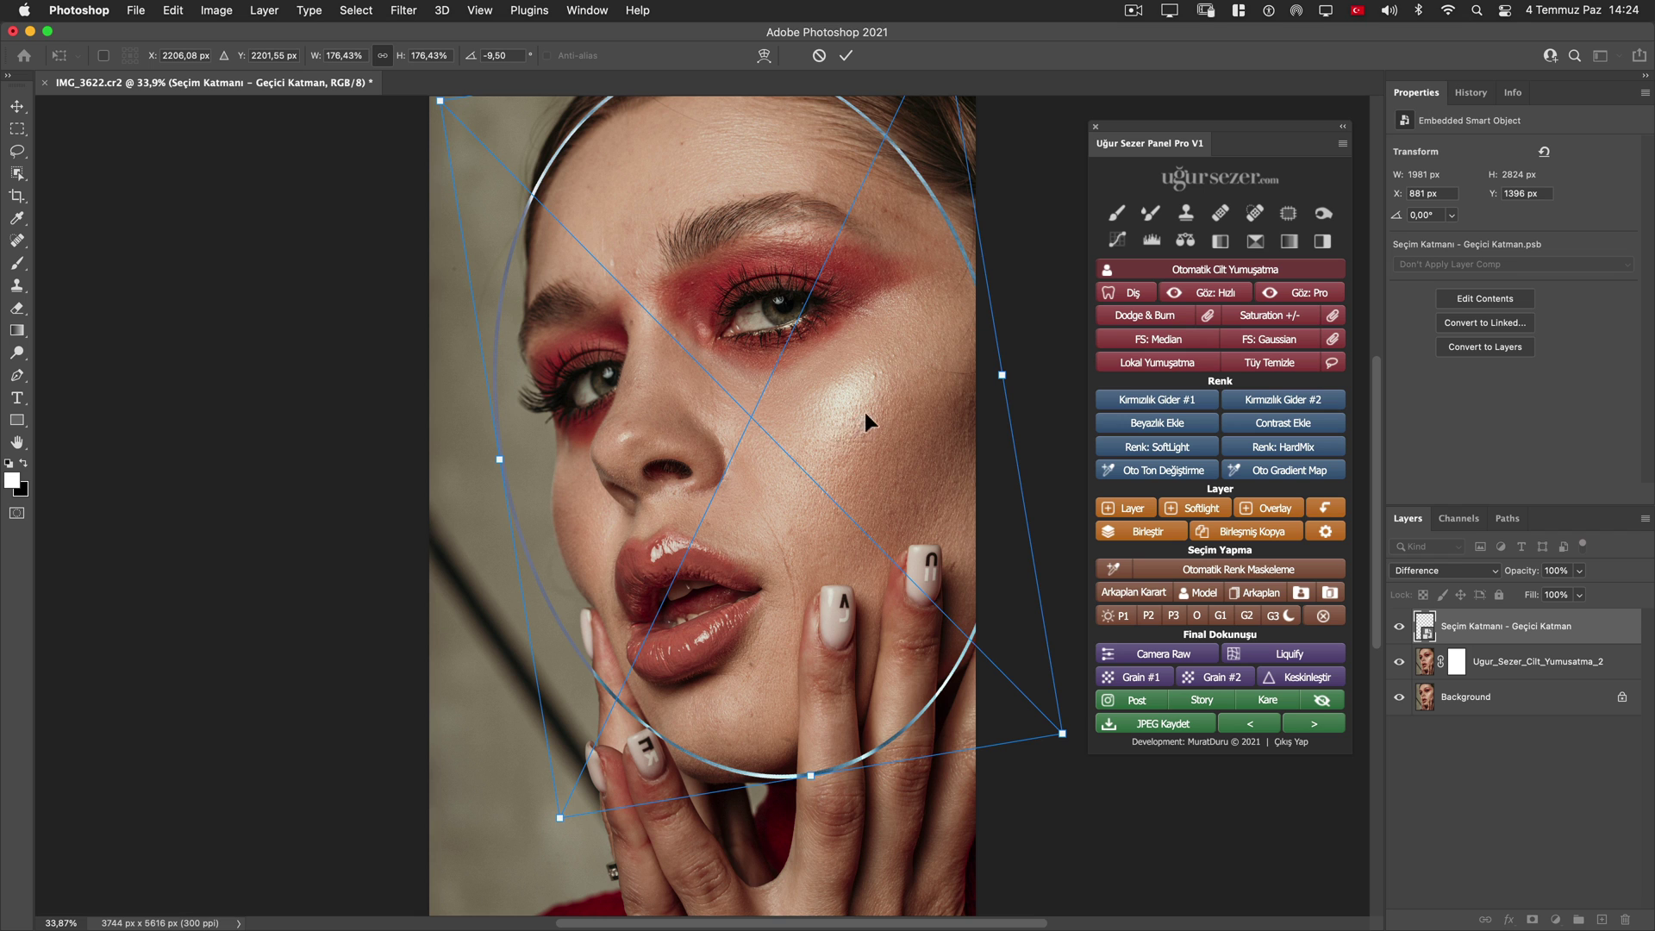
mouse_move(865, 412)
left_mouse_down()
mouse_move(746, 497)
mouse_move(851, 381)
mouse_move(848, 528)
left_mouse_up()
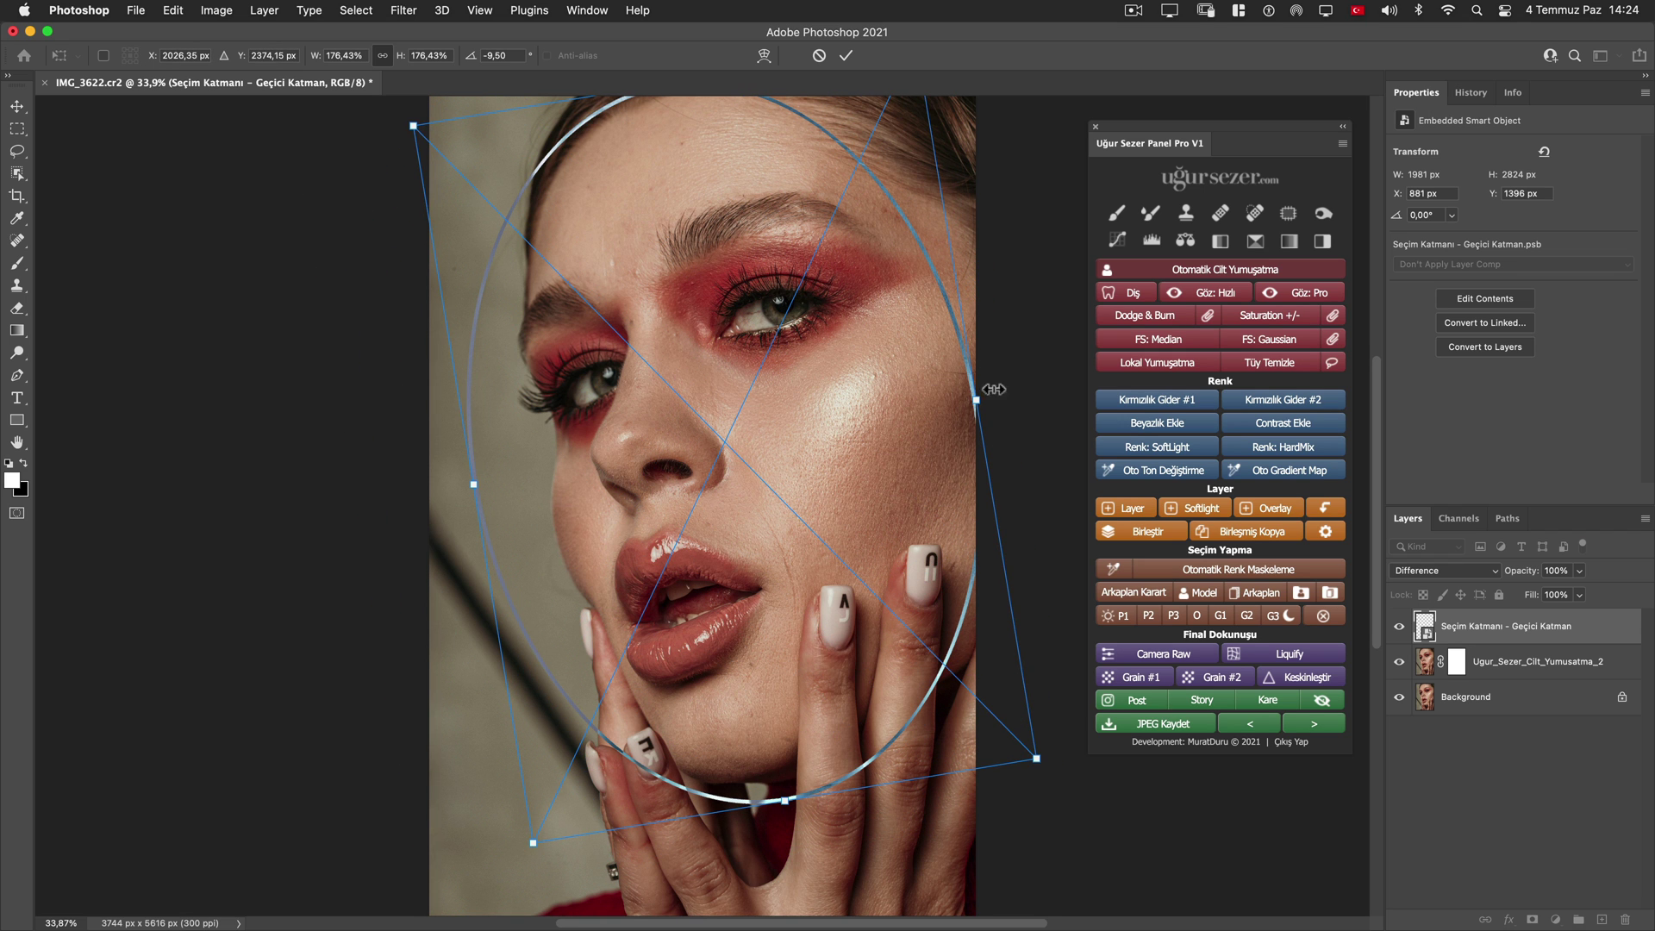
mouse_move(994, 389)
left_mouse_down()
mouse_move(1017, 324)
mouse_move(1007, 399)
mouse_move(997, 380)
left_mouse_up()
left_click_drag(860, 491, 871, 440)
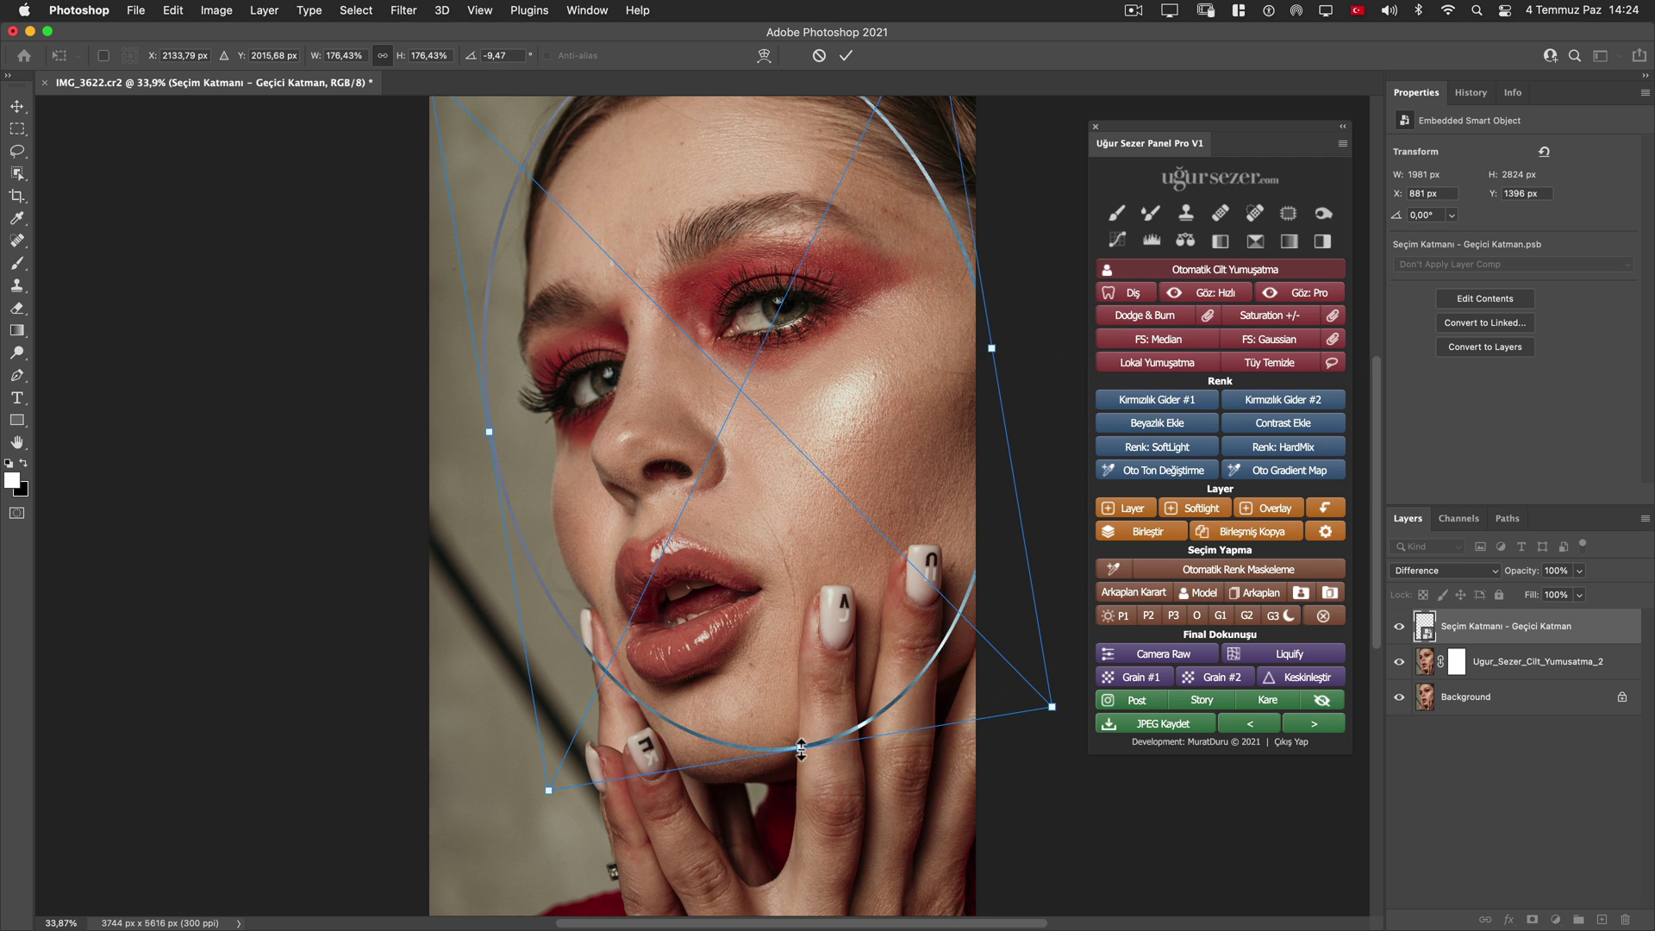
left_click_drag(801, 750, 805, 794)
mouse_move(810, 701)
left_mouse_down()
mouse_move(800, 716)
mouse_move(819, 728)
left_mouse_up()
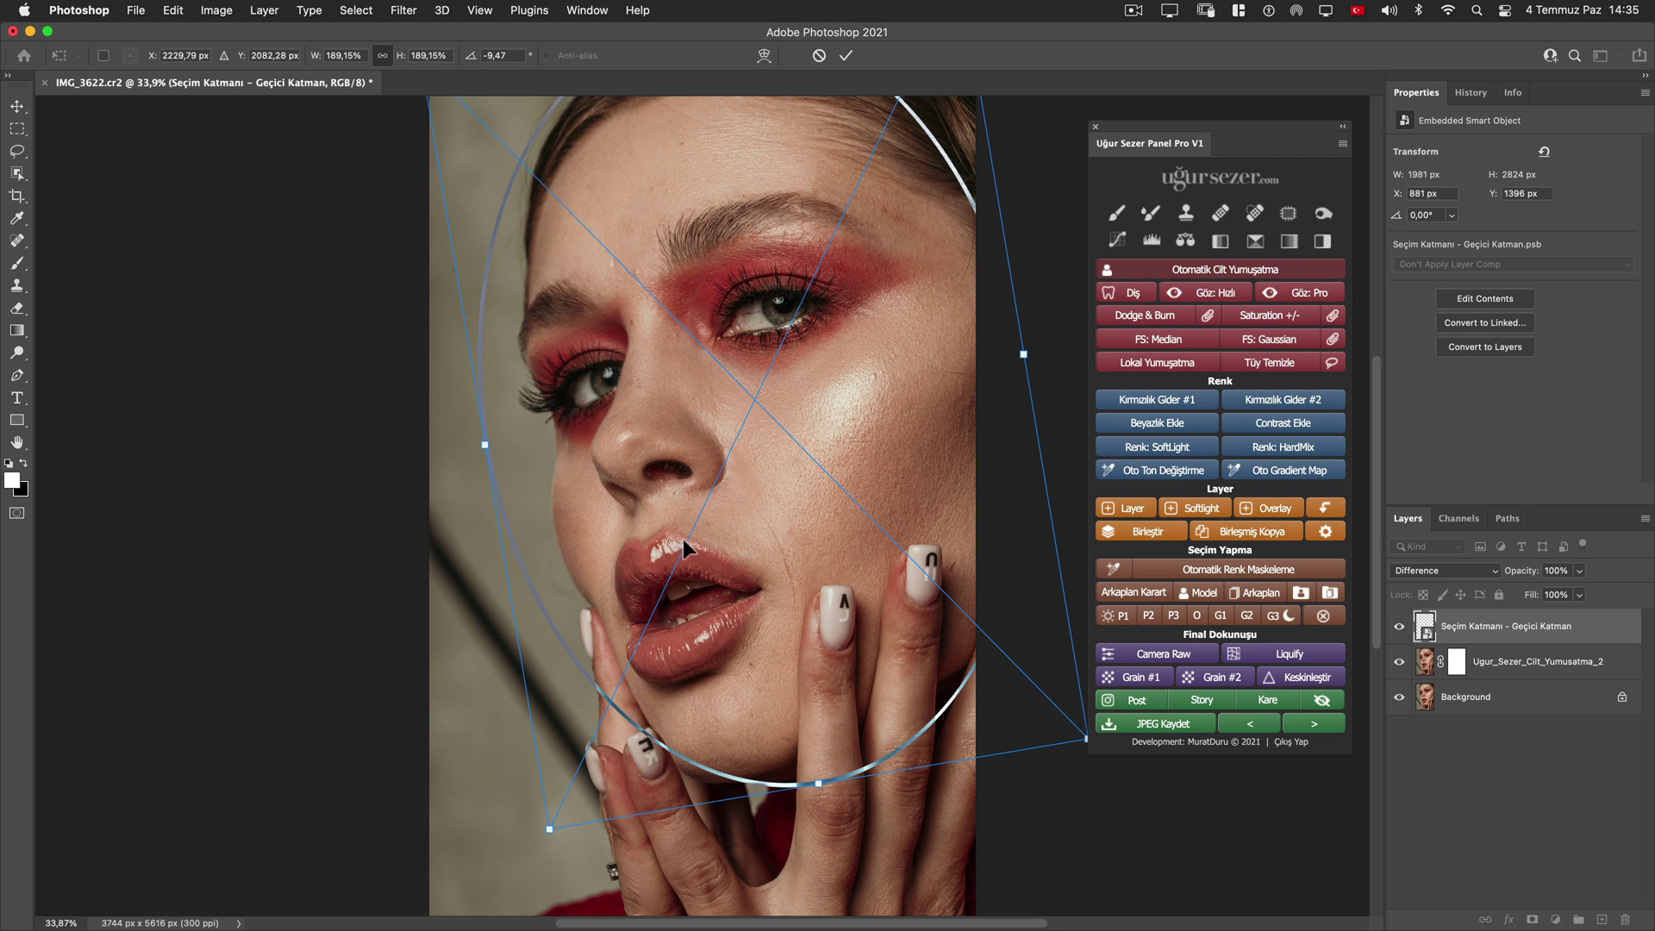
Commit the ellipse and tick 'Bu pencereyi bir daha gösterme' on the notice
key("Return")
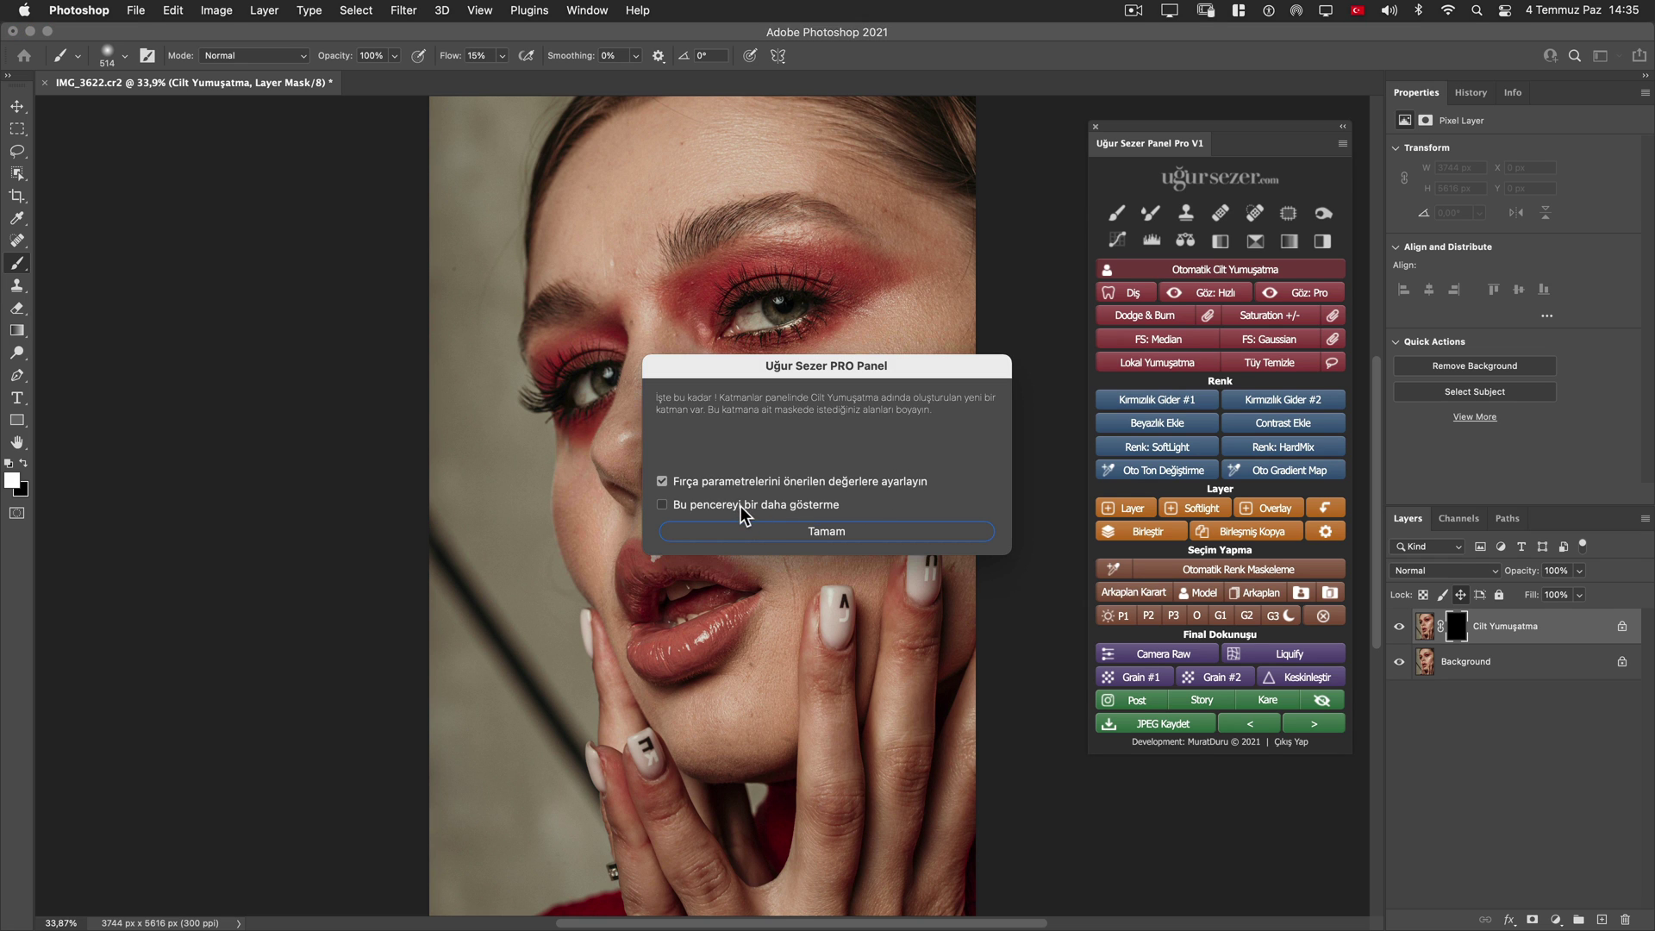
left_click(741, 507)
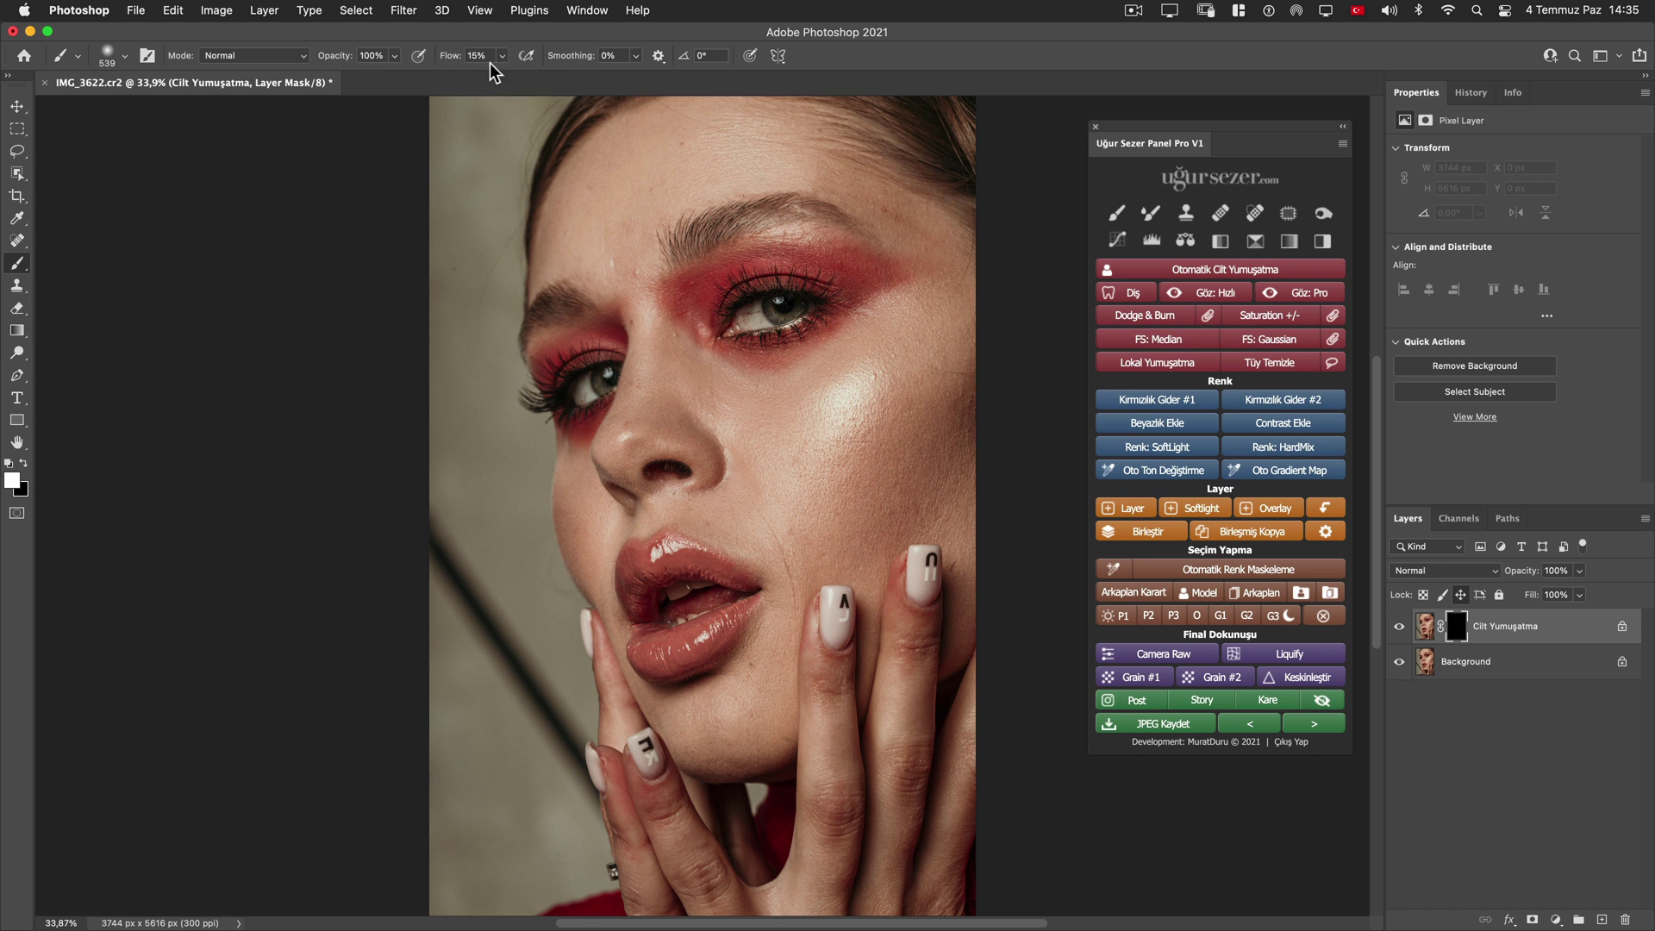
Size the brush down and paint smoothing beside the brow, on the cheek and nose
left_click_drag(781, 429, 675, 480)
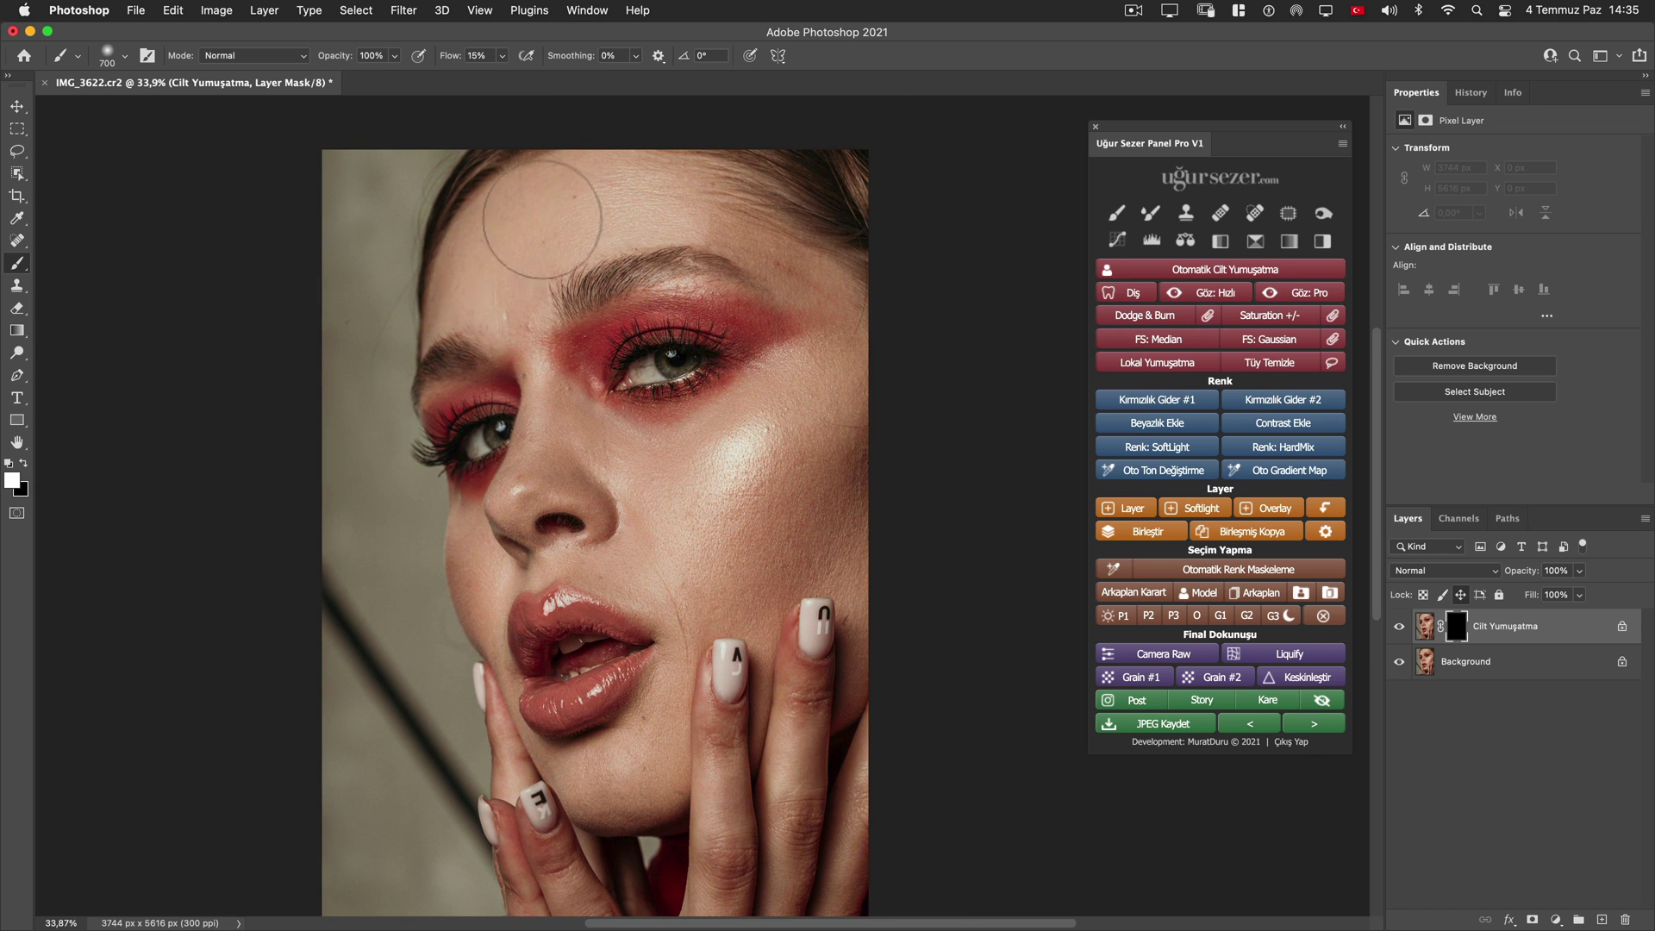
mouse_move(746, 191)
left_mouse_down()
mouse_move(706, 191)
mouse_move(789, 191)
left_mouse_up()
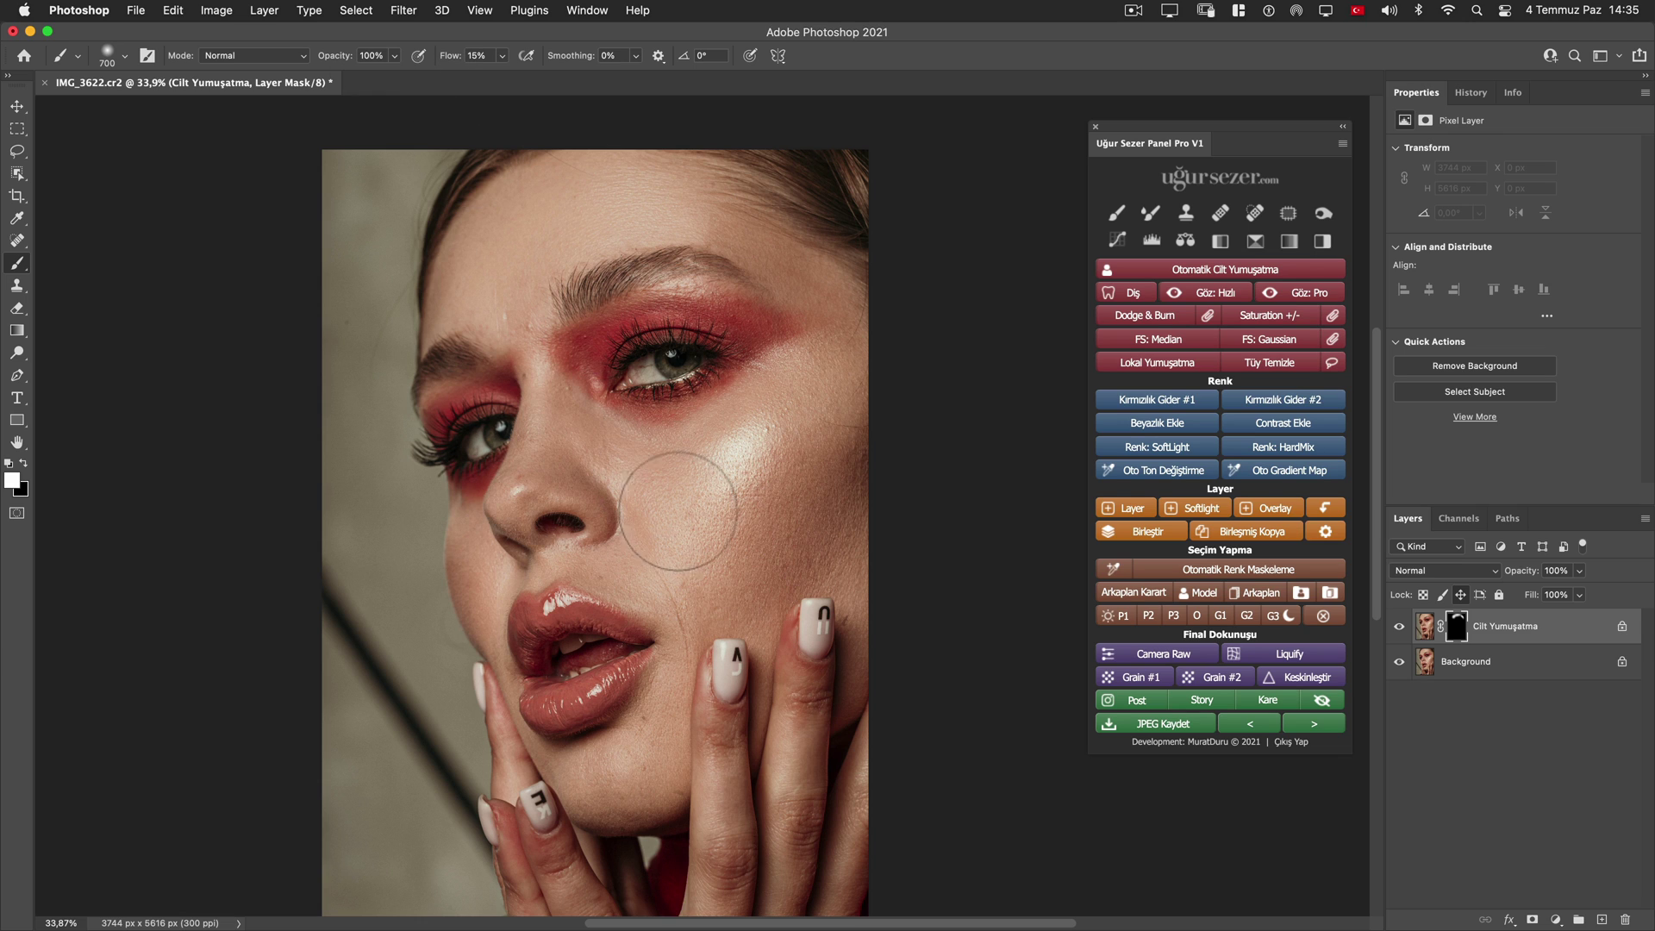
key("bracketleft")
key("bracketleft")
key("bracketleft")
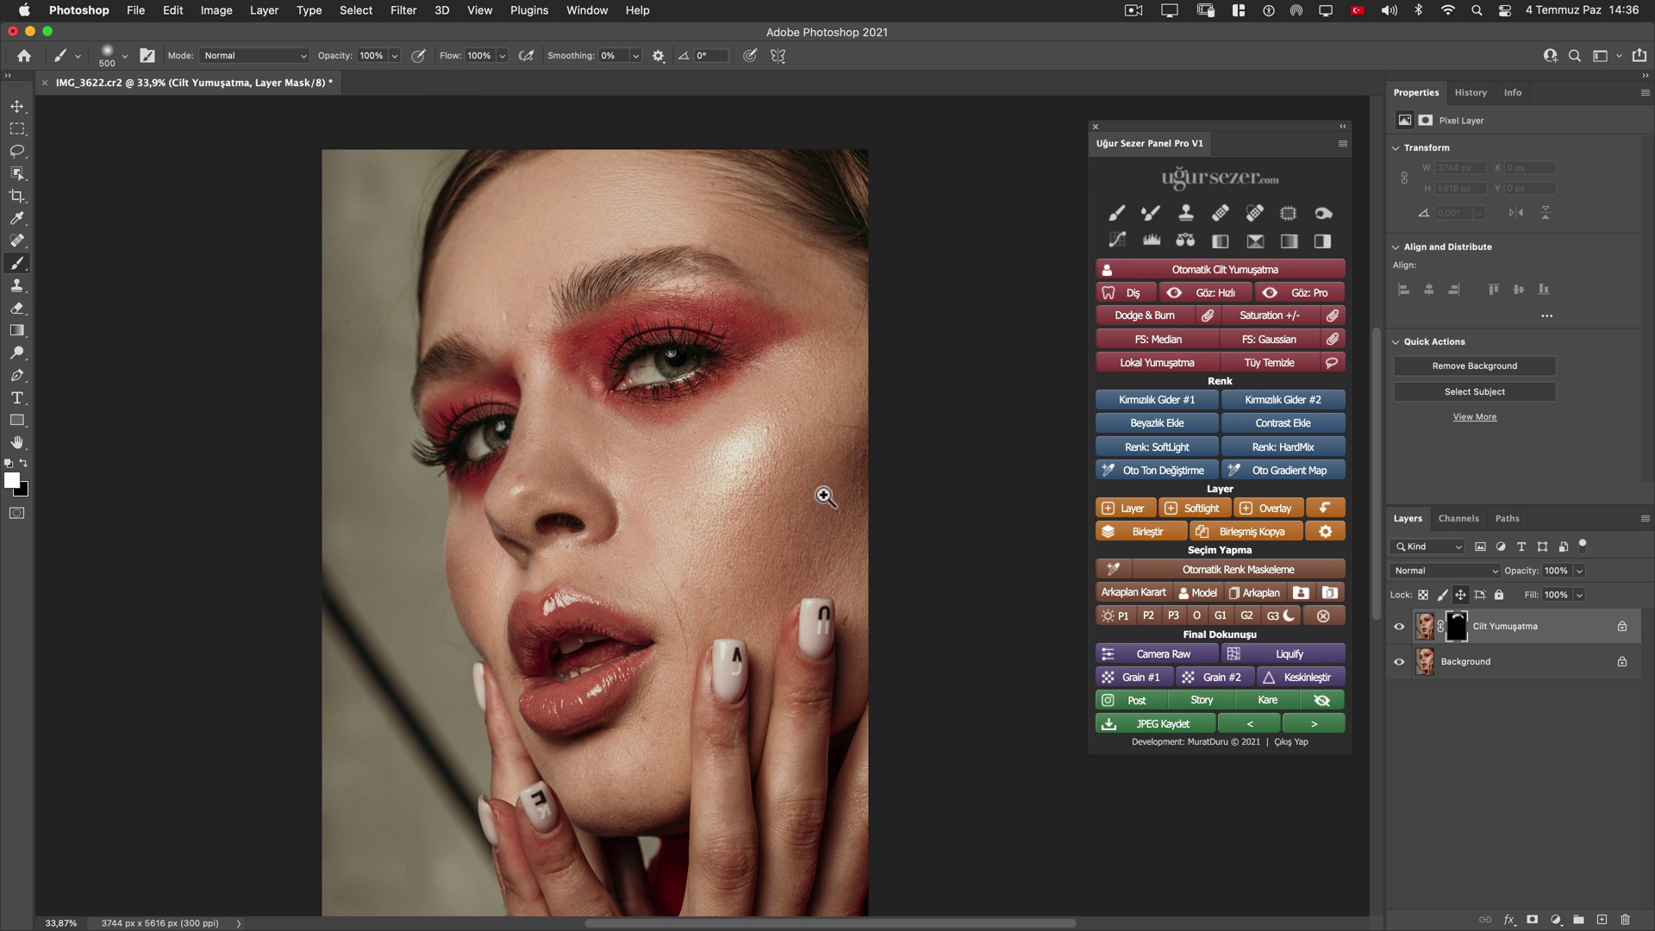
scroll(836, 488, "up", 3, "alt")
key("bracketright")
key("bracketright")
key("bracketright")
key("bracketright")
key("bracketright")
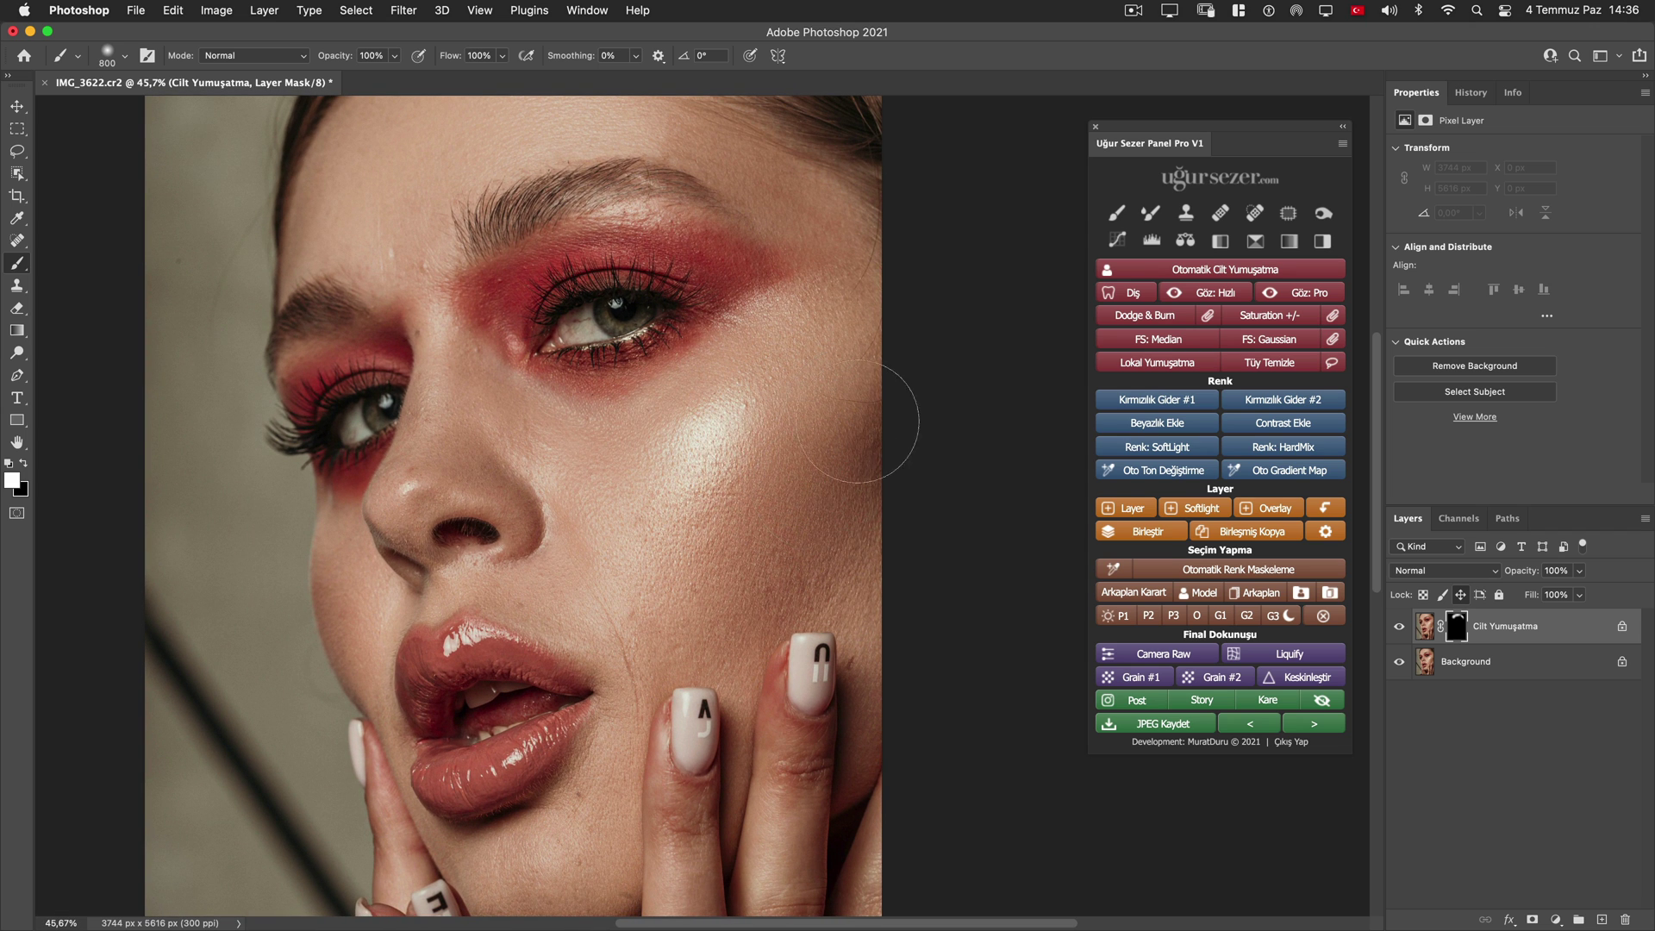
key("bracketleft")
key("bracketleft")
key("bracketleft")
left_click_drag(752, 295, 649, 225)
left_click(509, 276)
left_click(509, 365)
Paint smoothing on the cheek beside the lips and the lower cheek
key("bracketright")
key("bracketright")
key("bracketright")
left_click_drag(541, 442, 437, 464)
left_click_drag(451, 332, 506, 514)
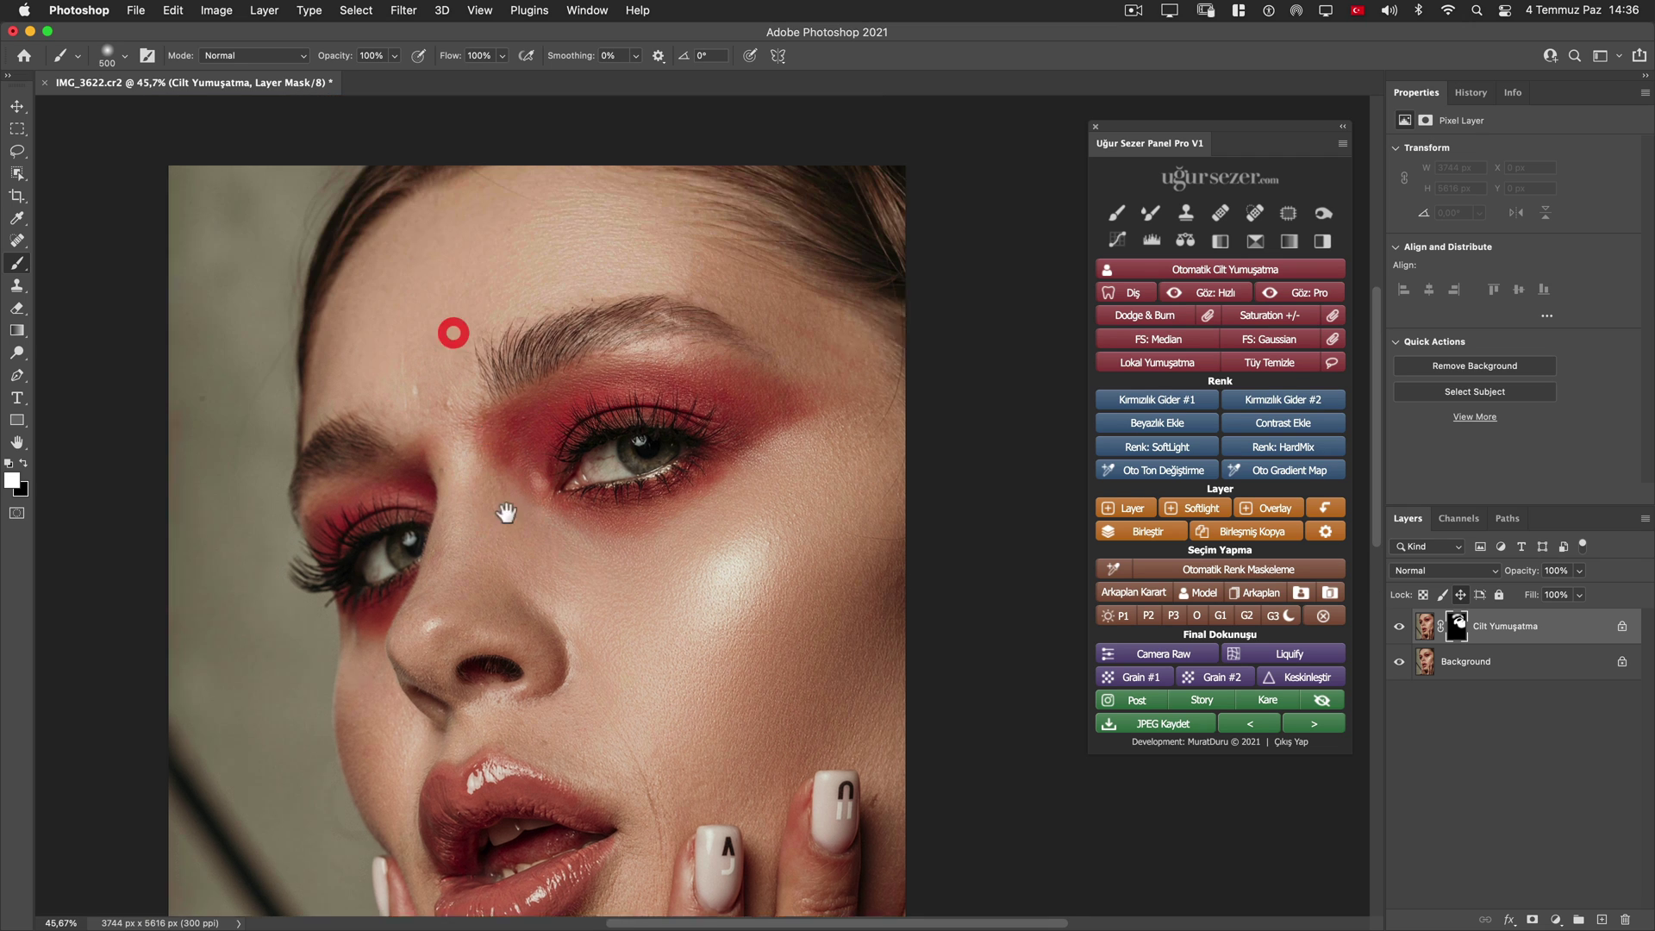
key("bracketright")
key("bracketright")
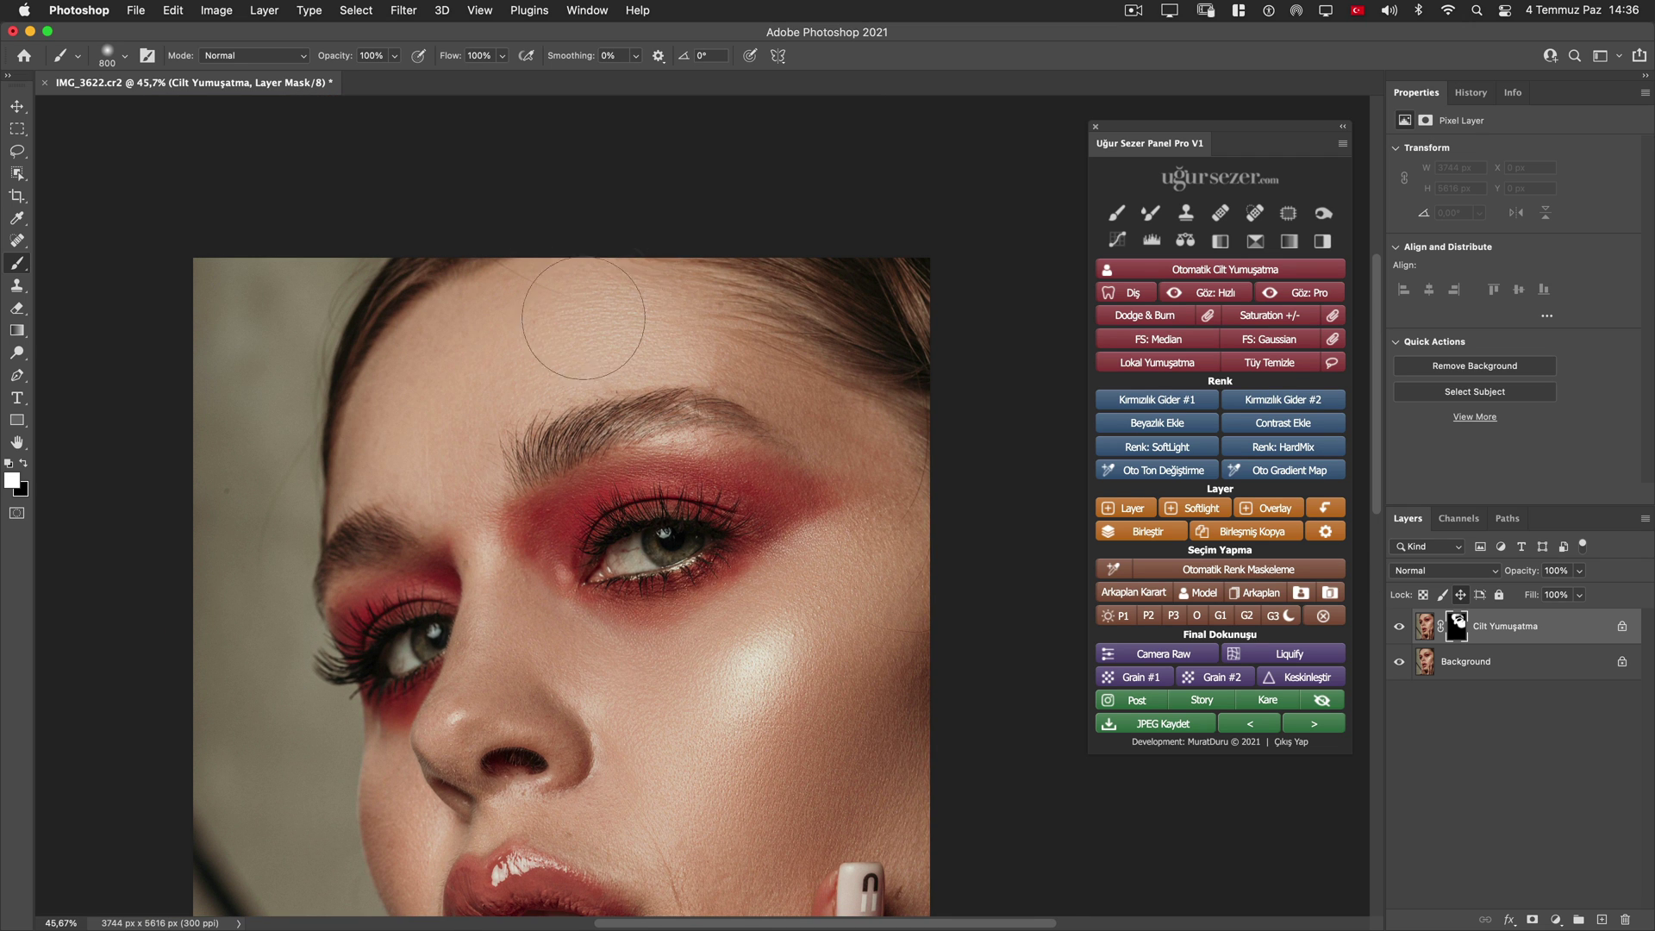
key("bracketright")
left_click_drag(893, 520, 868, 184)
key("bracketleft")
key("bracketleft")
key("bracketleft")
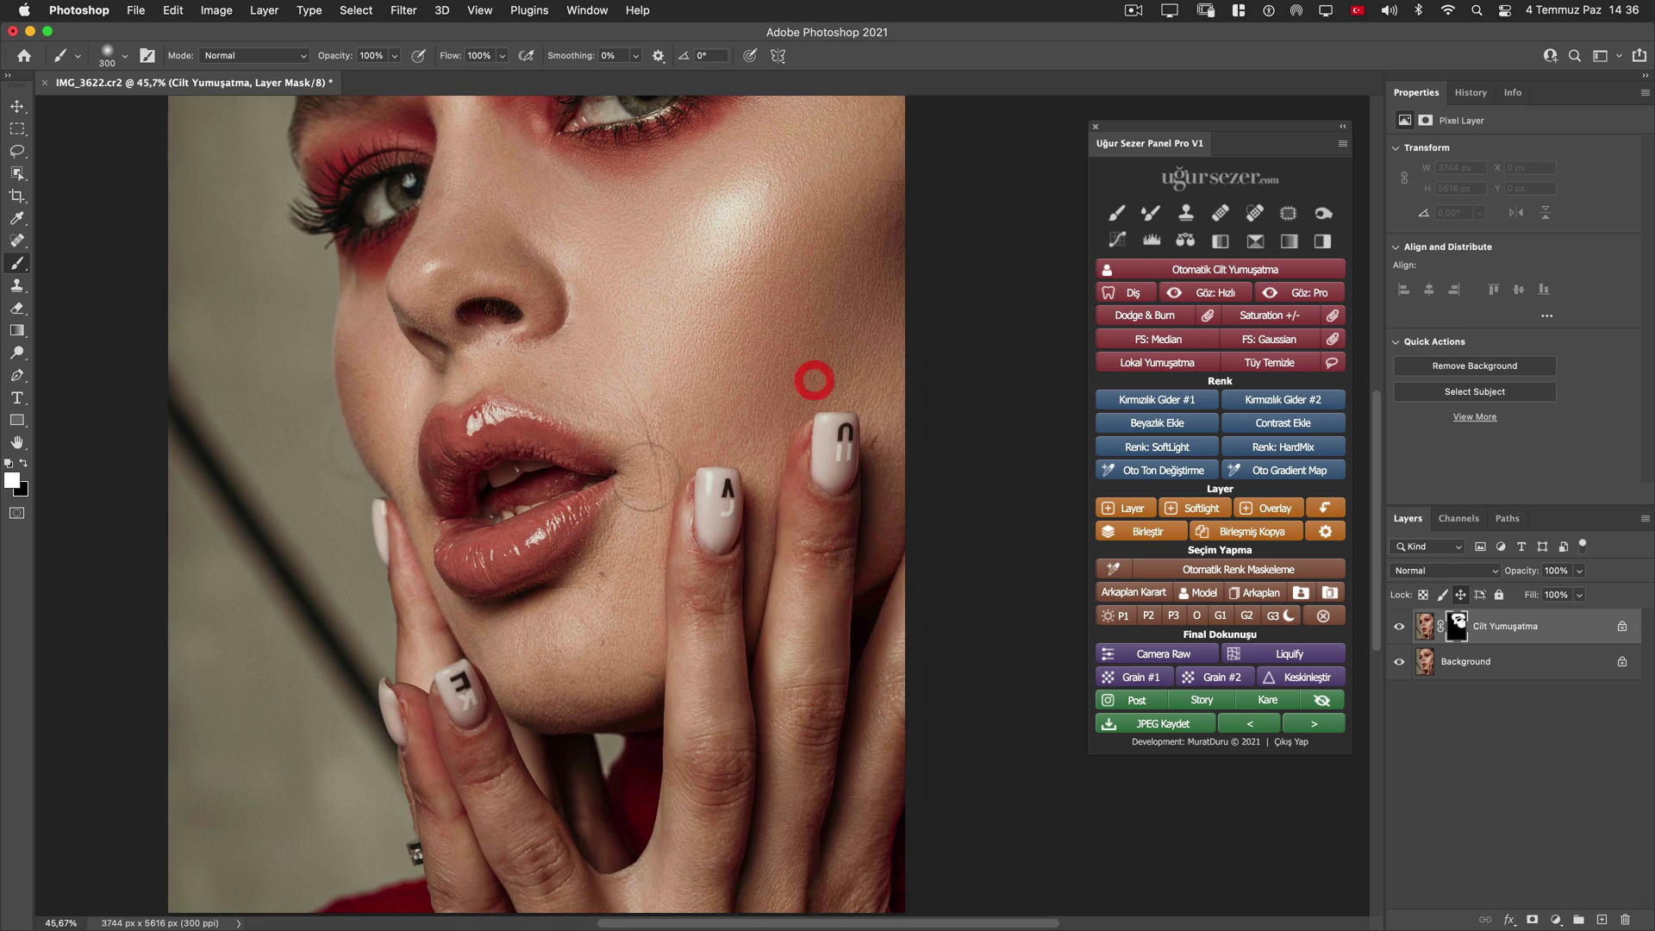
key("bracketleft")
key("bracketleft")
key("bracketleft")
left_click(644, 458)
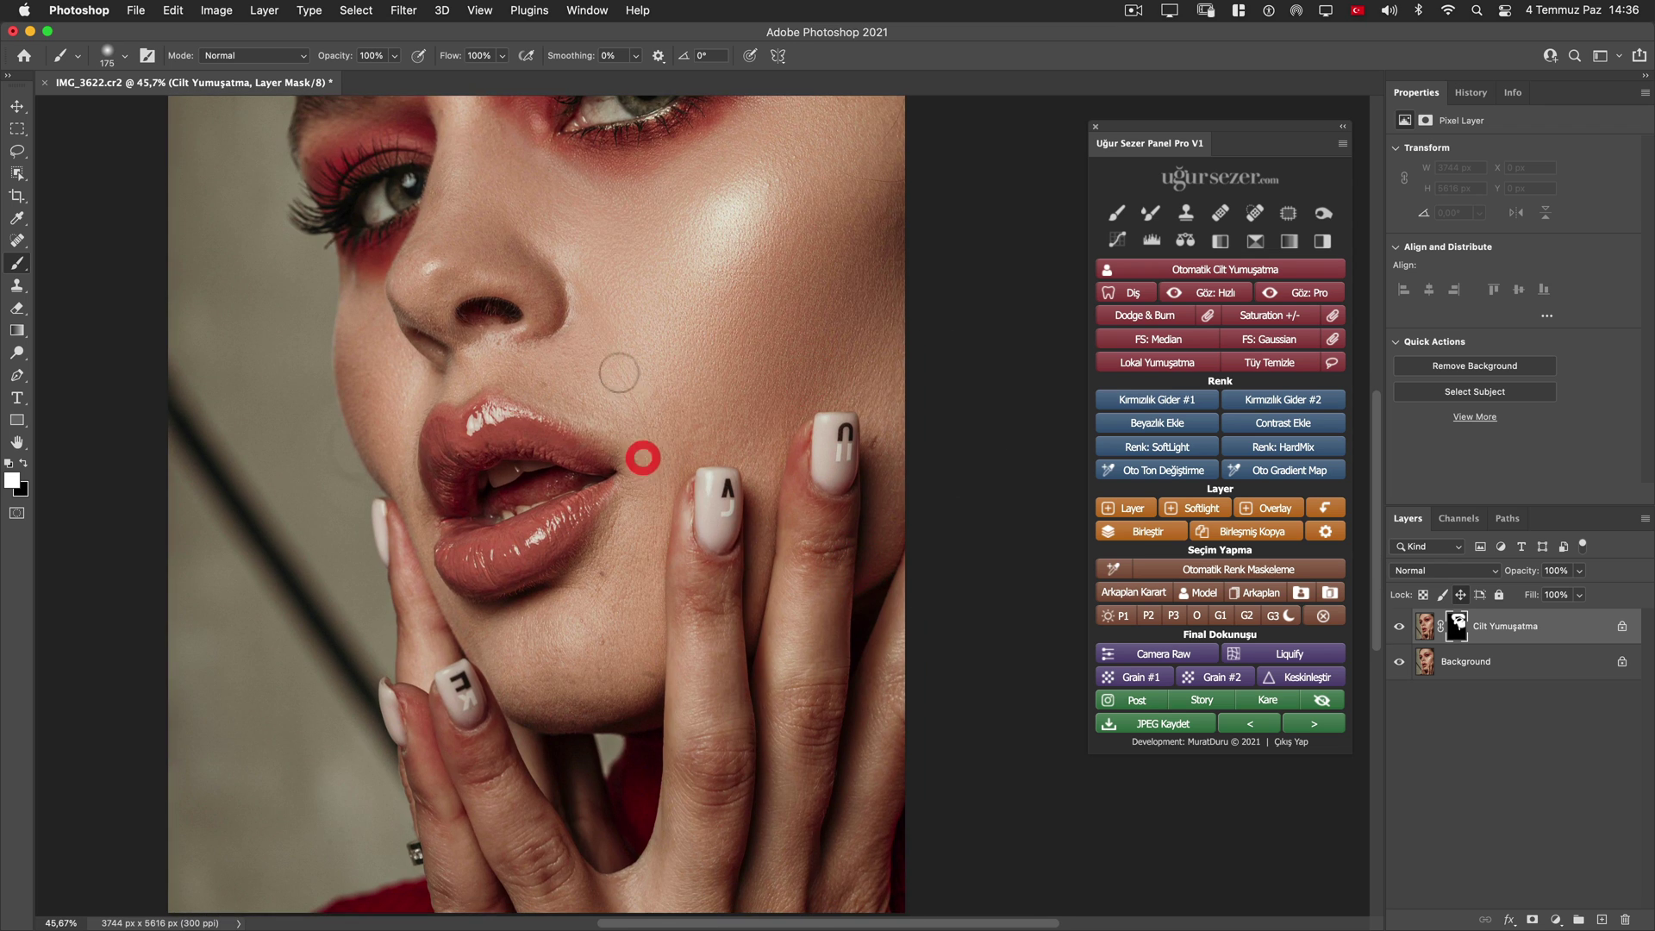
left_click_drag(657, 473, 668, 552)
key("bracketright")
key("bracketright")
key("bracketright")
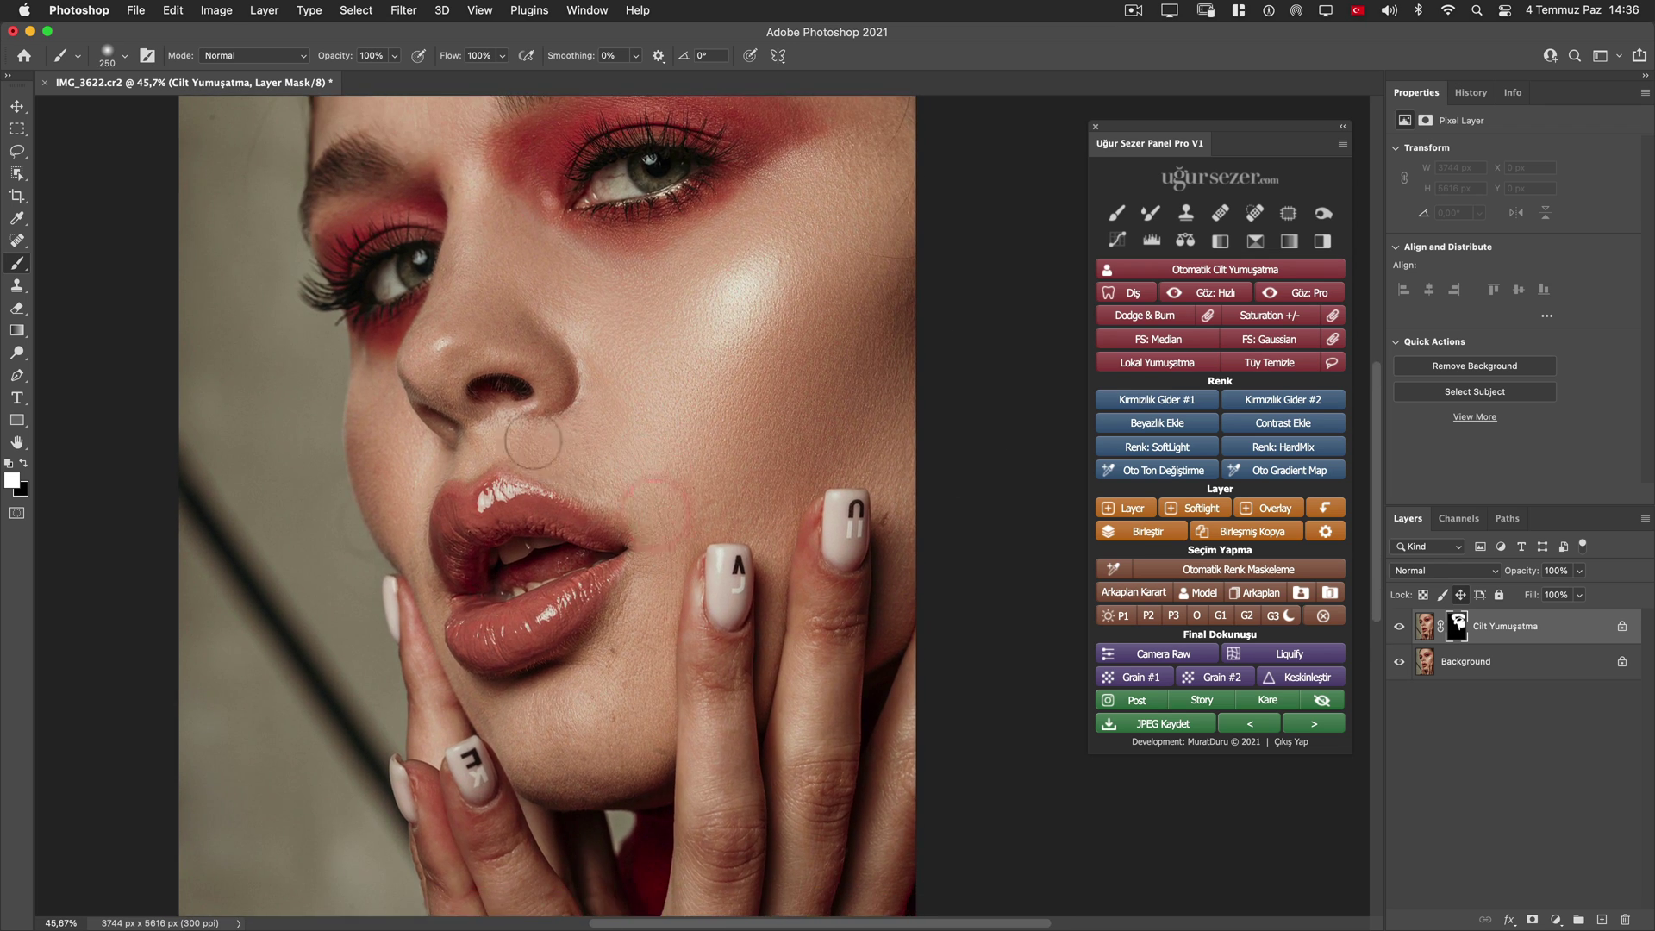
left_click(642, 581)
Paint smoothing near the chin and over the fingers with a smaller brush
mouse_move(582, 743)
left_mouse_down()
mouse_move(651, 645)
mouse_move(668, 748)
left_mouse_up()
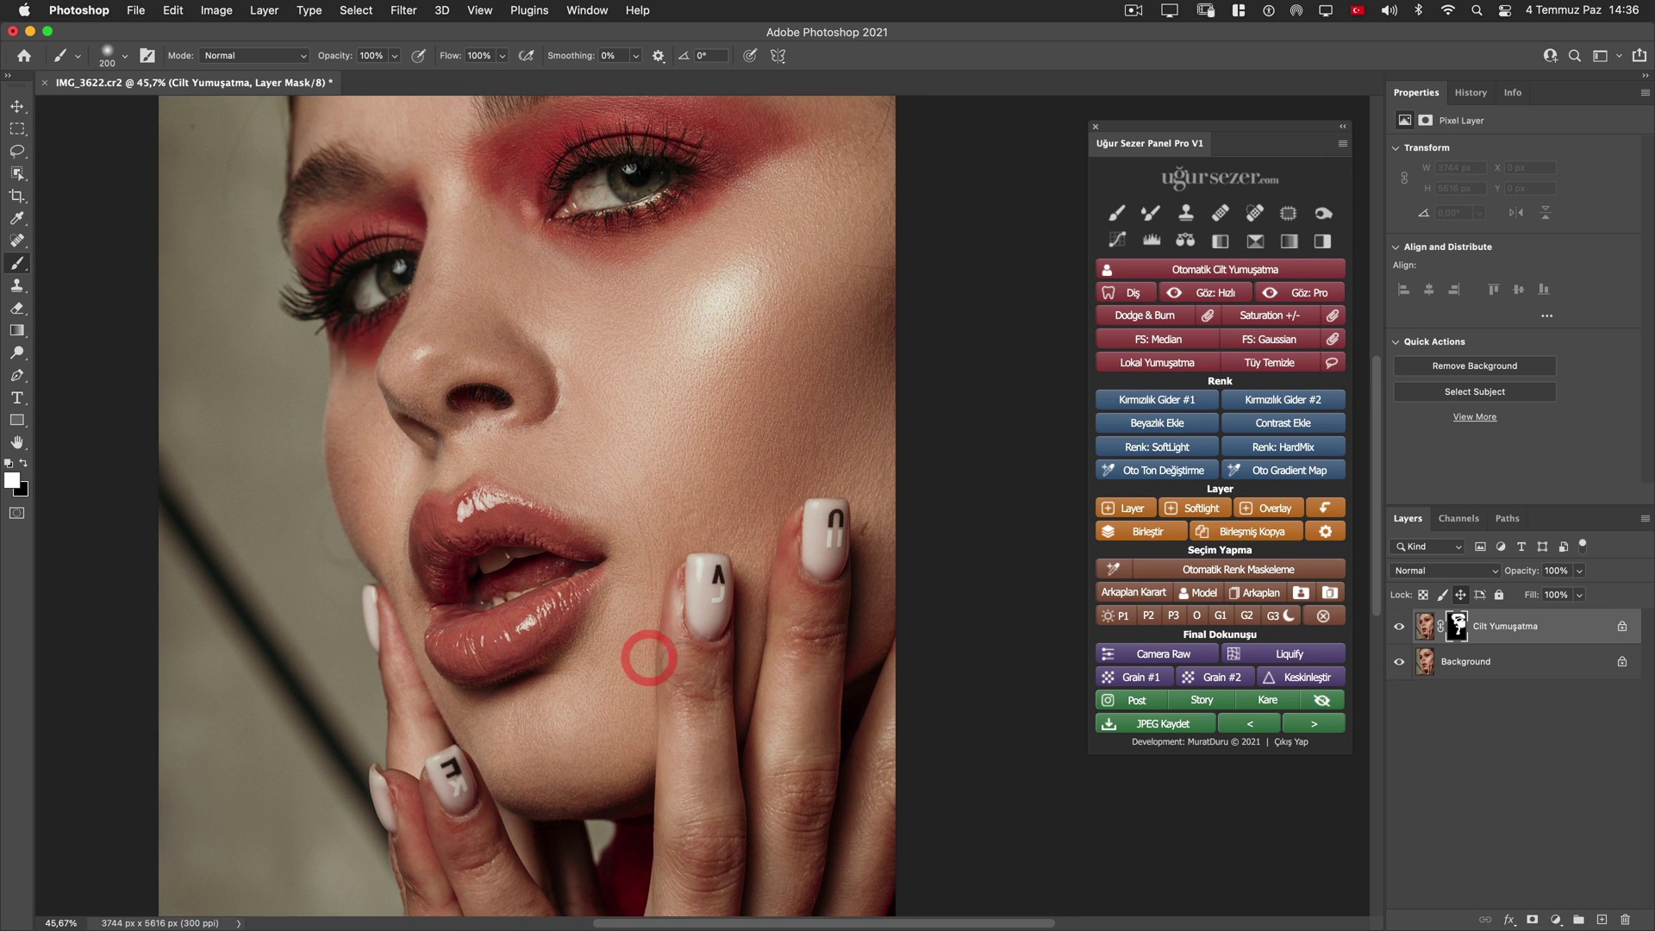
left_click(694, 684)
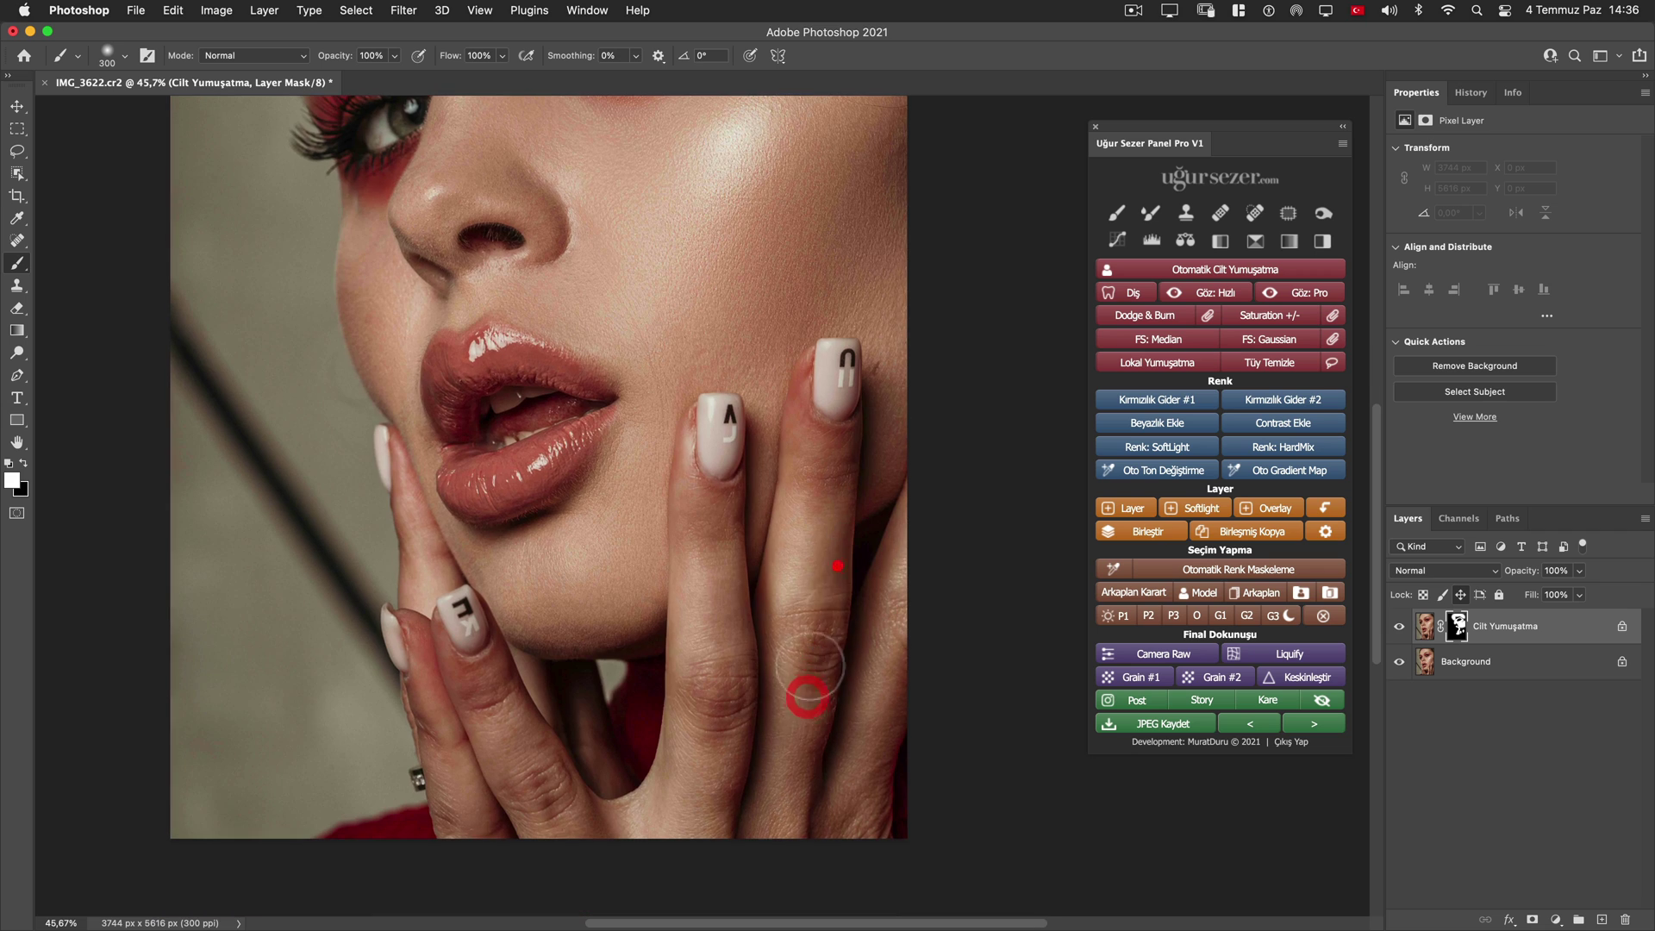
left_click_drag(811, 865, 823, 683)
key("bracketleft")
key("bracketleft")
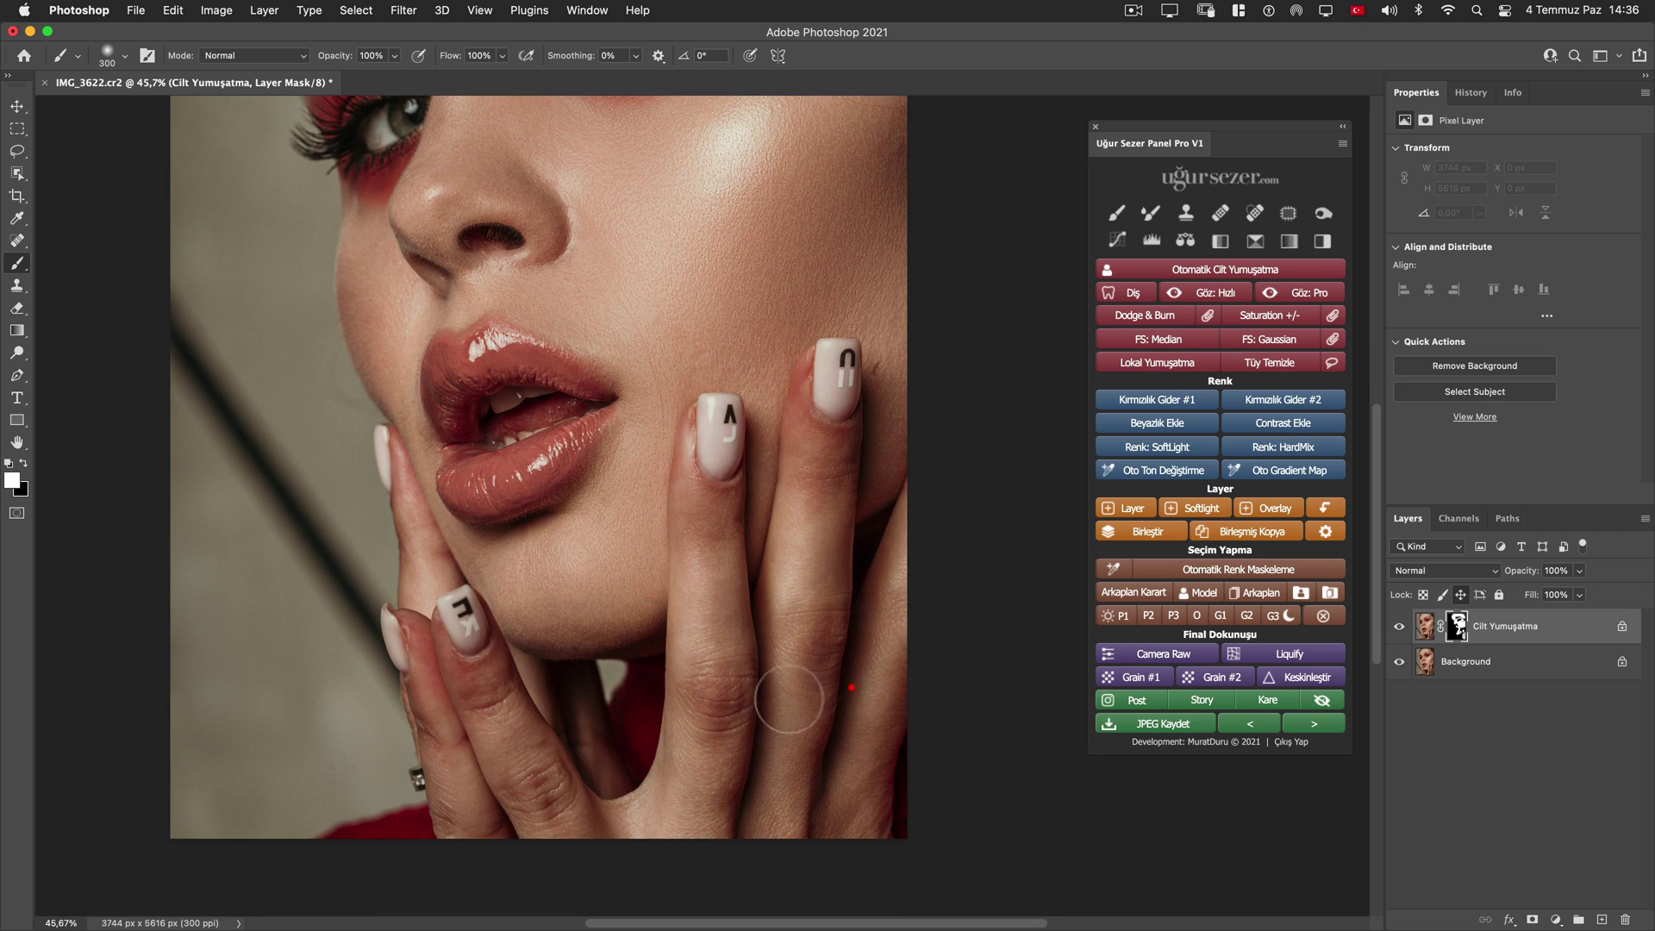
left_click(652, 815)
left_click(466, 681)
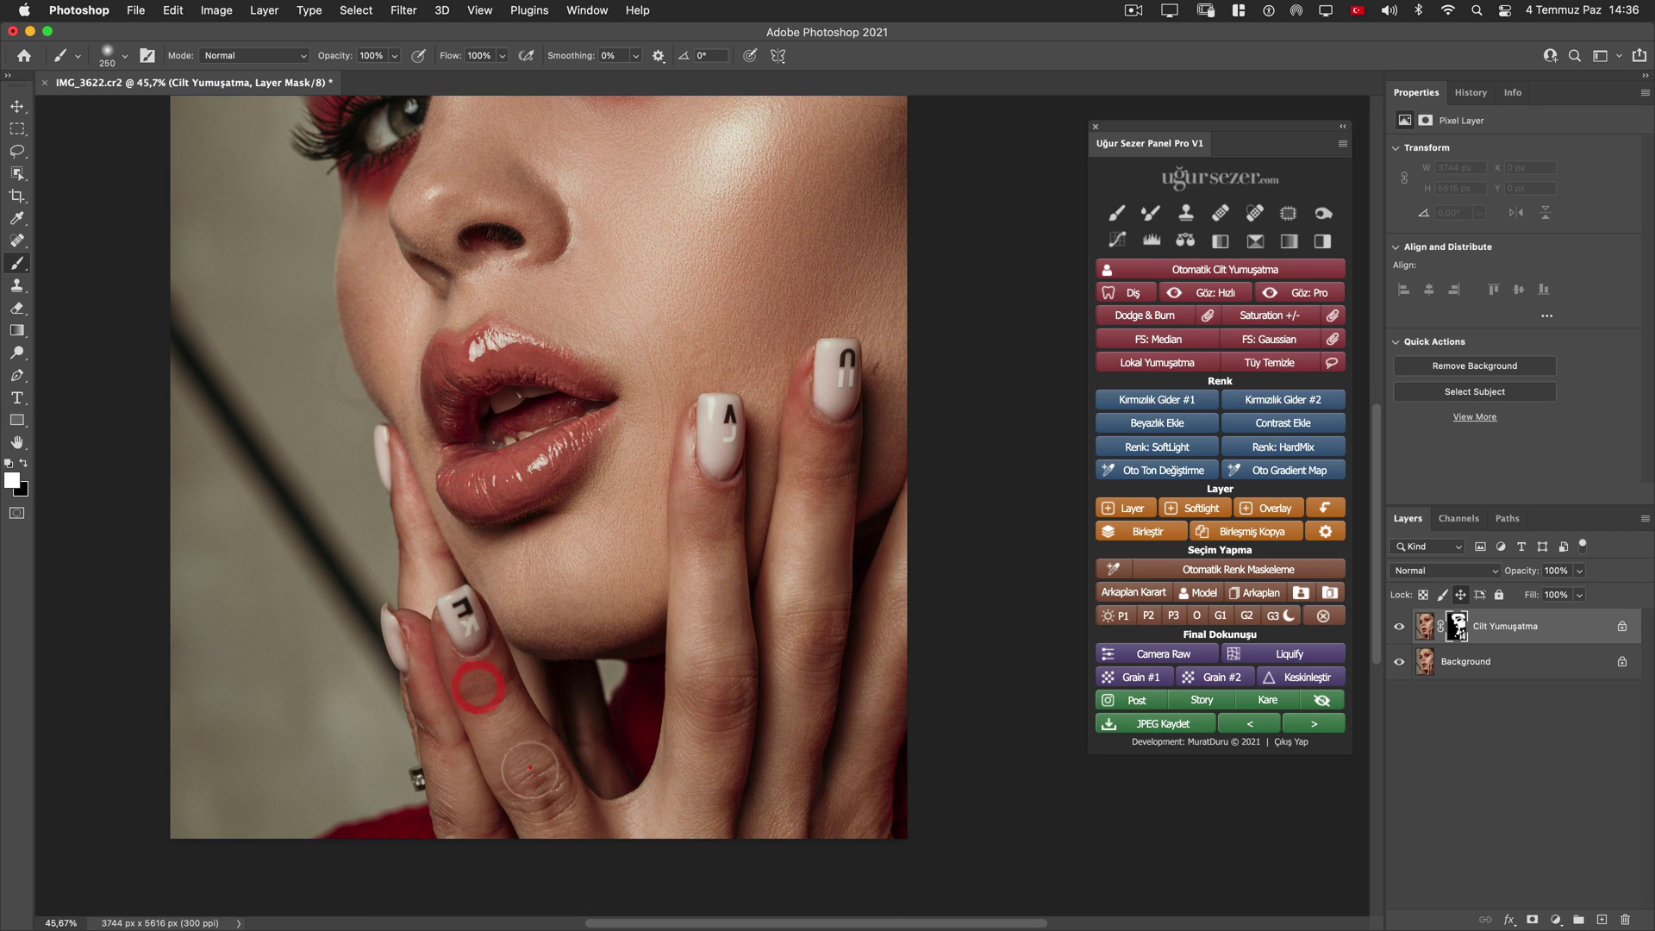
left_click(557, 794)
key("bracketright")
key("bracketright")
Dab smoothing onto the chin, the side of the nose and the forehead
key("bracketleft")
key("bracketleft")
key("bracketleft")
left_click(580, 545)
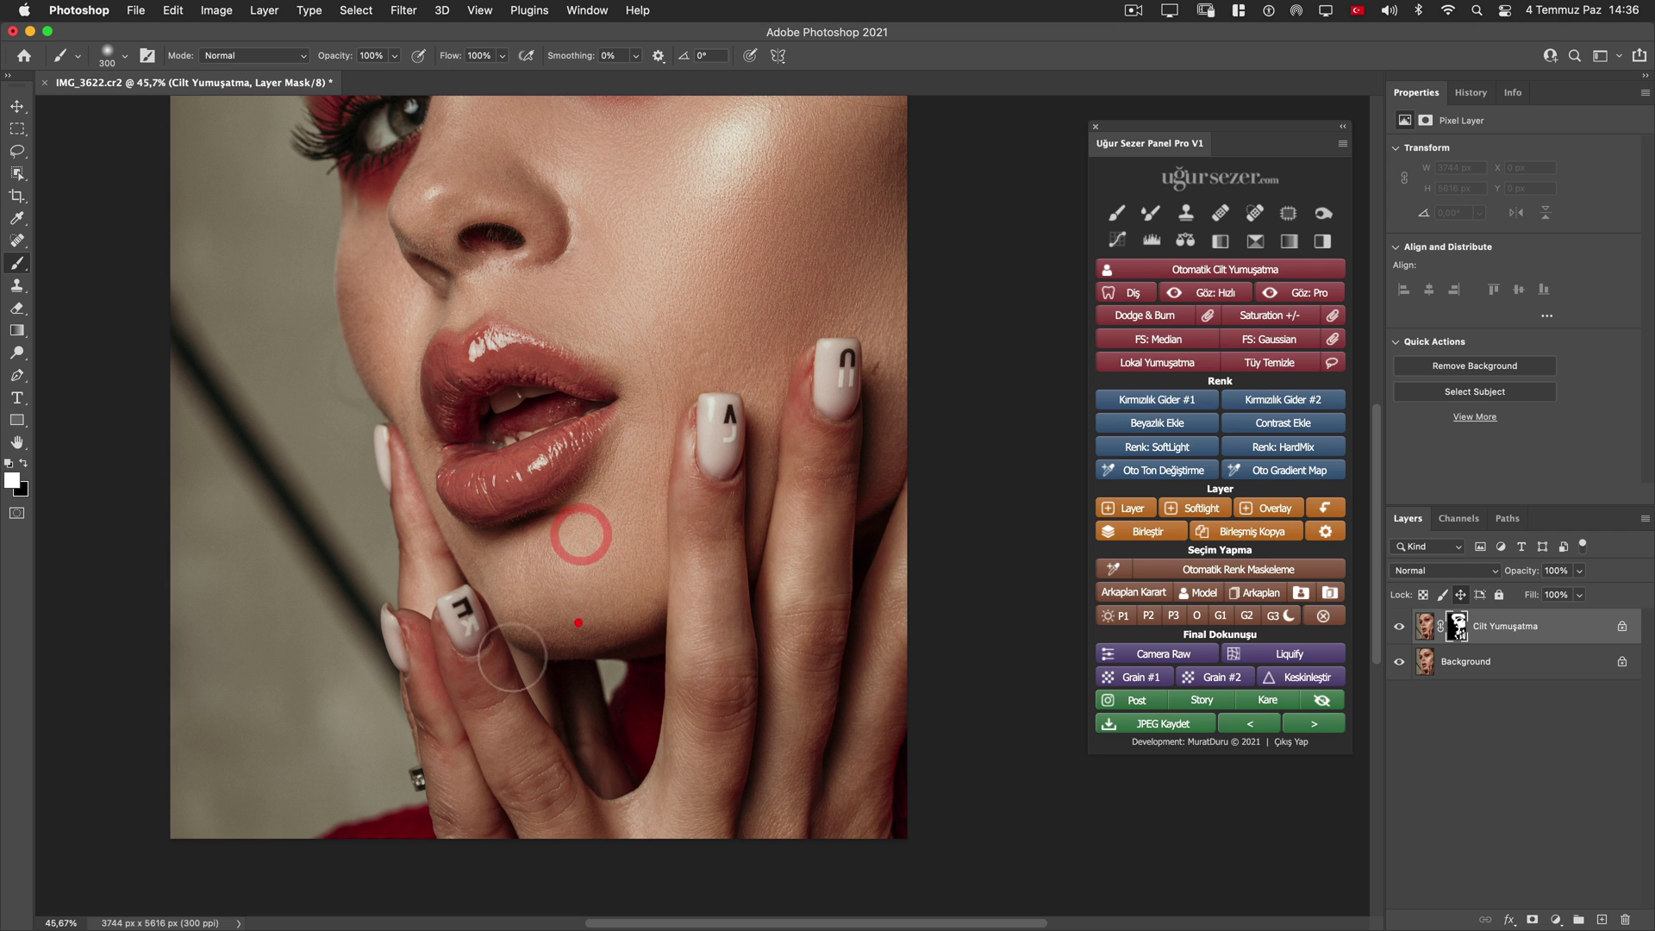
scroll(473, 824, "up", 10)
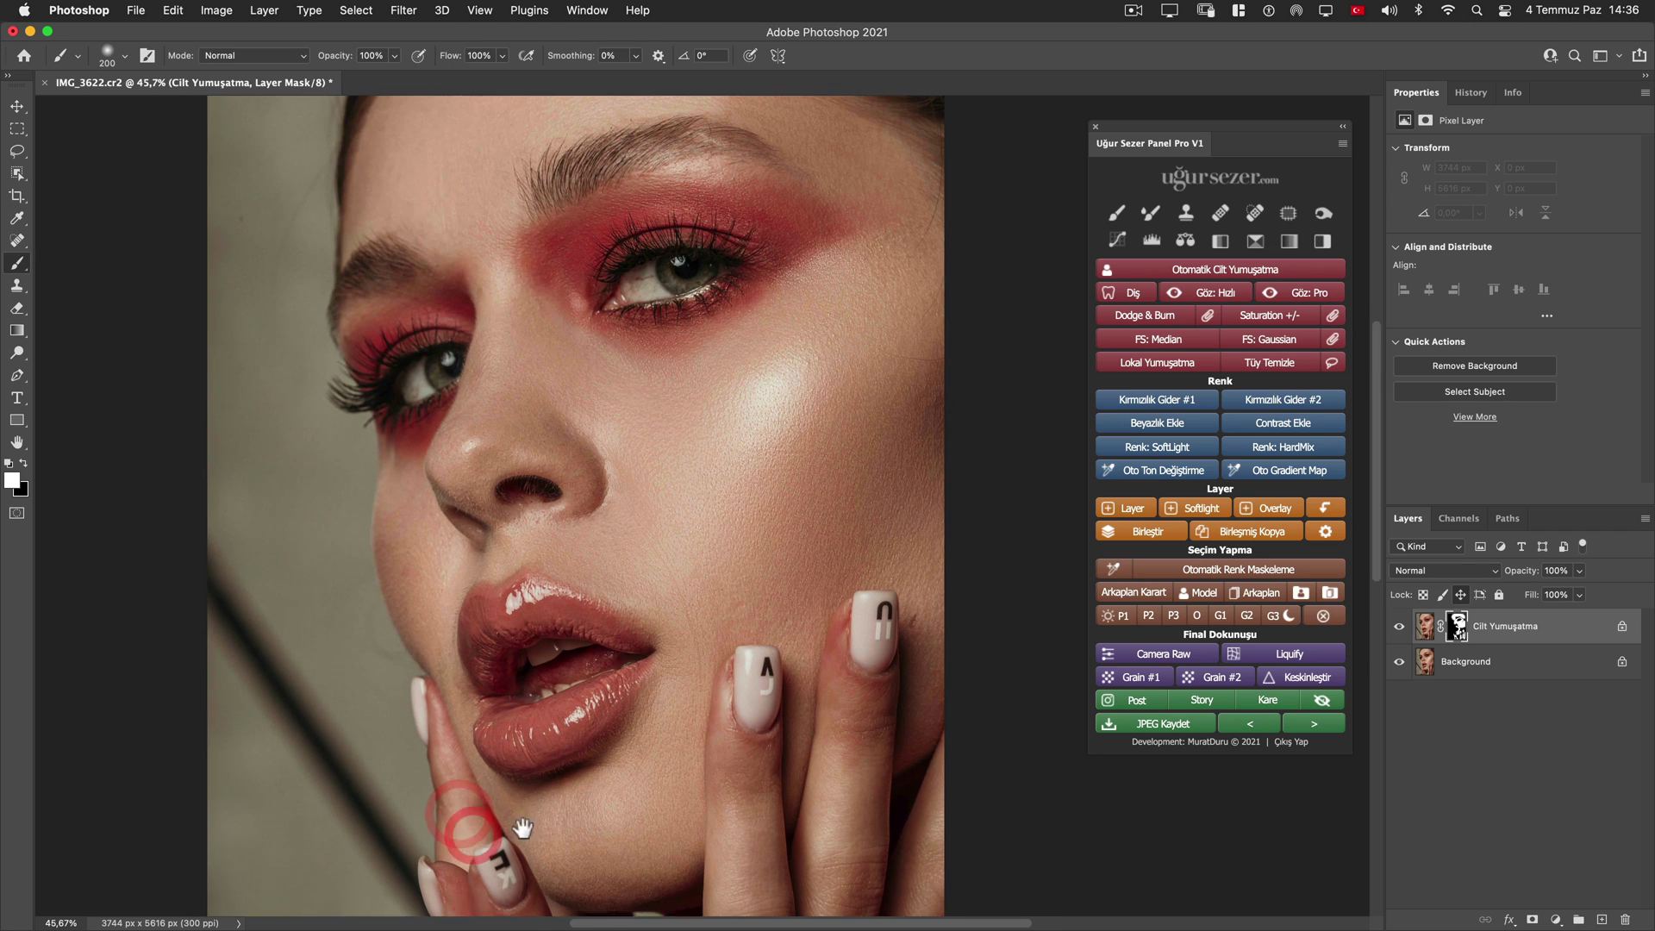
left_click(463, 508)
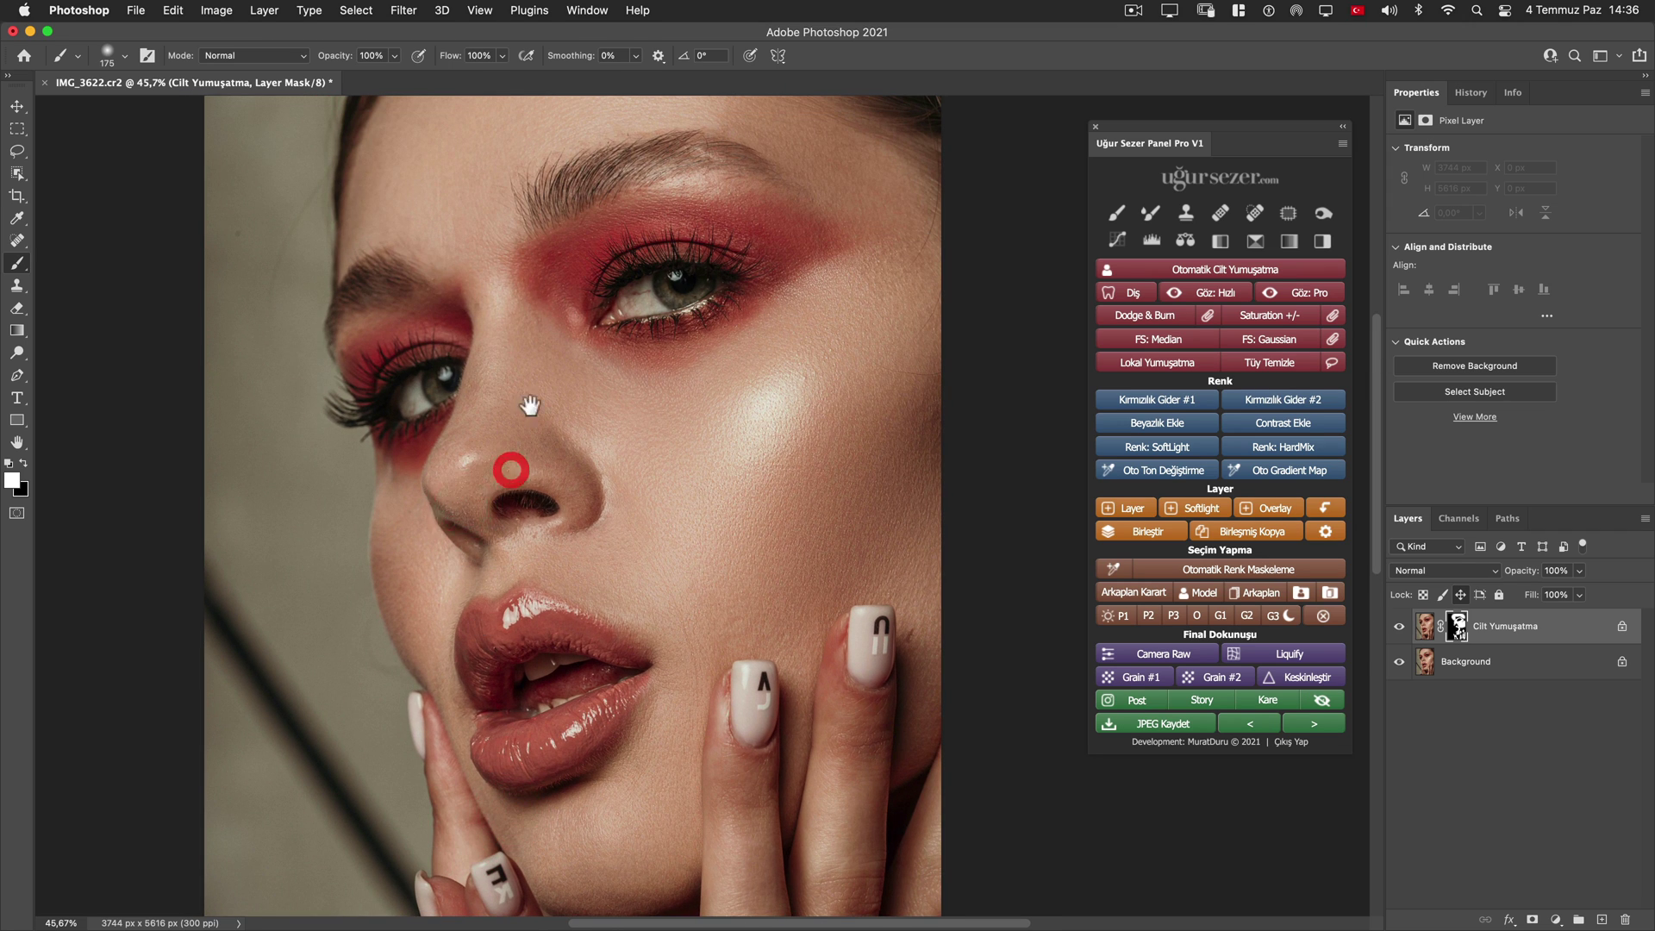
scroll(536, 465, "up", 5)
key("bracketright")
key("bracketright")
key("bracketright")
left_click(443, 270)
left_click(534, 202)
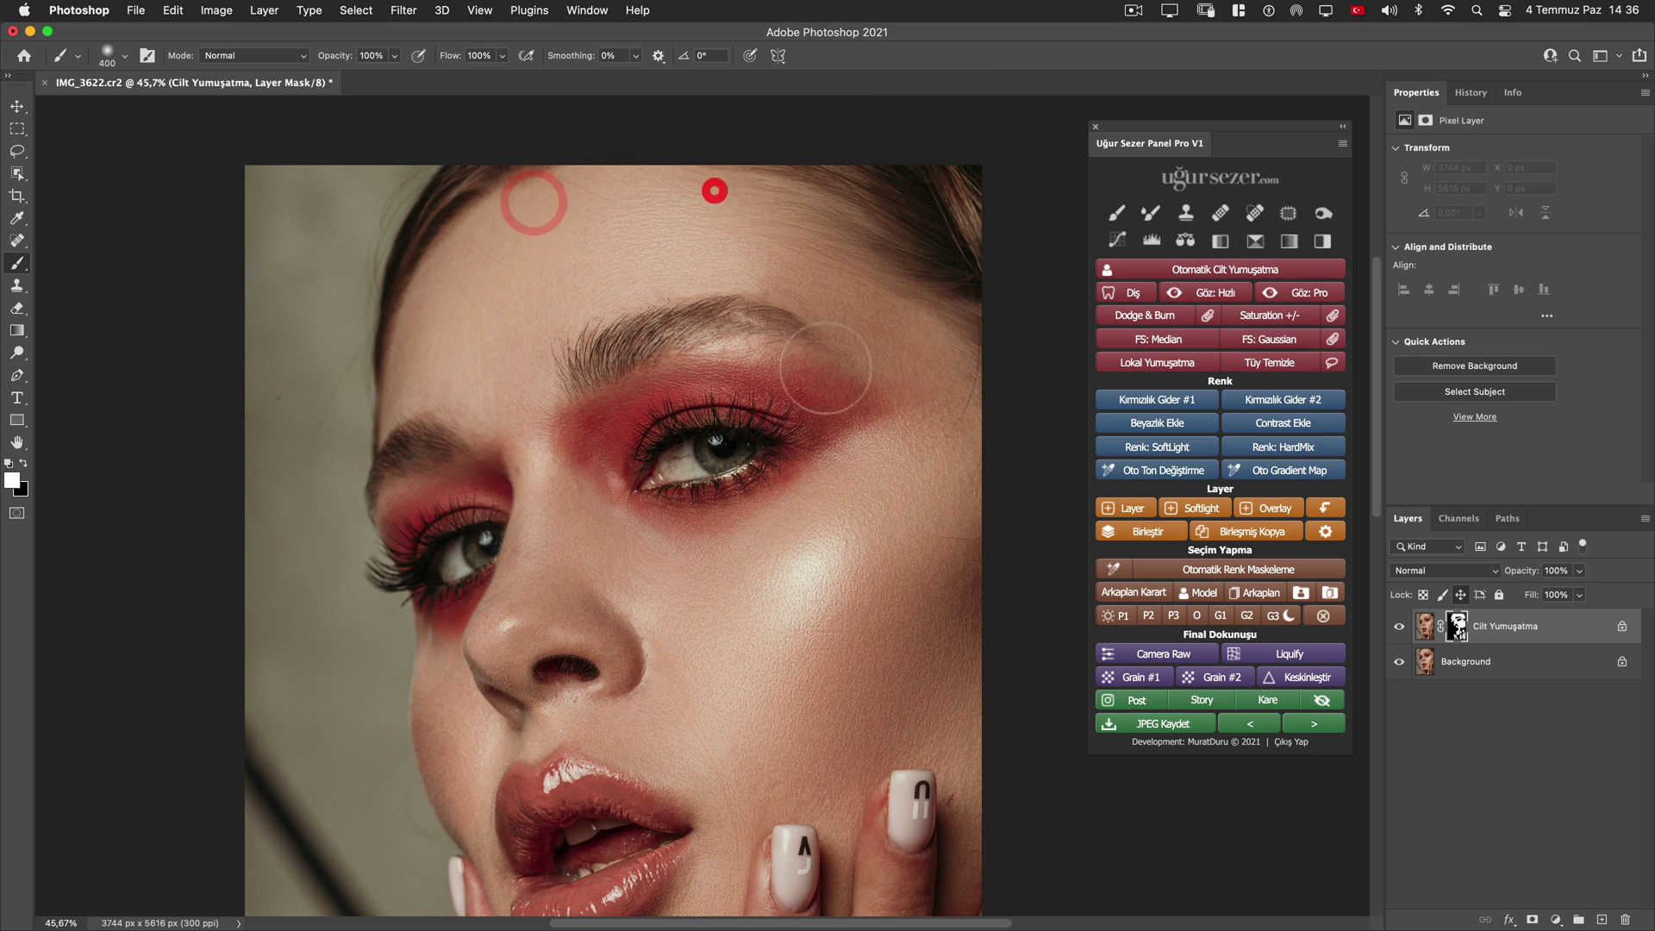
key("bracketleft")
key("bracketleft")
key("bracketleft")
scroll(927, 659, "up", 3)
left_click(936, 656)
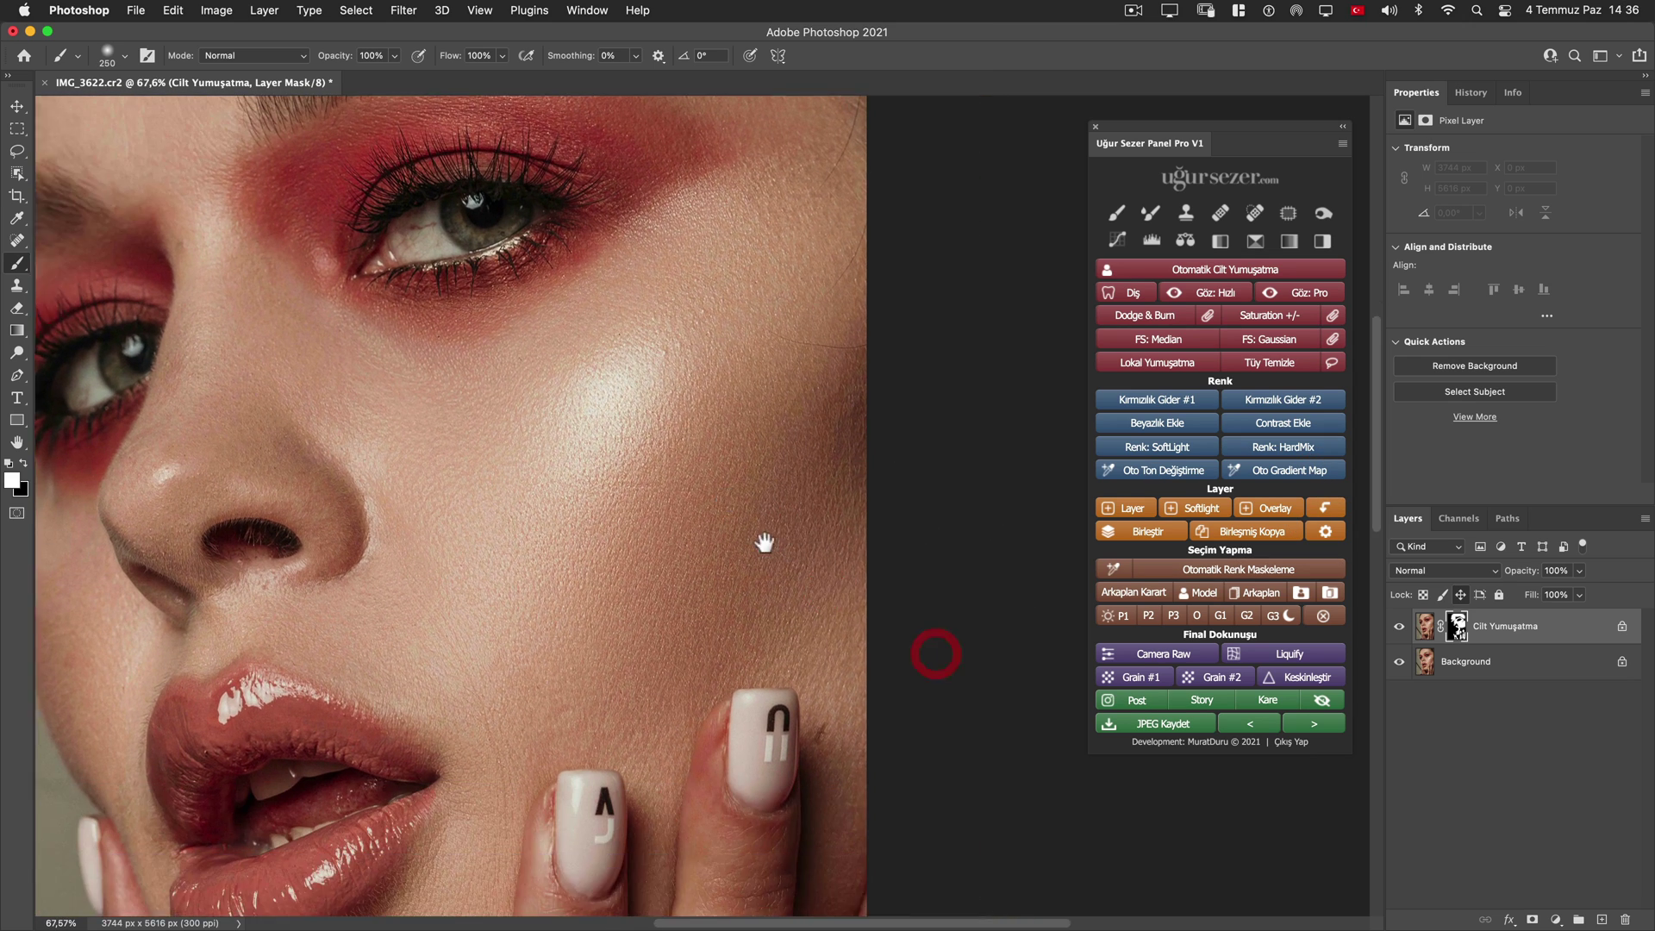
left_click(759, 543)
left_click(802, 535)
key("h")
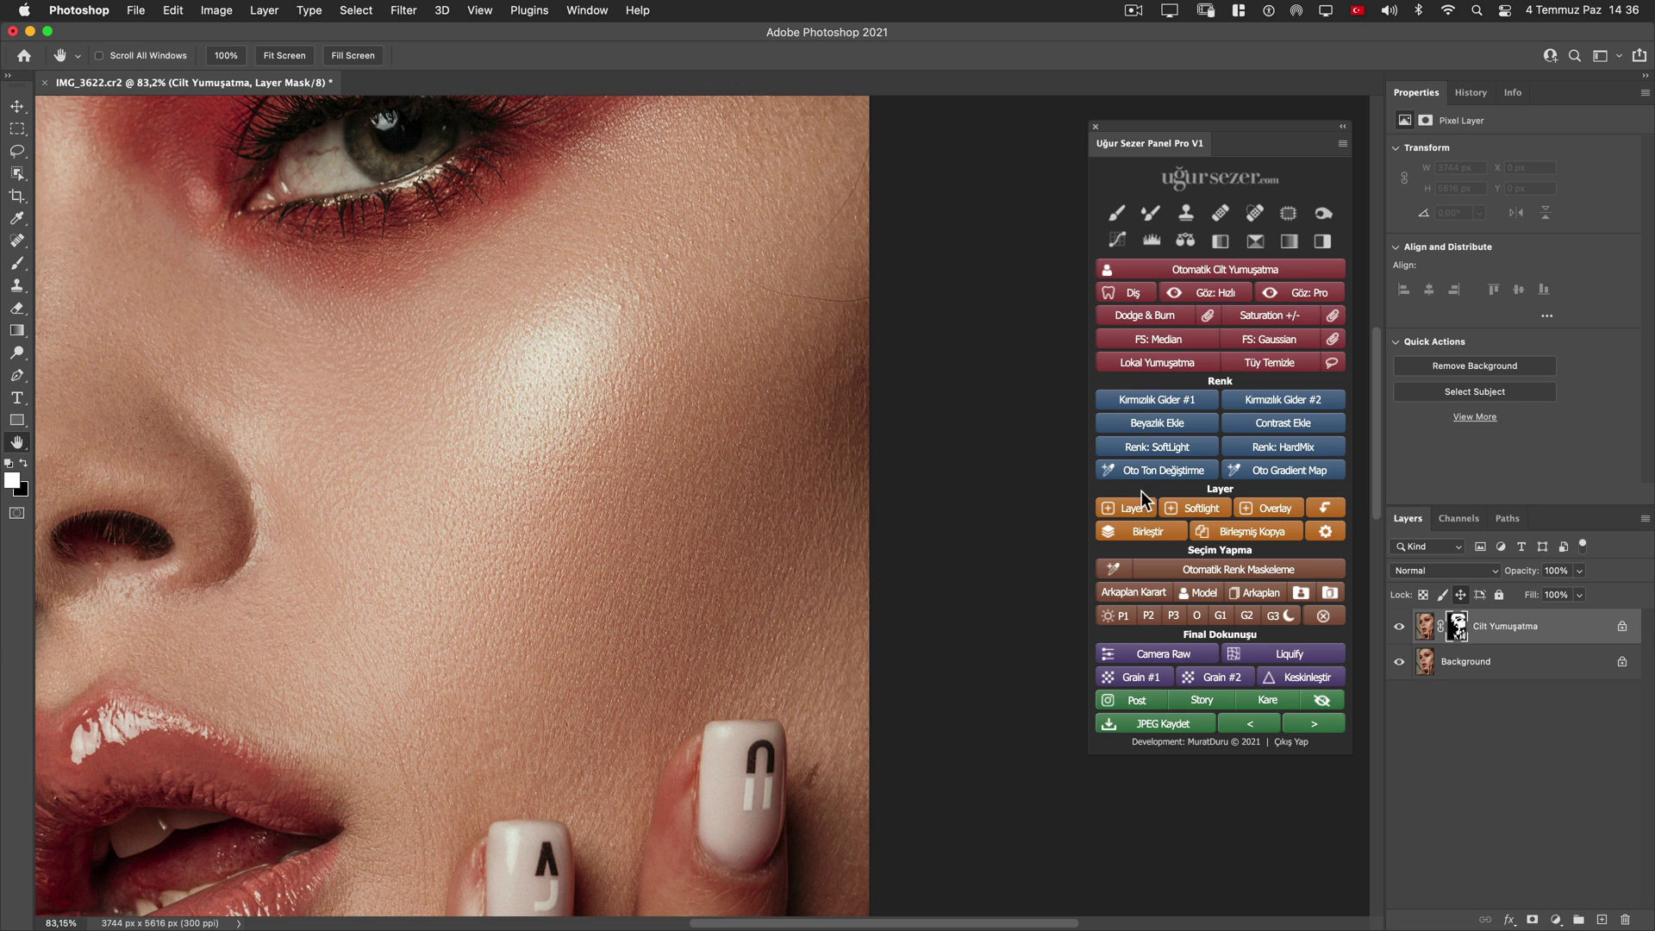
left_click(1399, 627)
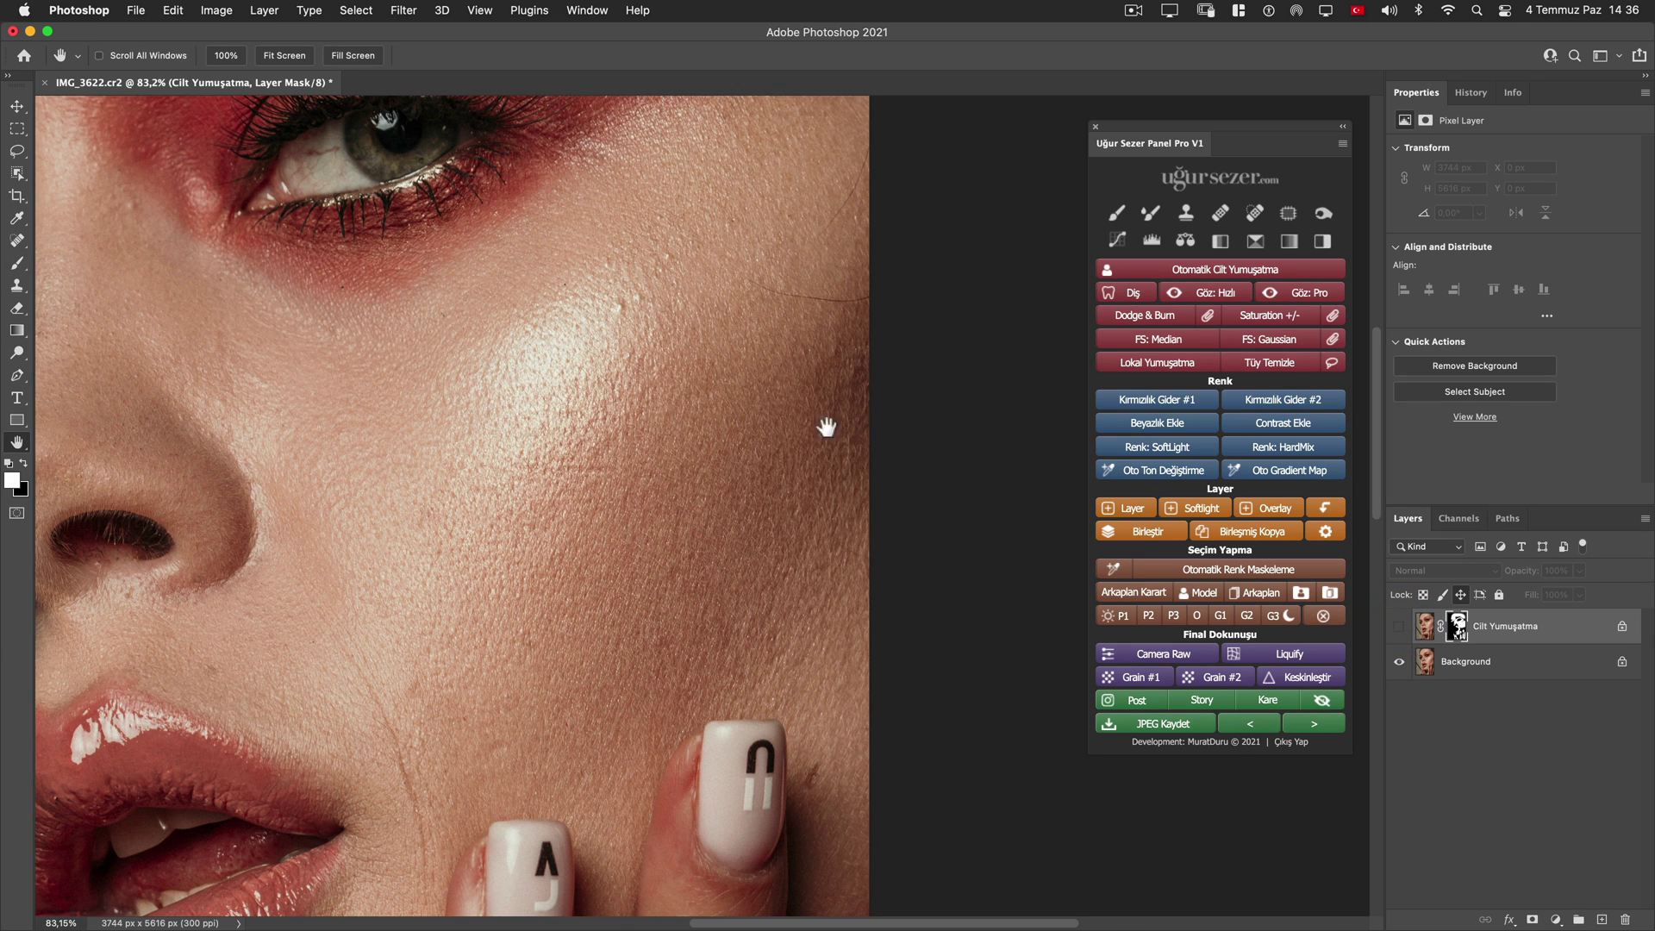
scroll(797, 449, "up", 3)
scroll(797, 449, "up", 2)
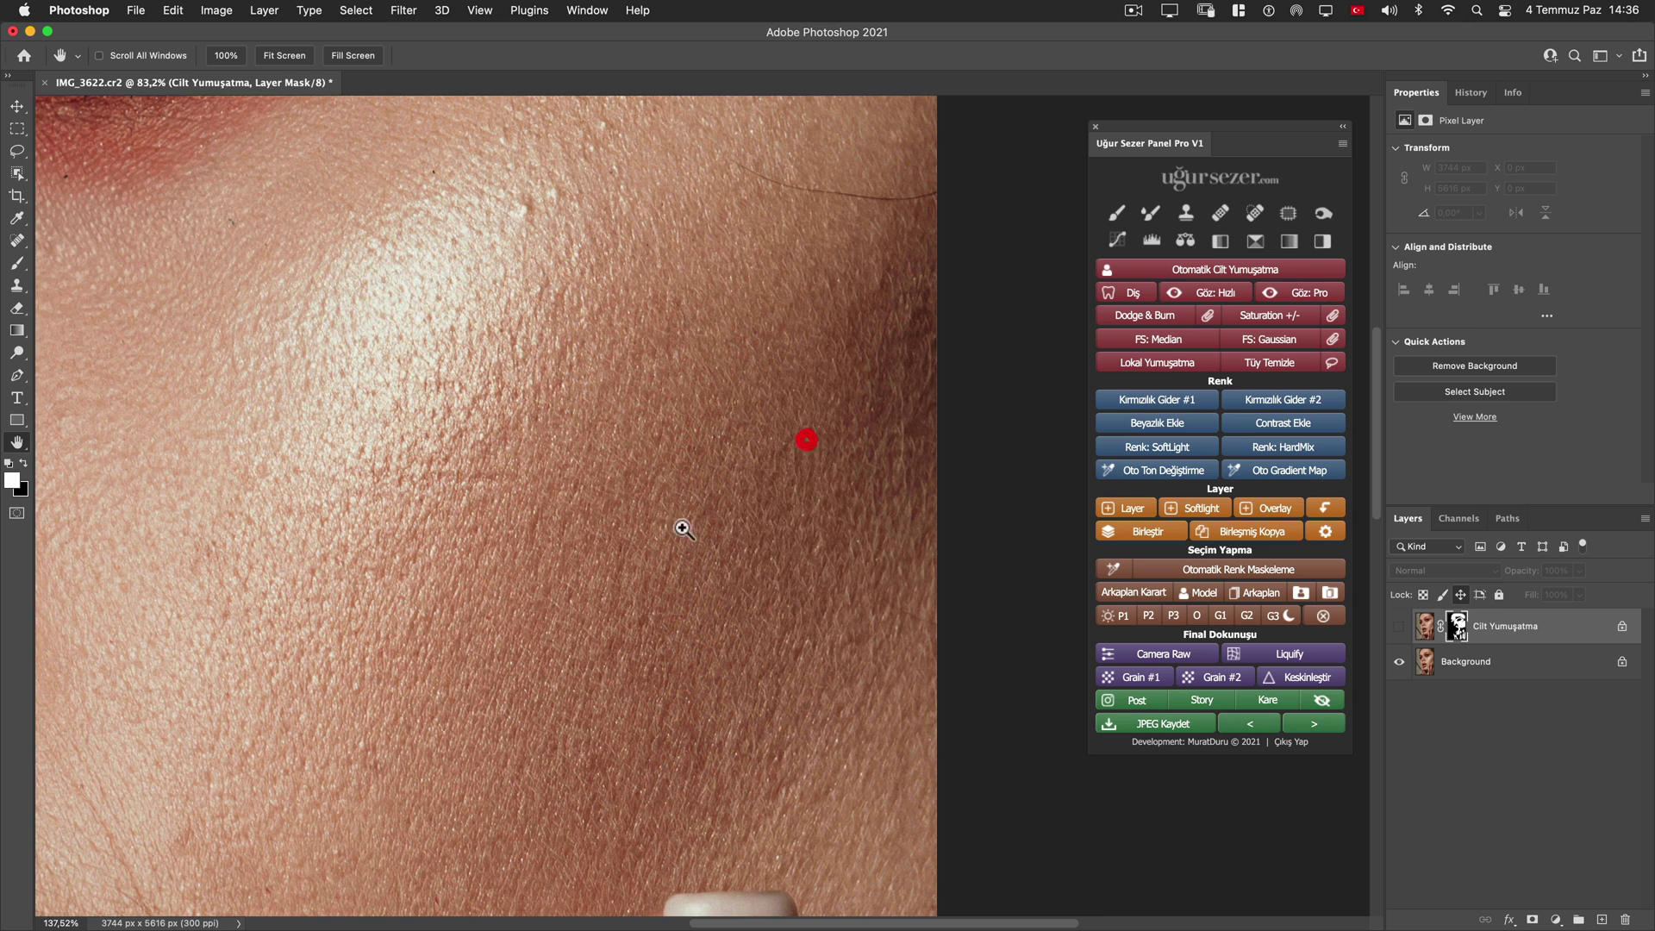
left_click(1399, 628)
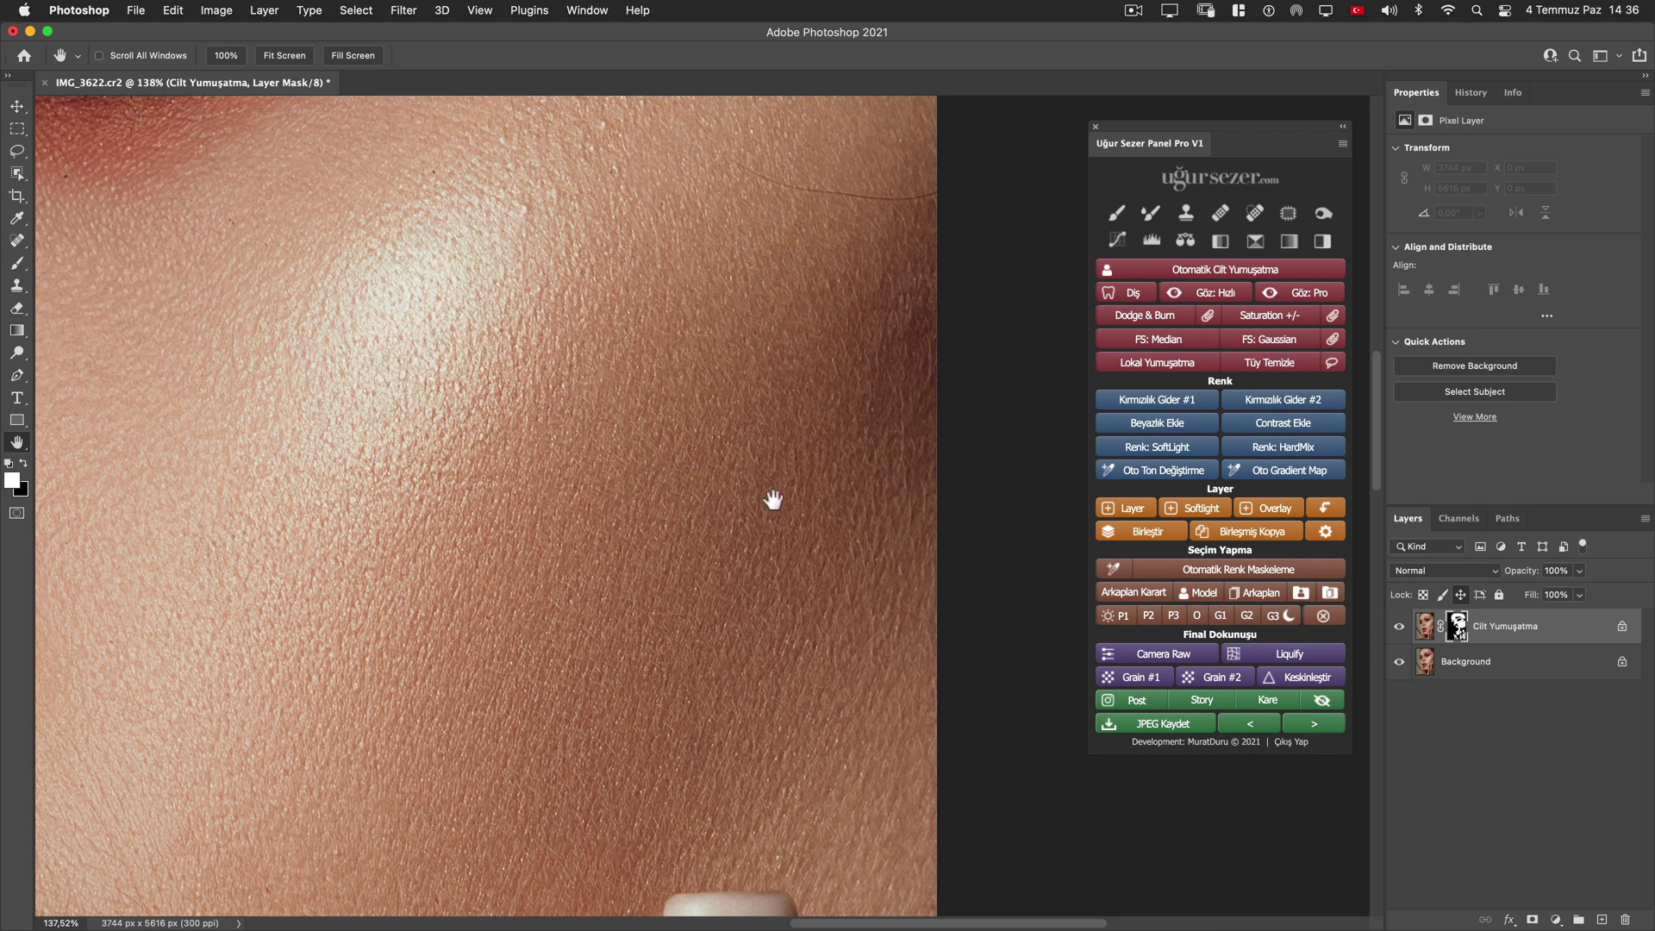
scroll(830, 500, "down", 4)
scroll(802, 488, "down", 3)
scroll(717, 473, "down", 3)
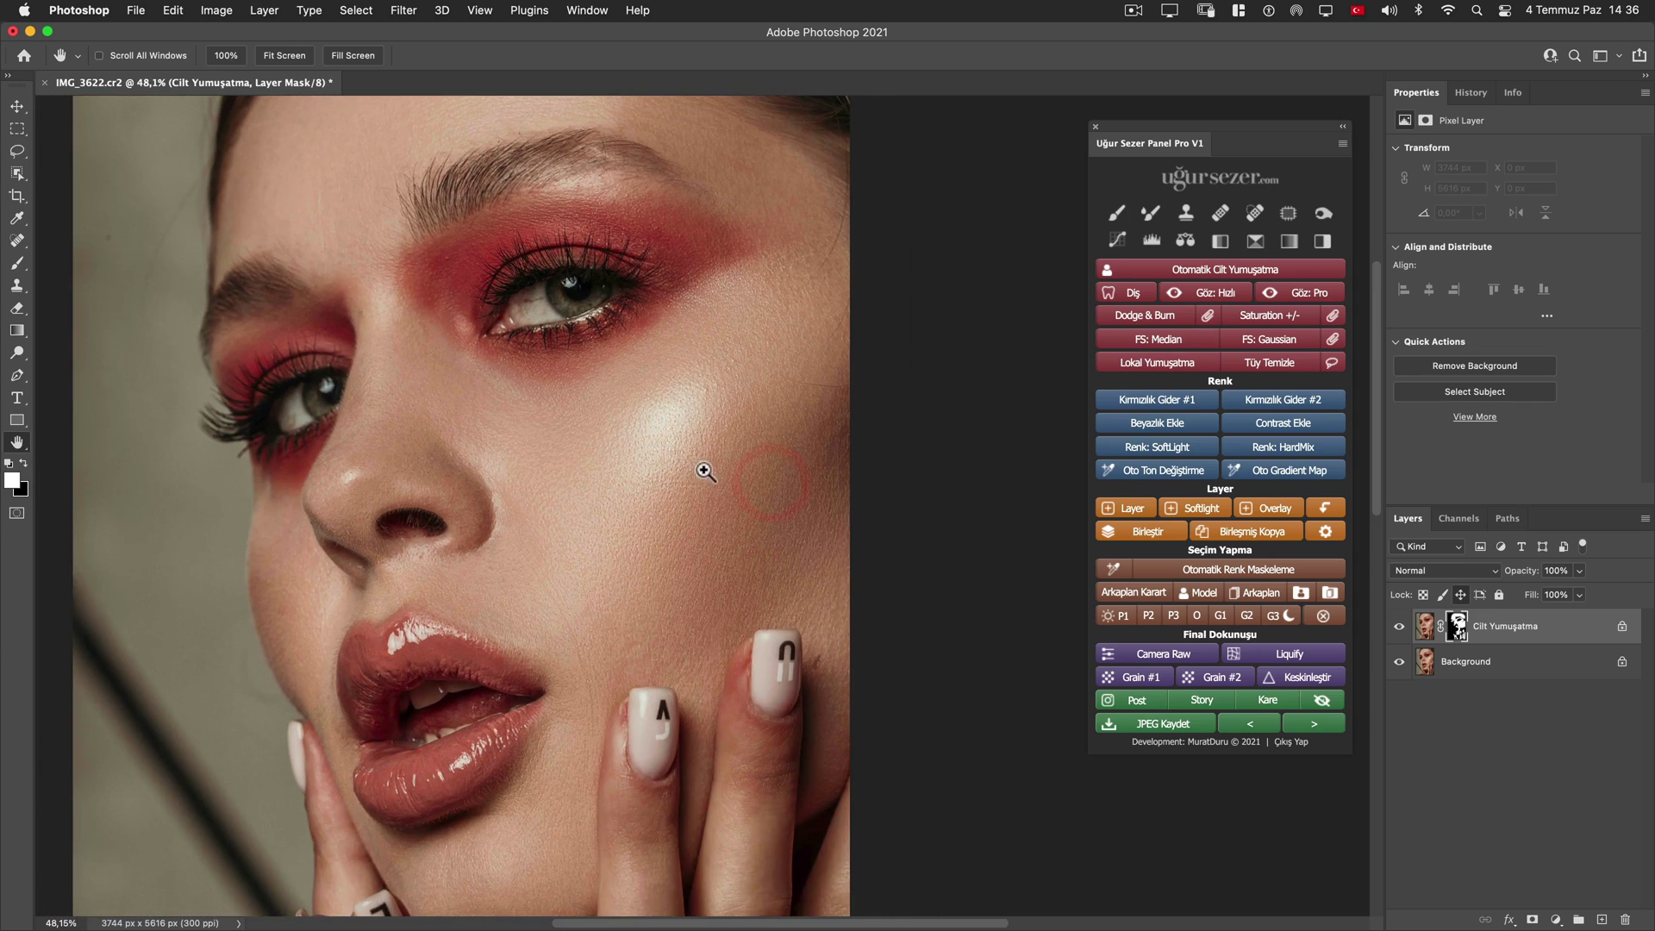
scroll(724, 473, "down", 1)
left_click_drag(765, 466, 812, 492)
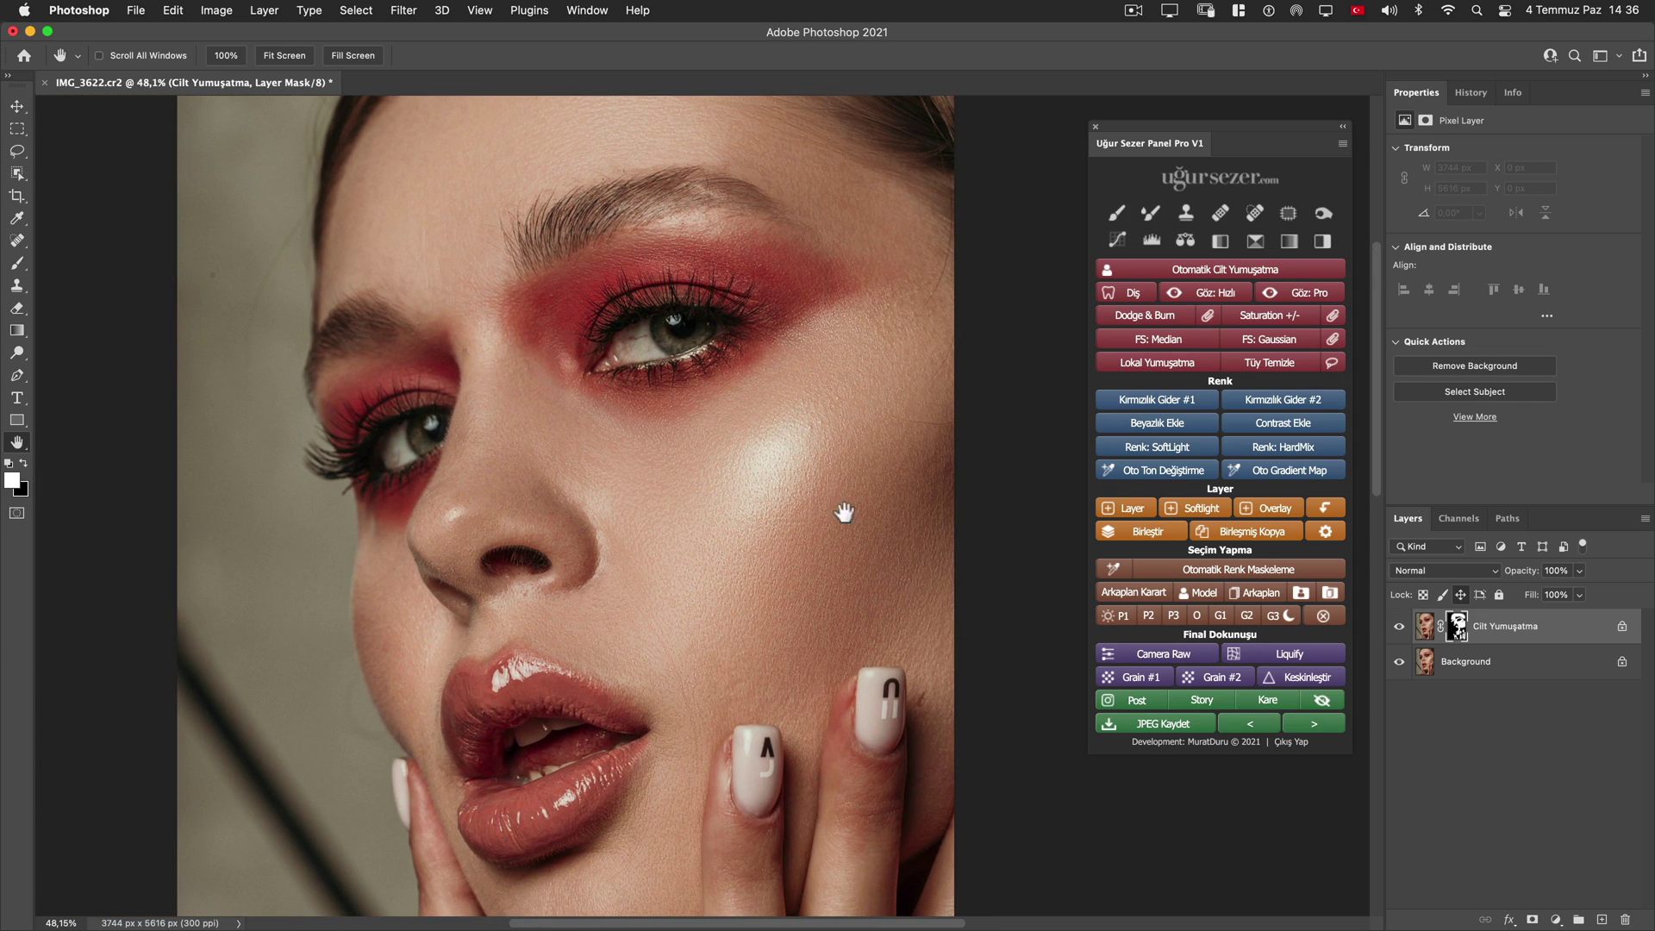
left_click_drag(692, 441, 762, 527)
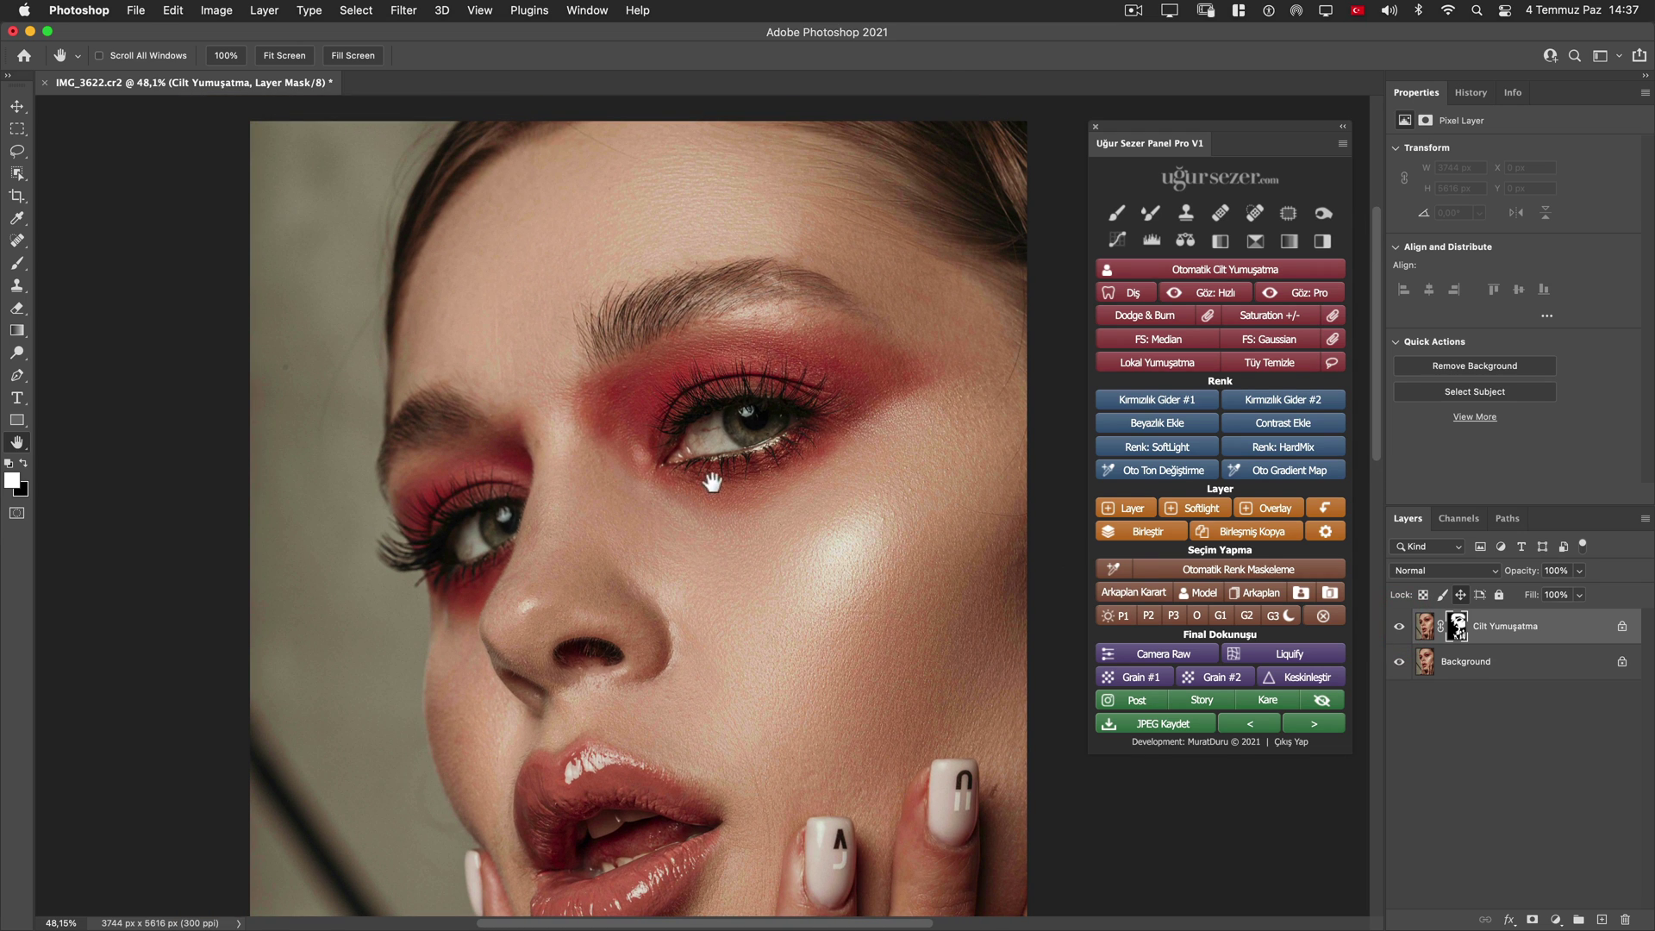
scroll(857, 526, "down", 3)
scroll(857, 517, "down", 3)
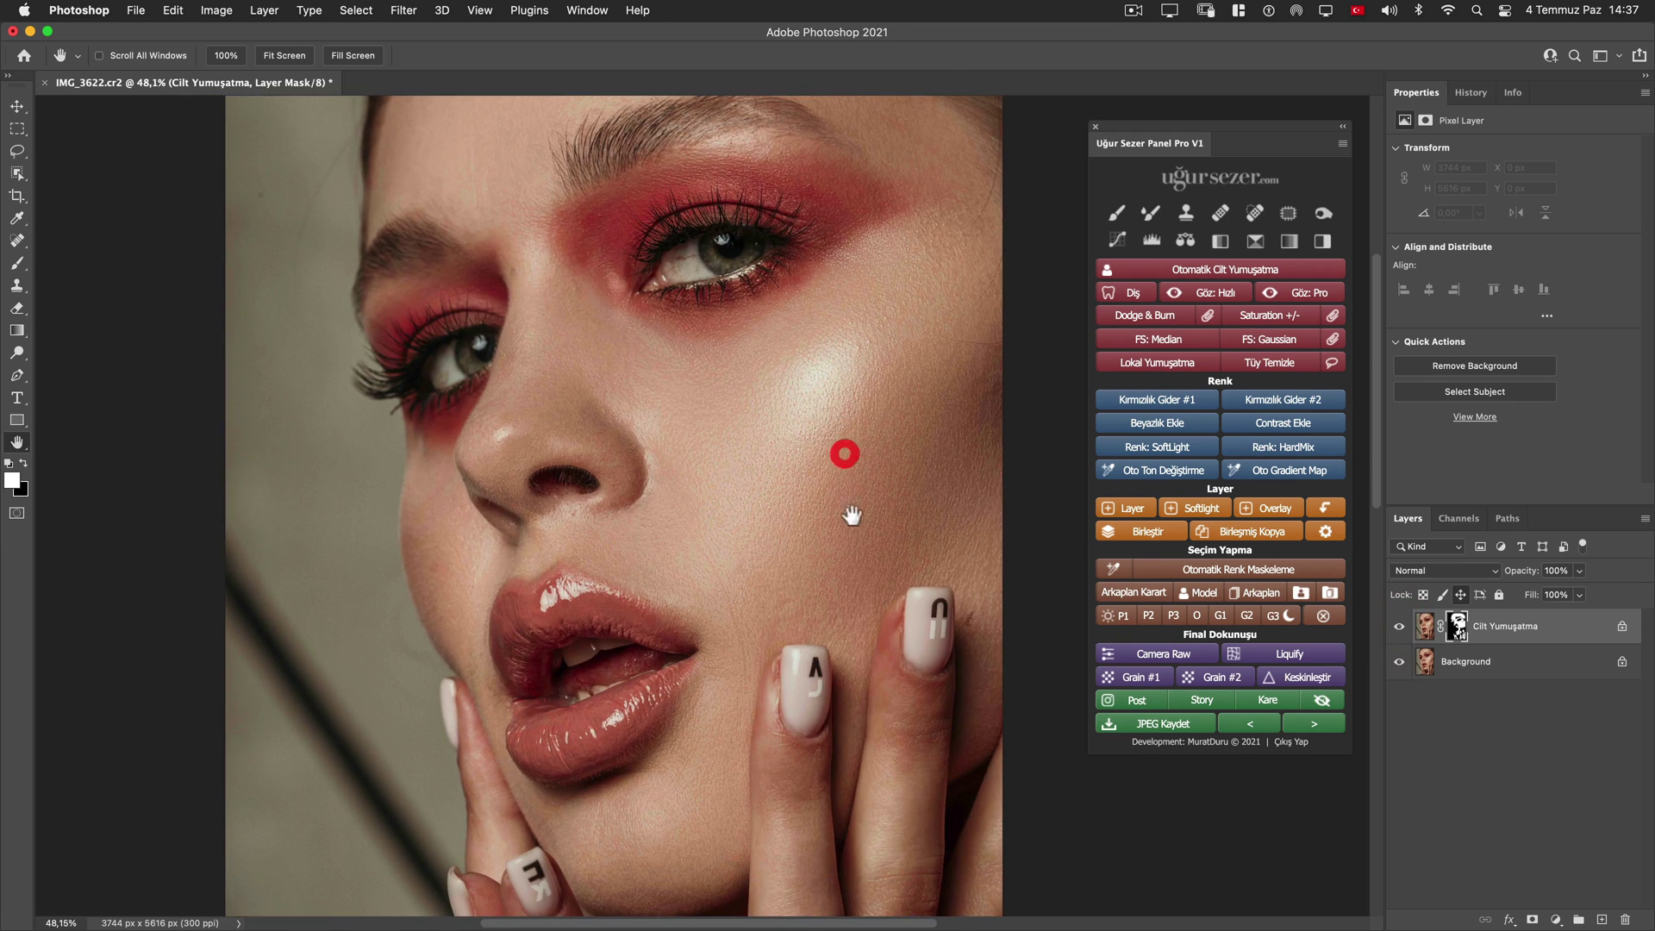
left_click_drag(887, 581, 823, 528)
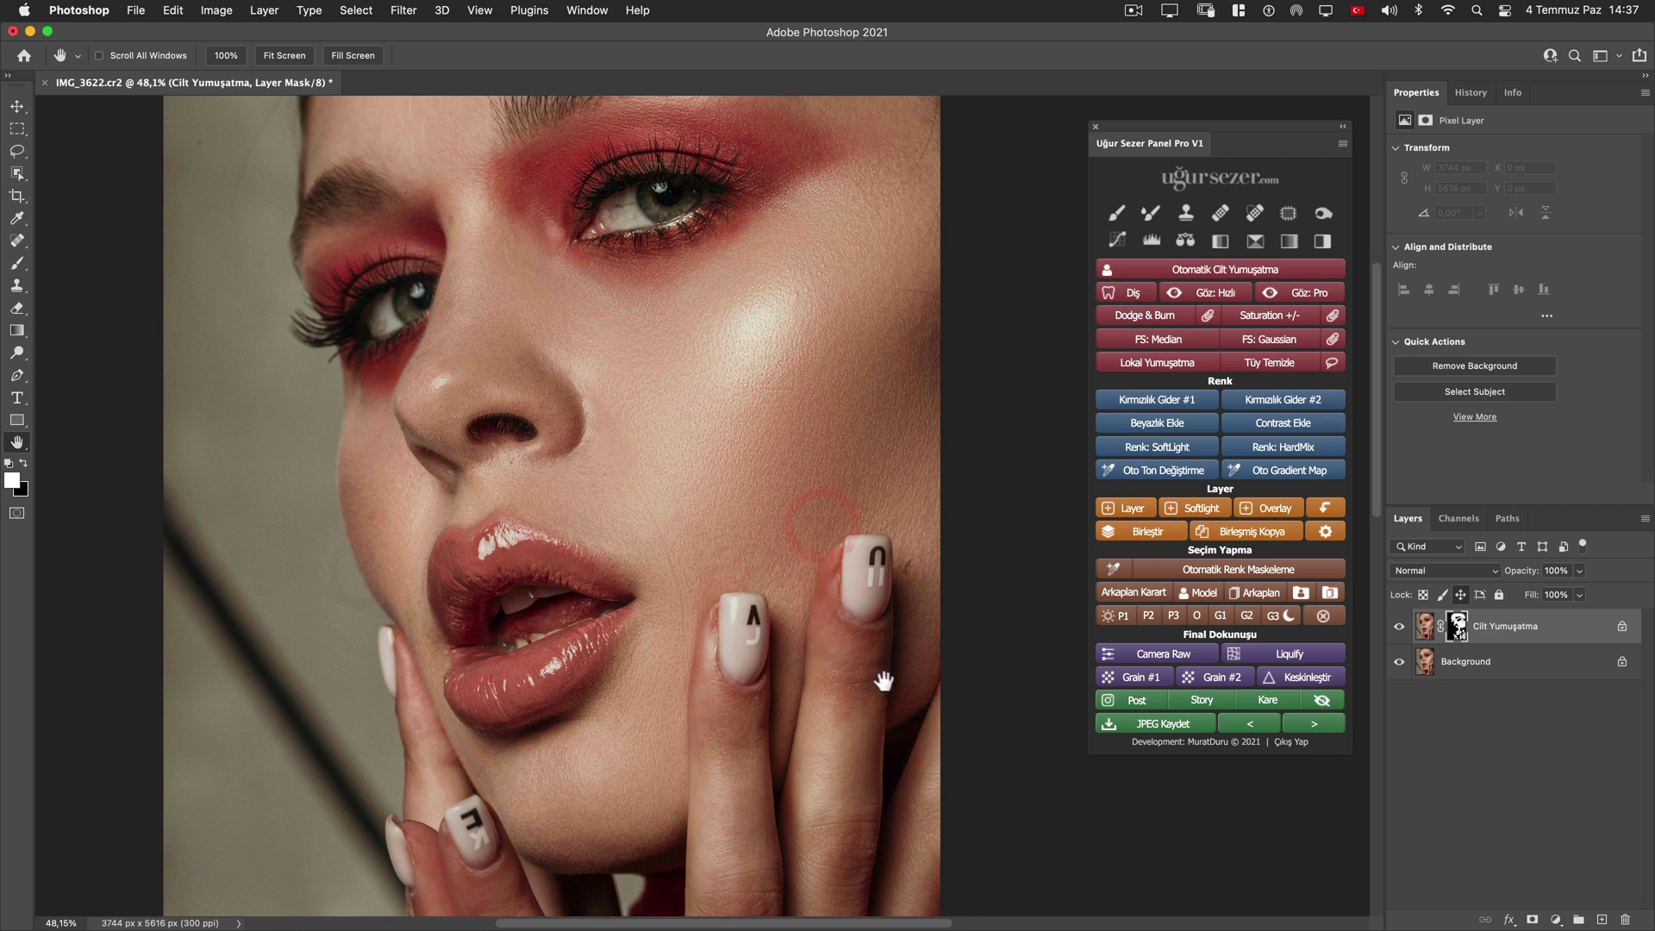
left_click(1399, 627)
left_click_drag(576, 405, 601, 482)
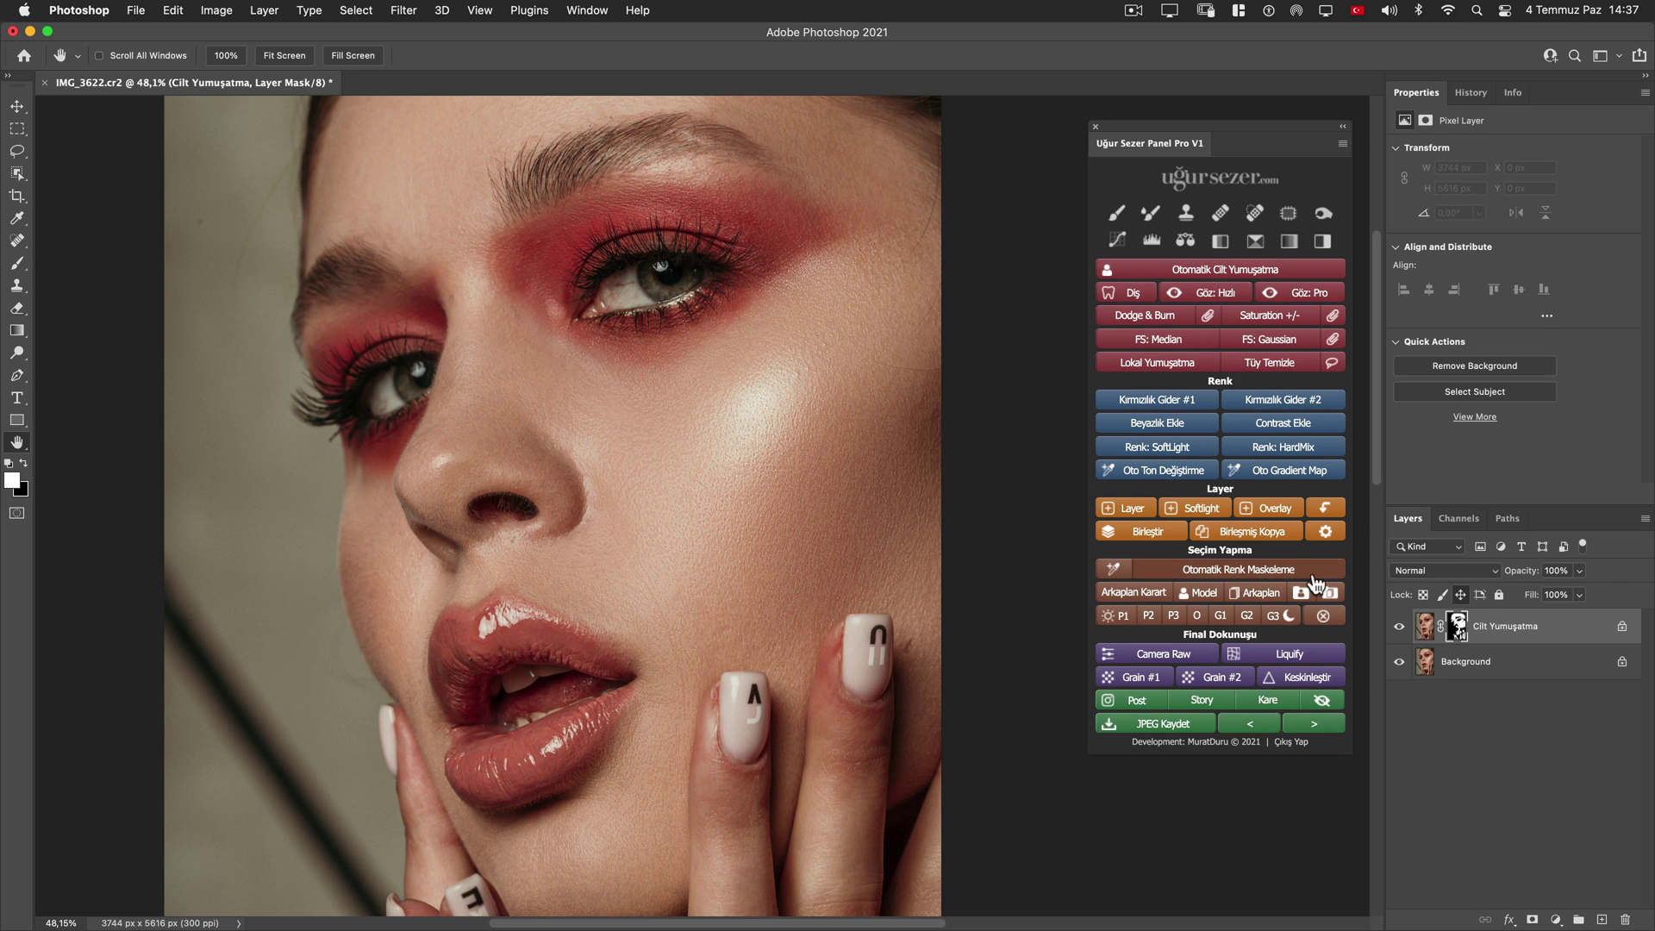
left_click(1398, 627)
left_click(1398, 626)
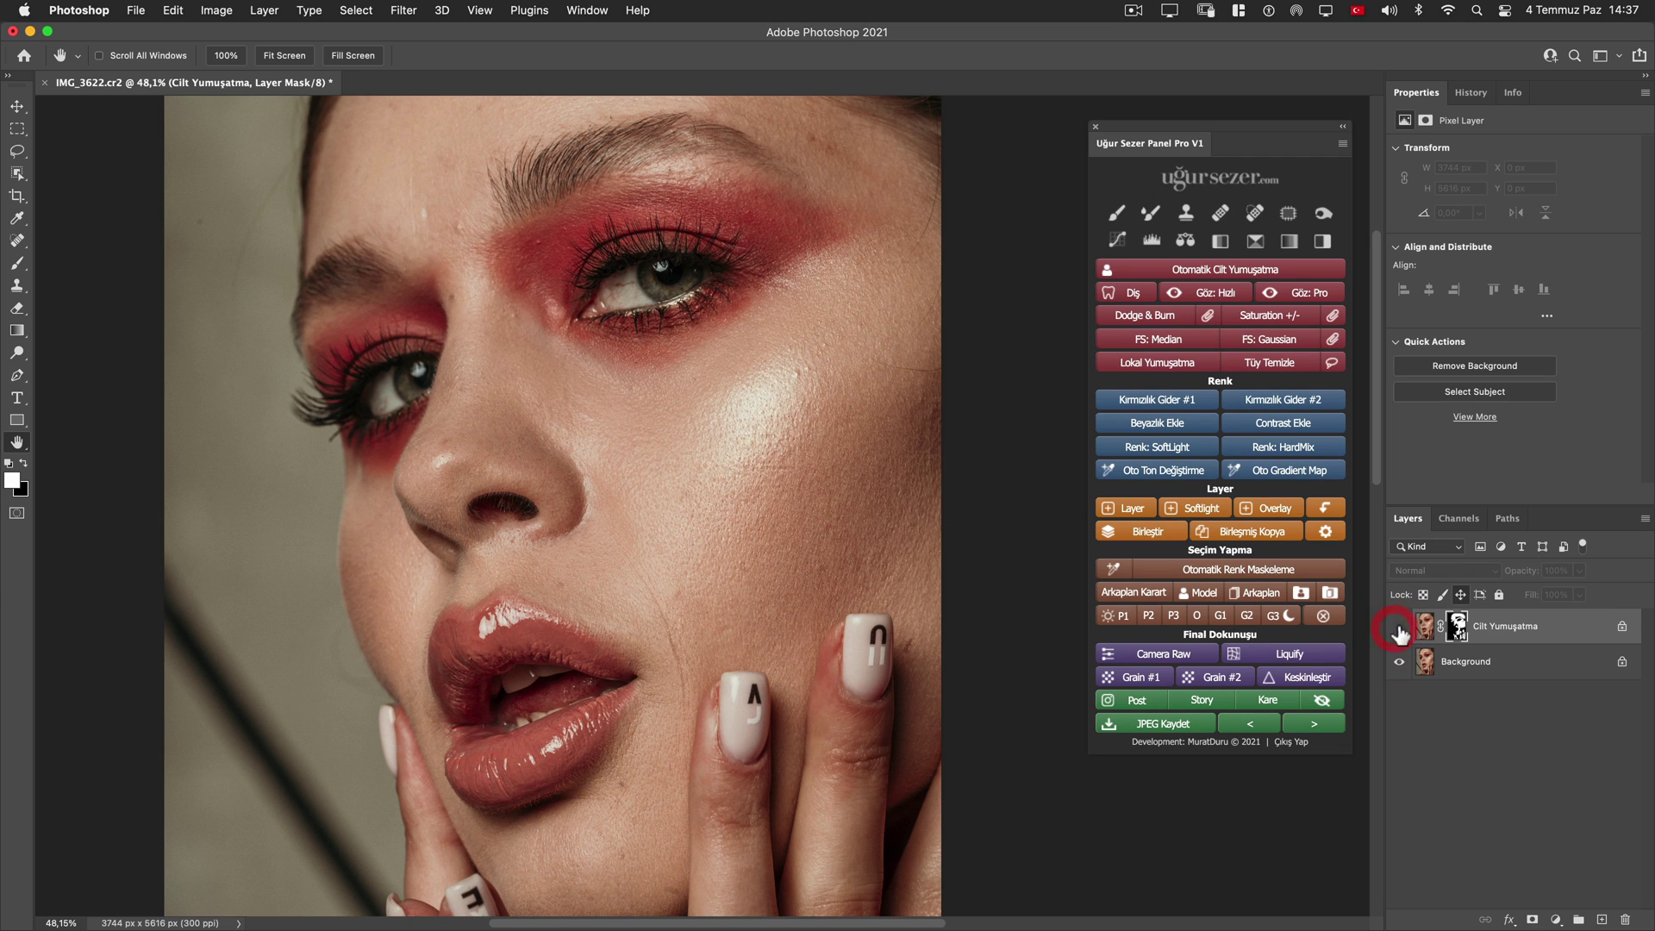
left_click_drag(714, 480, 734, 571)
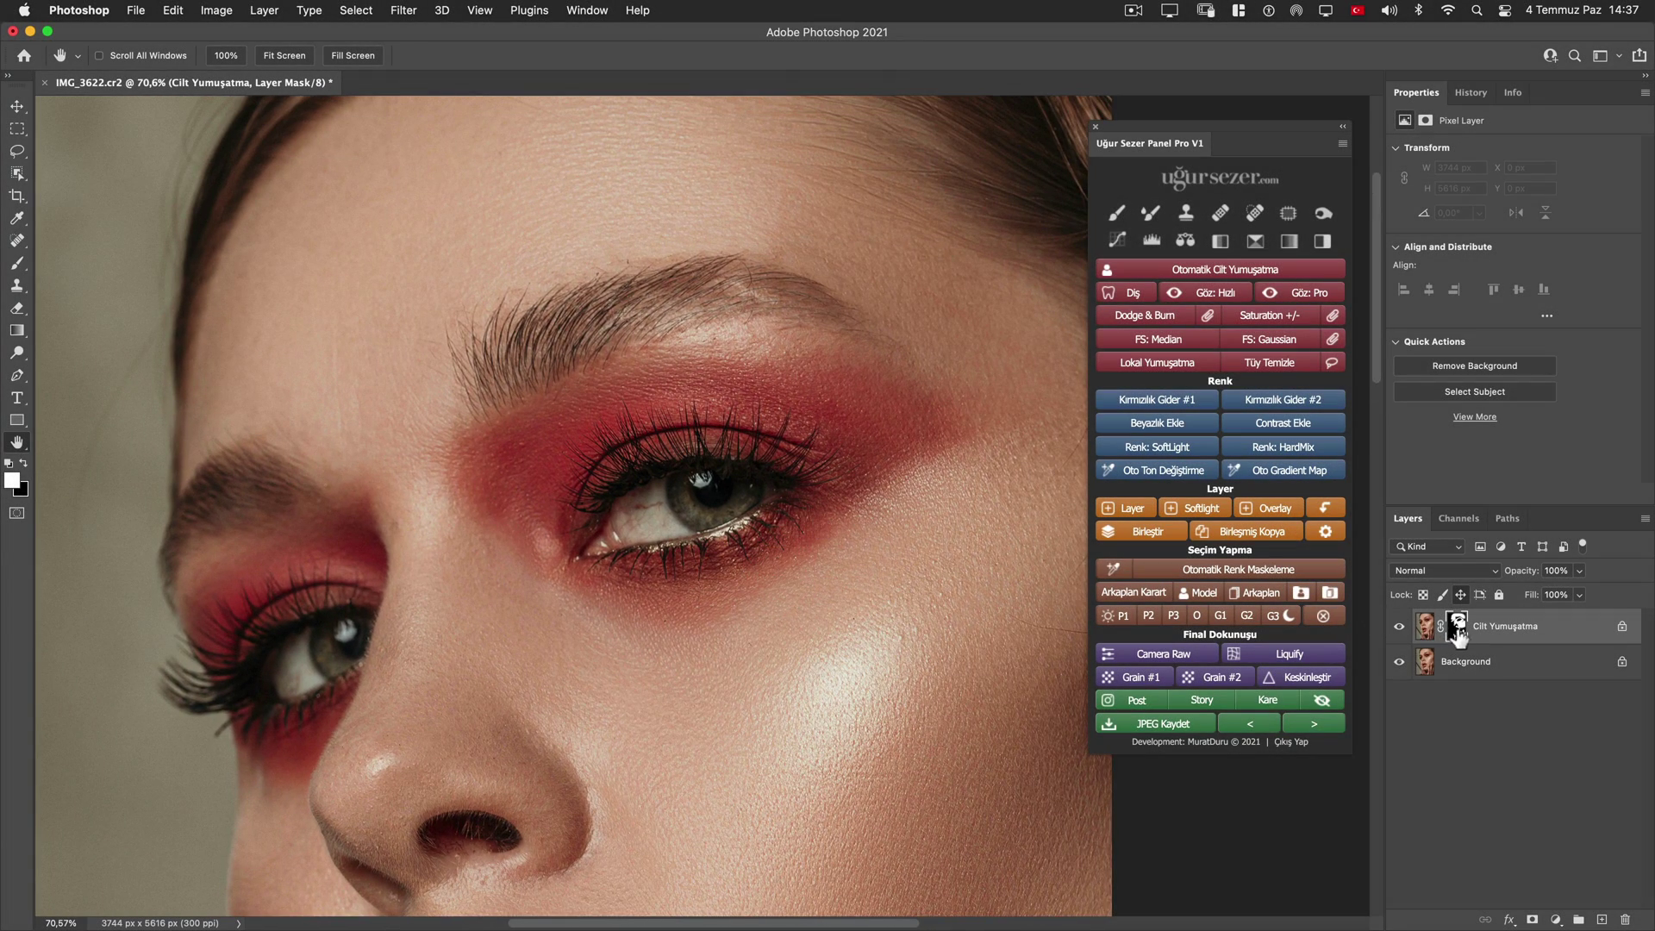
Target the Cilt Yumuşatma mask and paint the crease beside the nose
left_click(1456, 634)
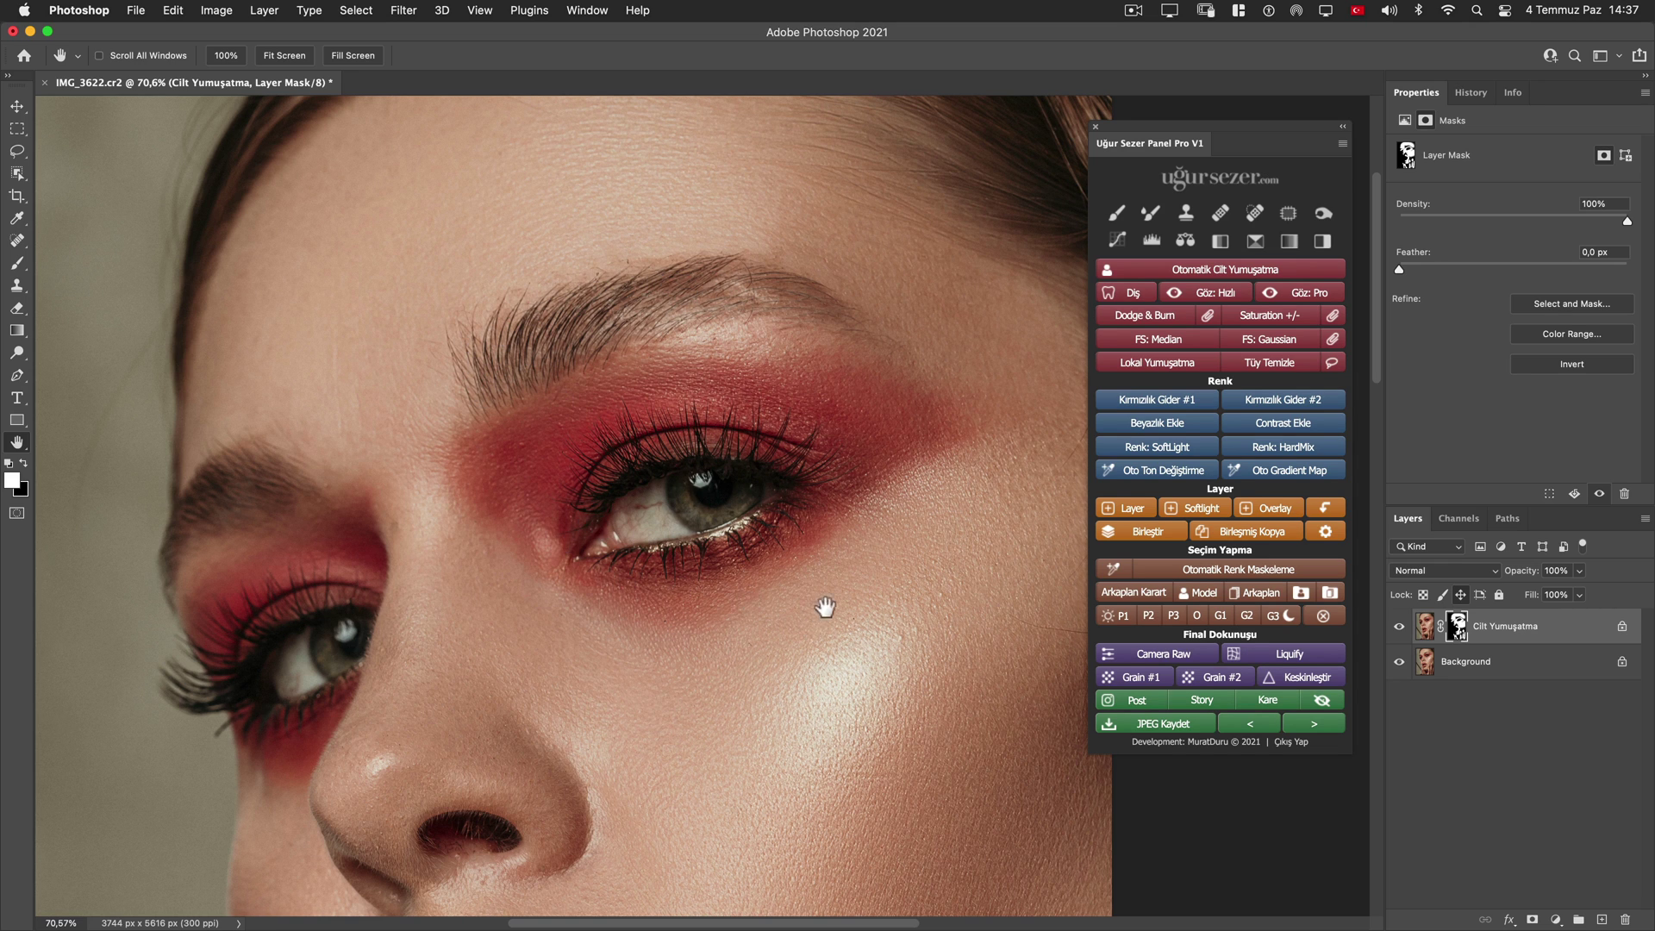
left_click_drag(825, 607, 787, 753)
key("b")
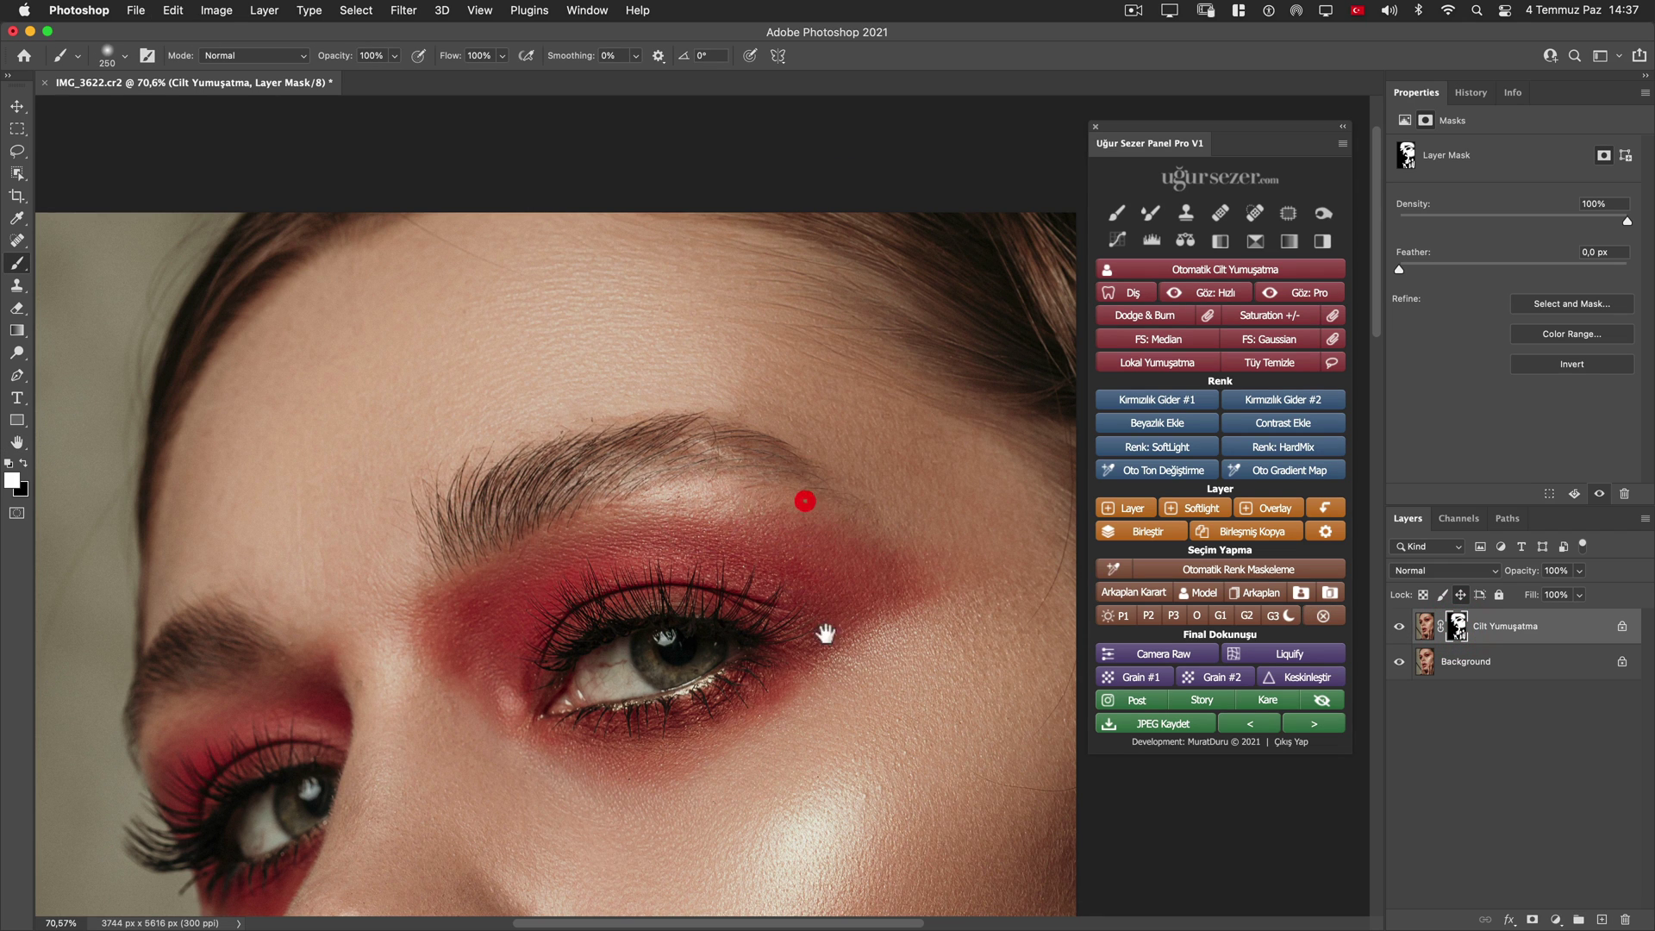
left_click_drag(824, 633, 837, 373)
scroll(591, 684, "down", 3)
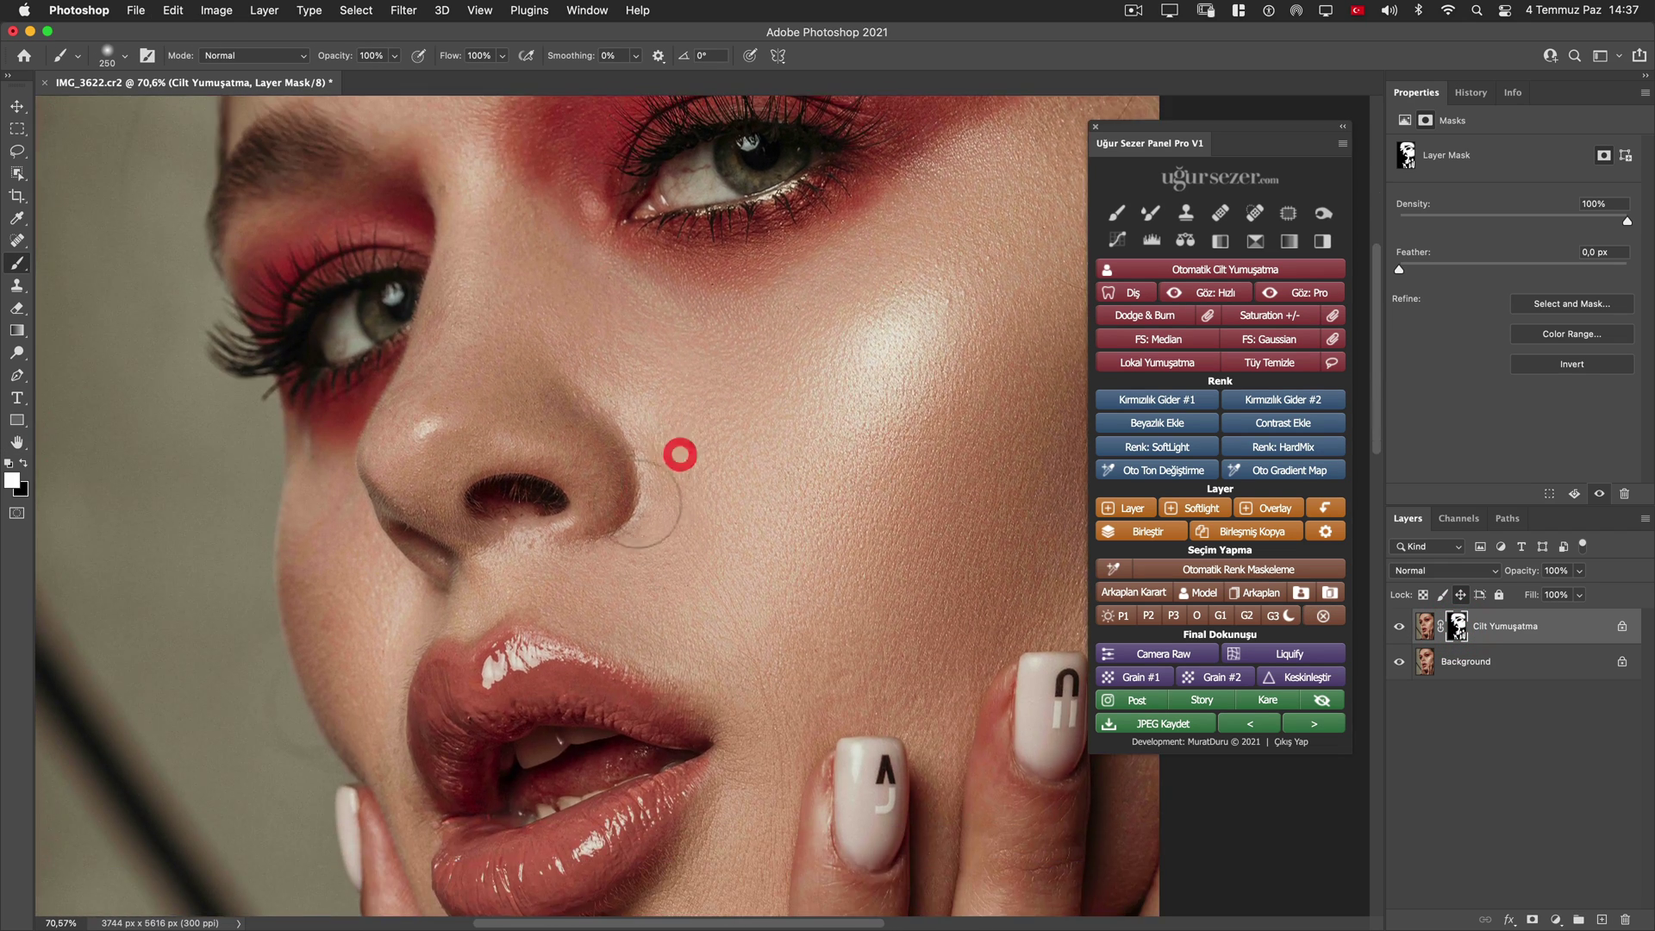
left_click_drag(645, 503, 575, 563)
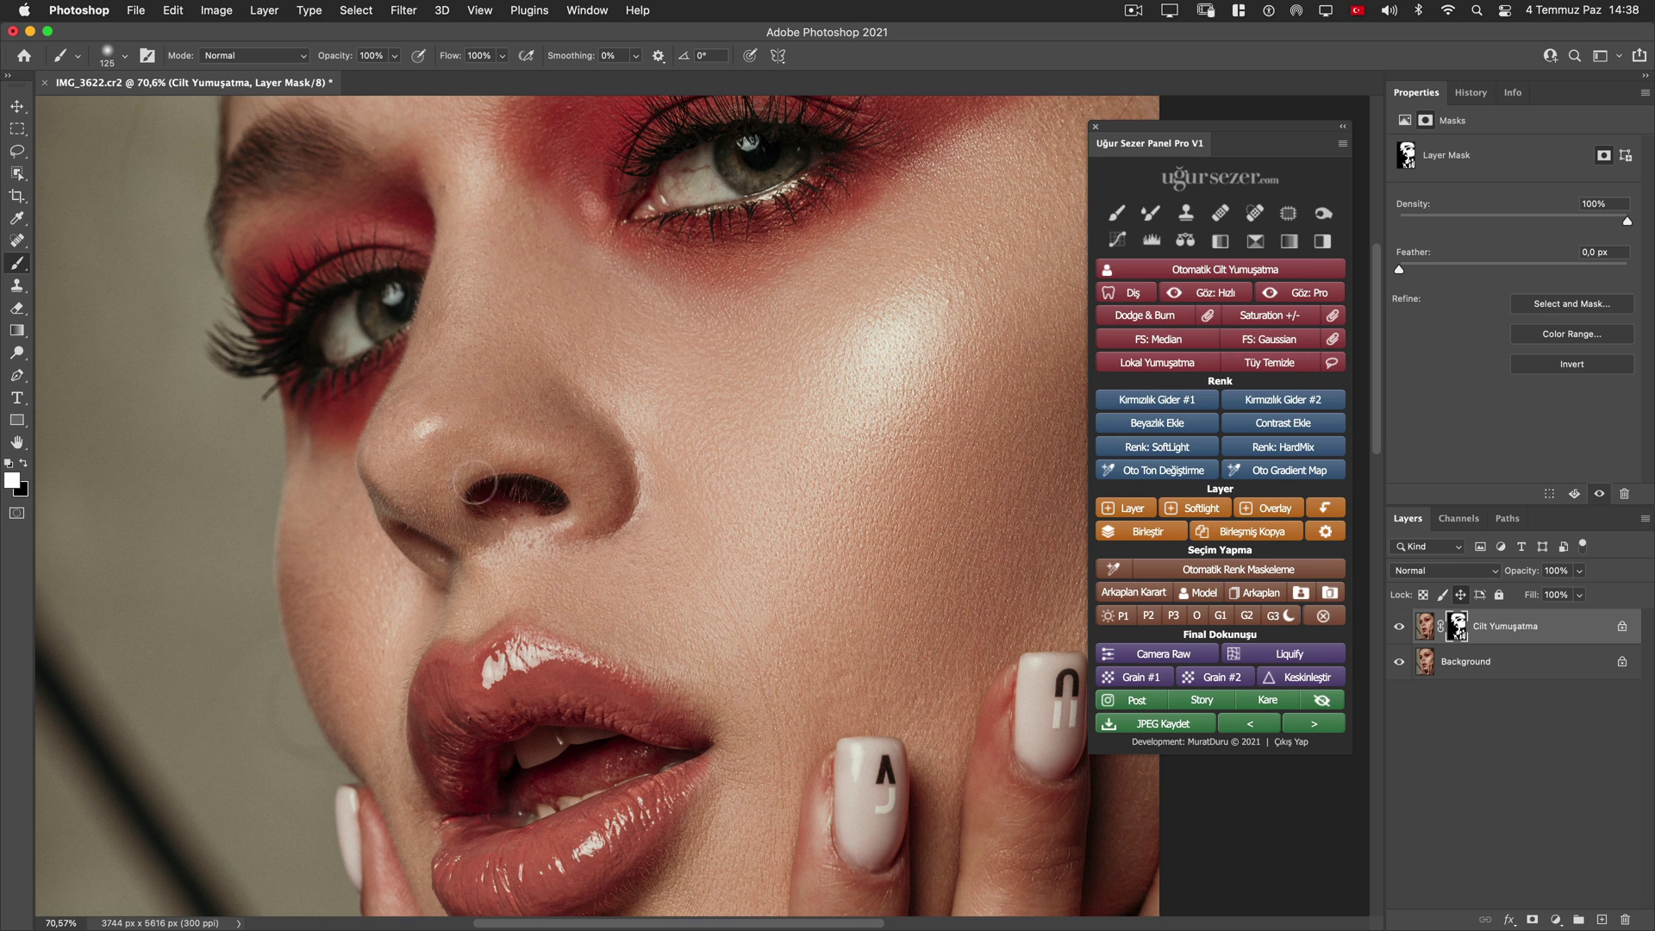
key("bracketright")
key("bracketright")
key("bracketright")
scroll(767, 521, "down", 3)
left_click_drag(776, 523, 650, 498)
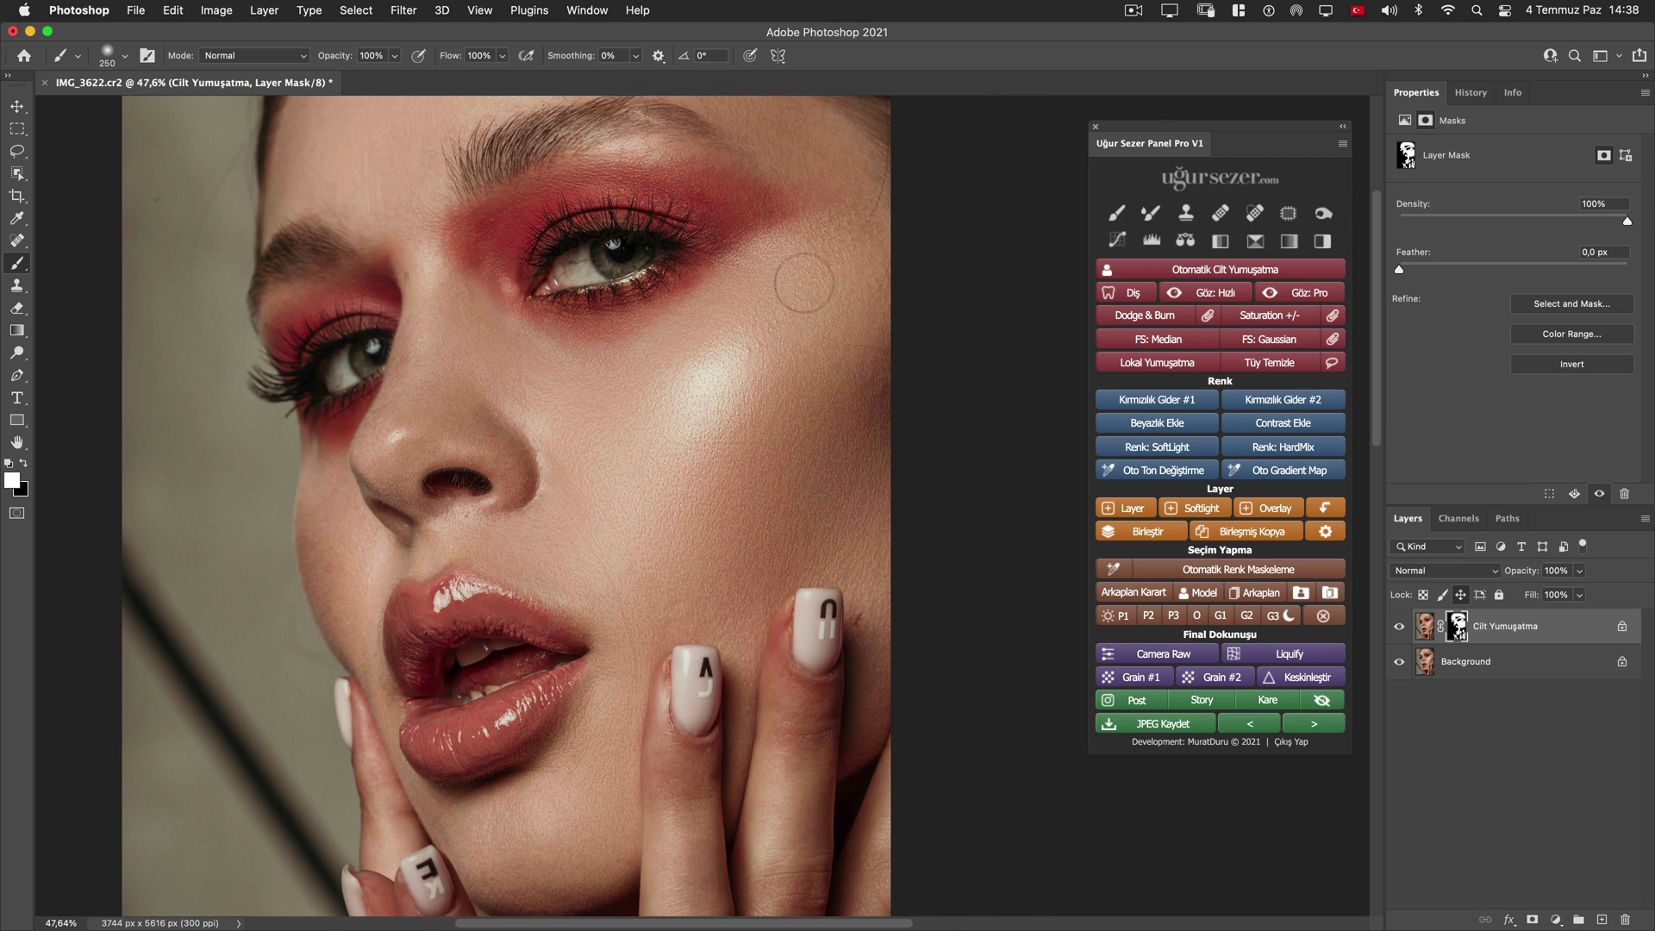
key("bracketright")
key("bracketright")
key("bracketright")
key("bracketleft")
key("bracketright")
key("bracketright")
Paint smoothing on the jaw beside the fingers and the back of the hand
left_click_drag(593, 834, 644, 688)
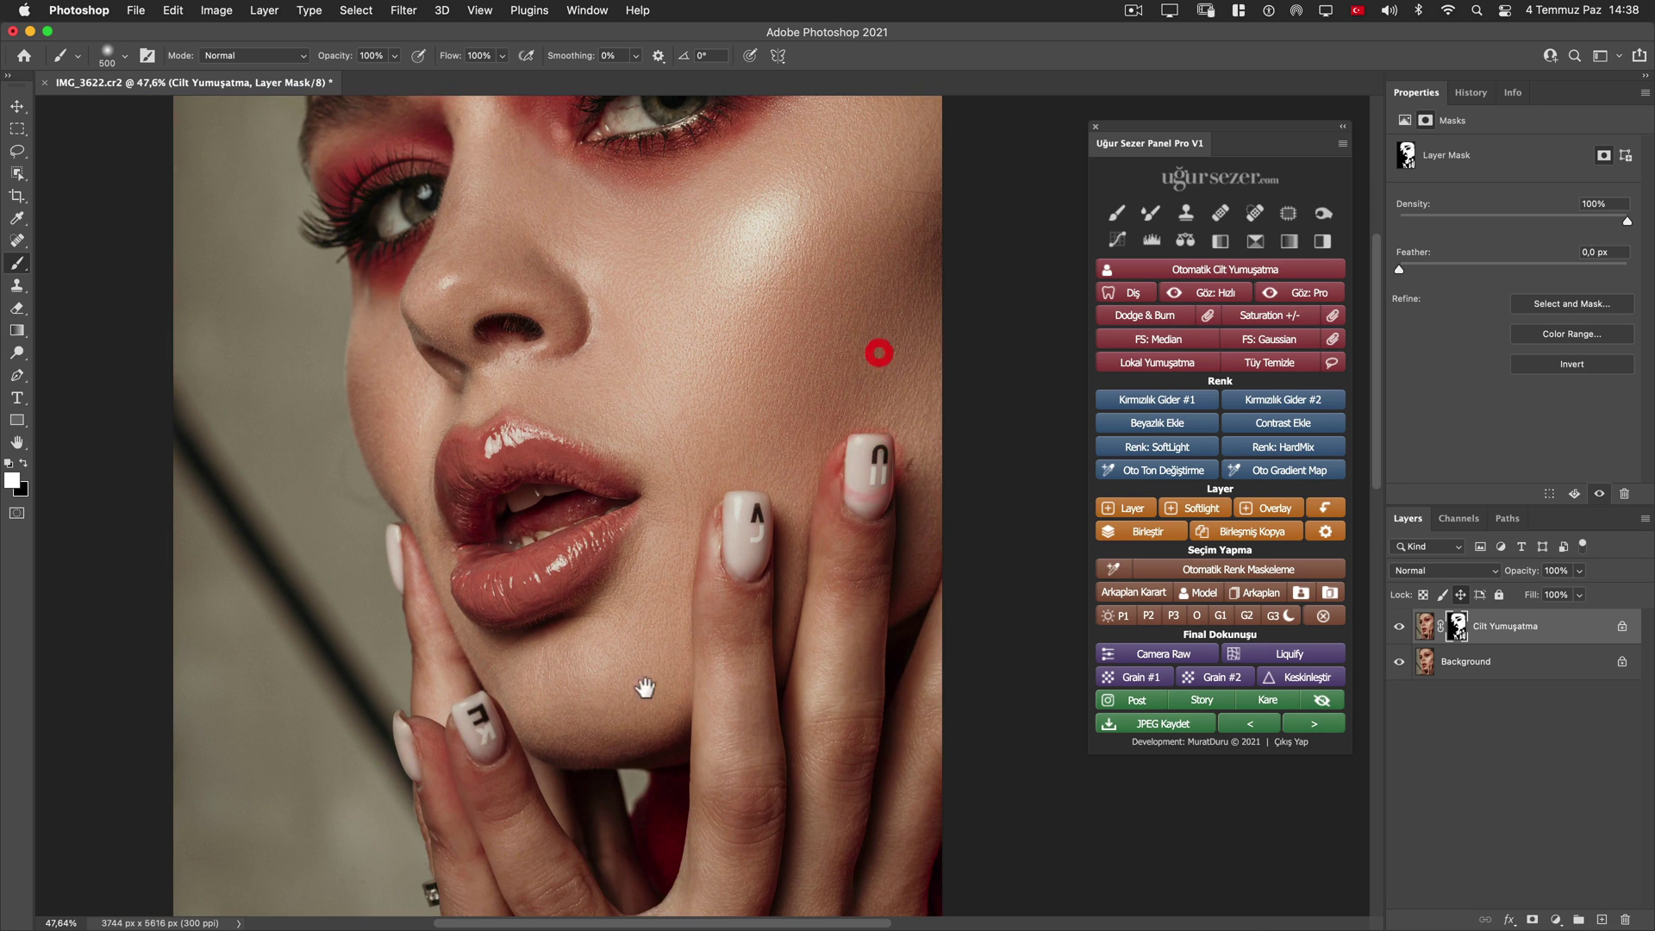
key("bracketleft")
left_click_drag(767, 900, 772, 724)
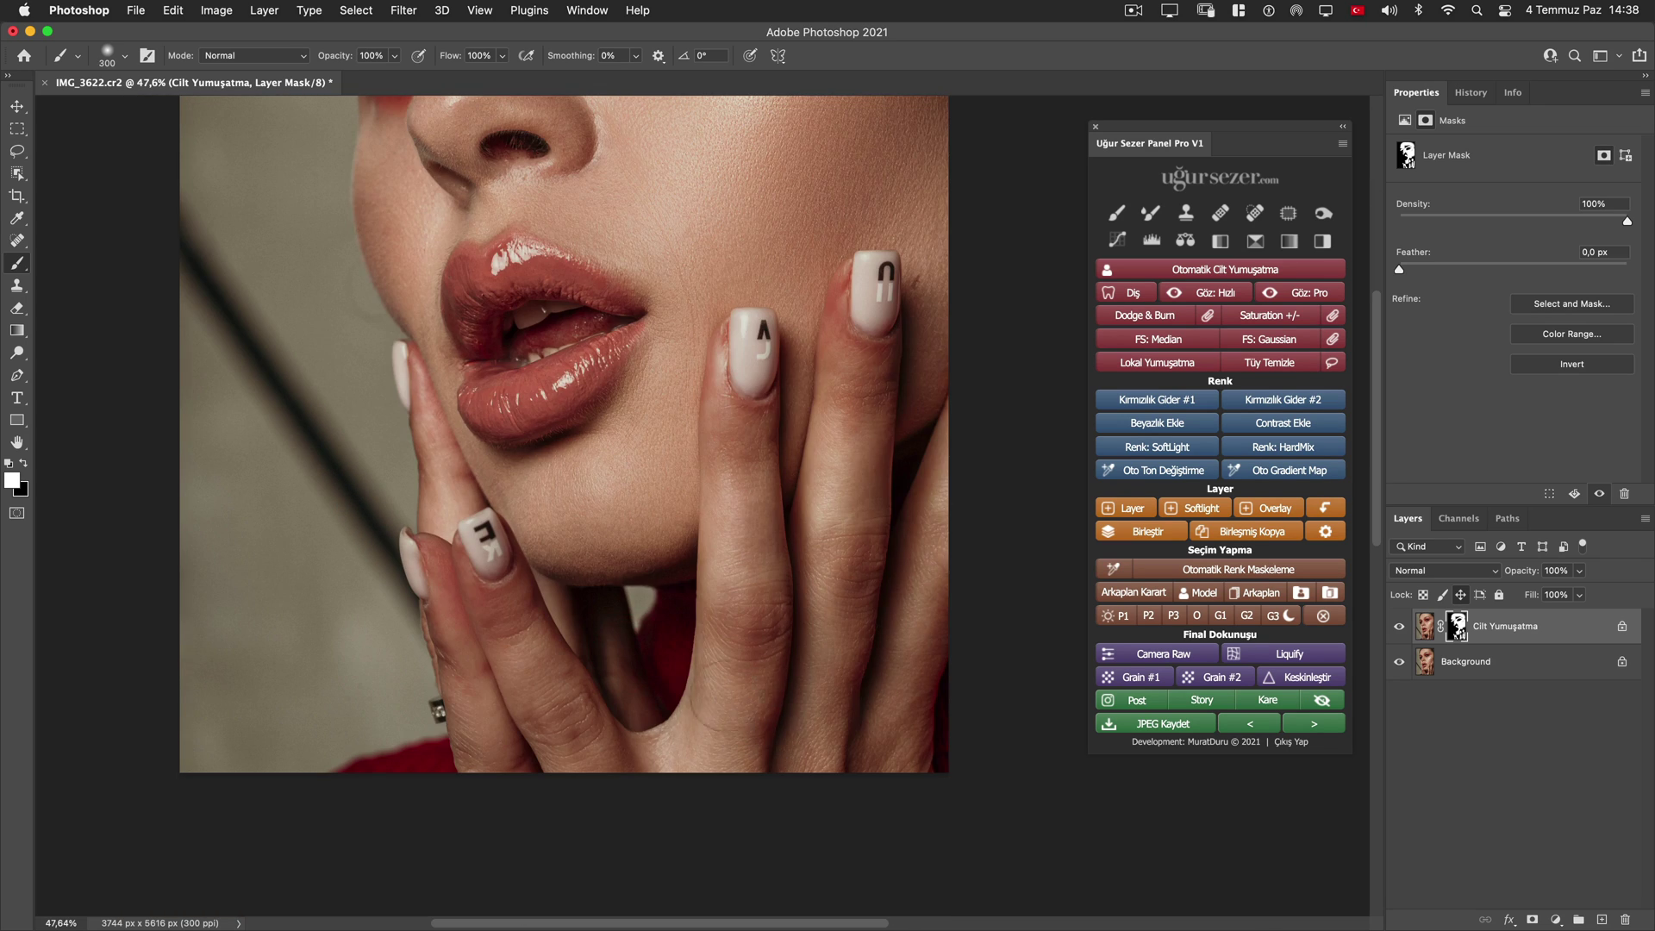
key("bracketleft")
key("bracketleft")
key("bracketright")
key("bracketright")
left_click(851, 439)
left_click(873, 738)
Paint the chin, the skin below the lips and the lip edge with a smaller brush
key("bracketleft")
left_click(499, 628)
scroll(499, 628, "up", 5)
left_click(598, 739)
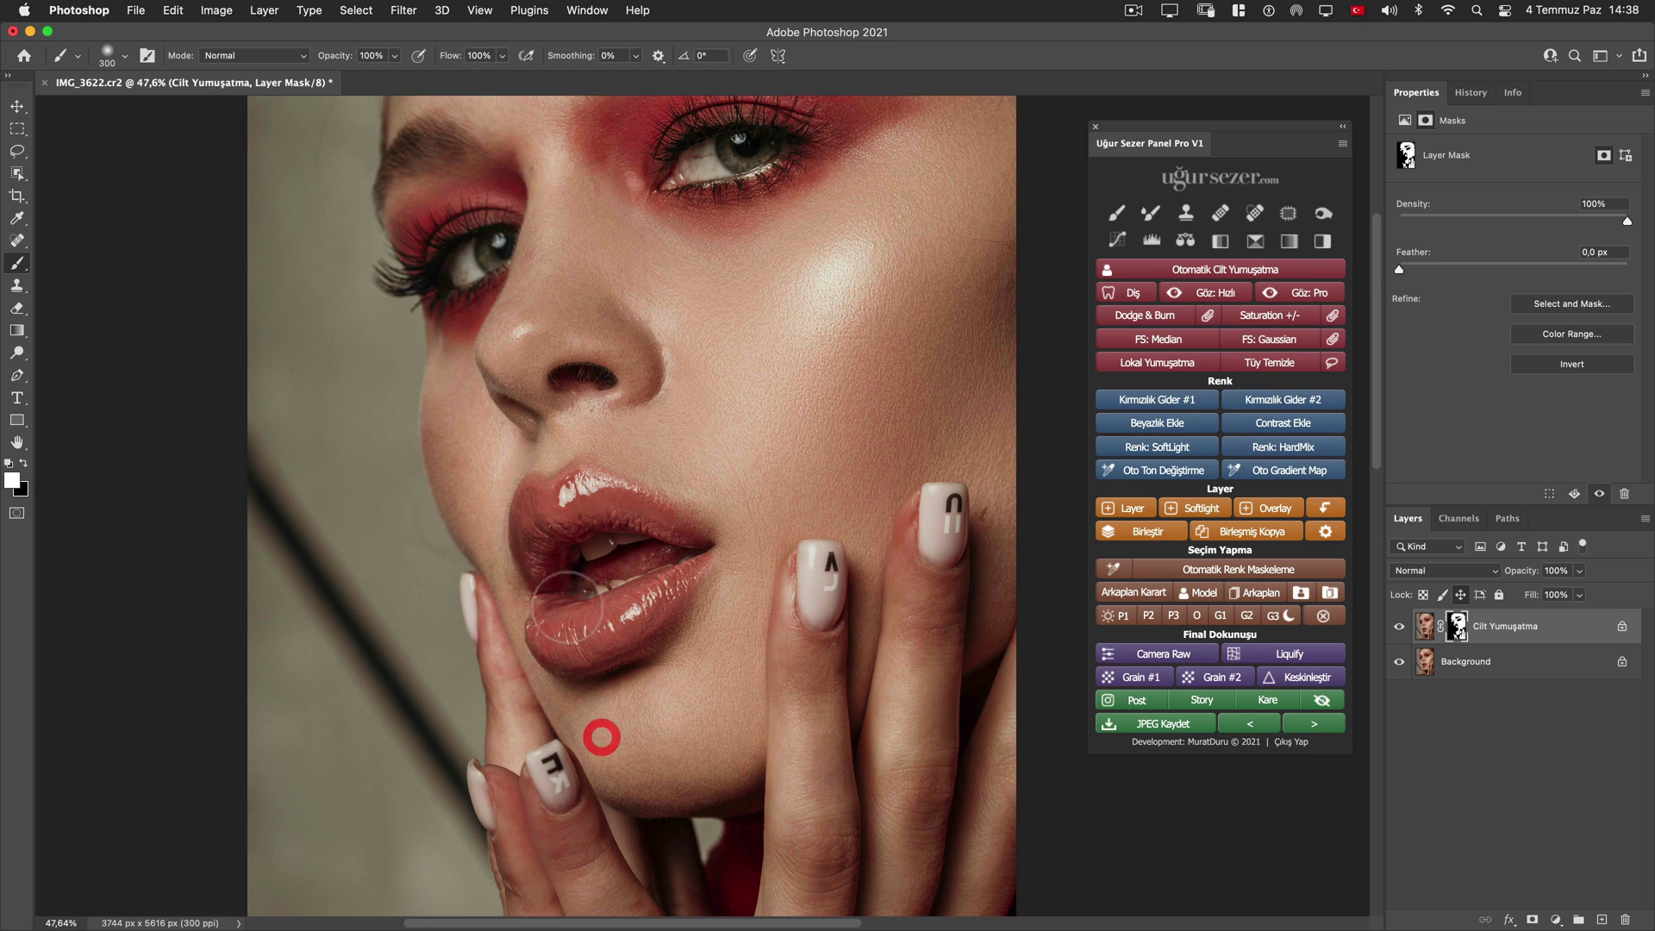
key("bracketleft")
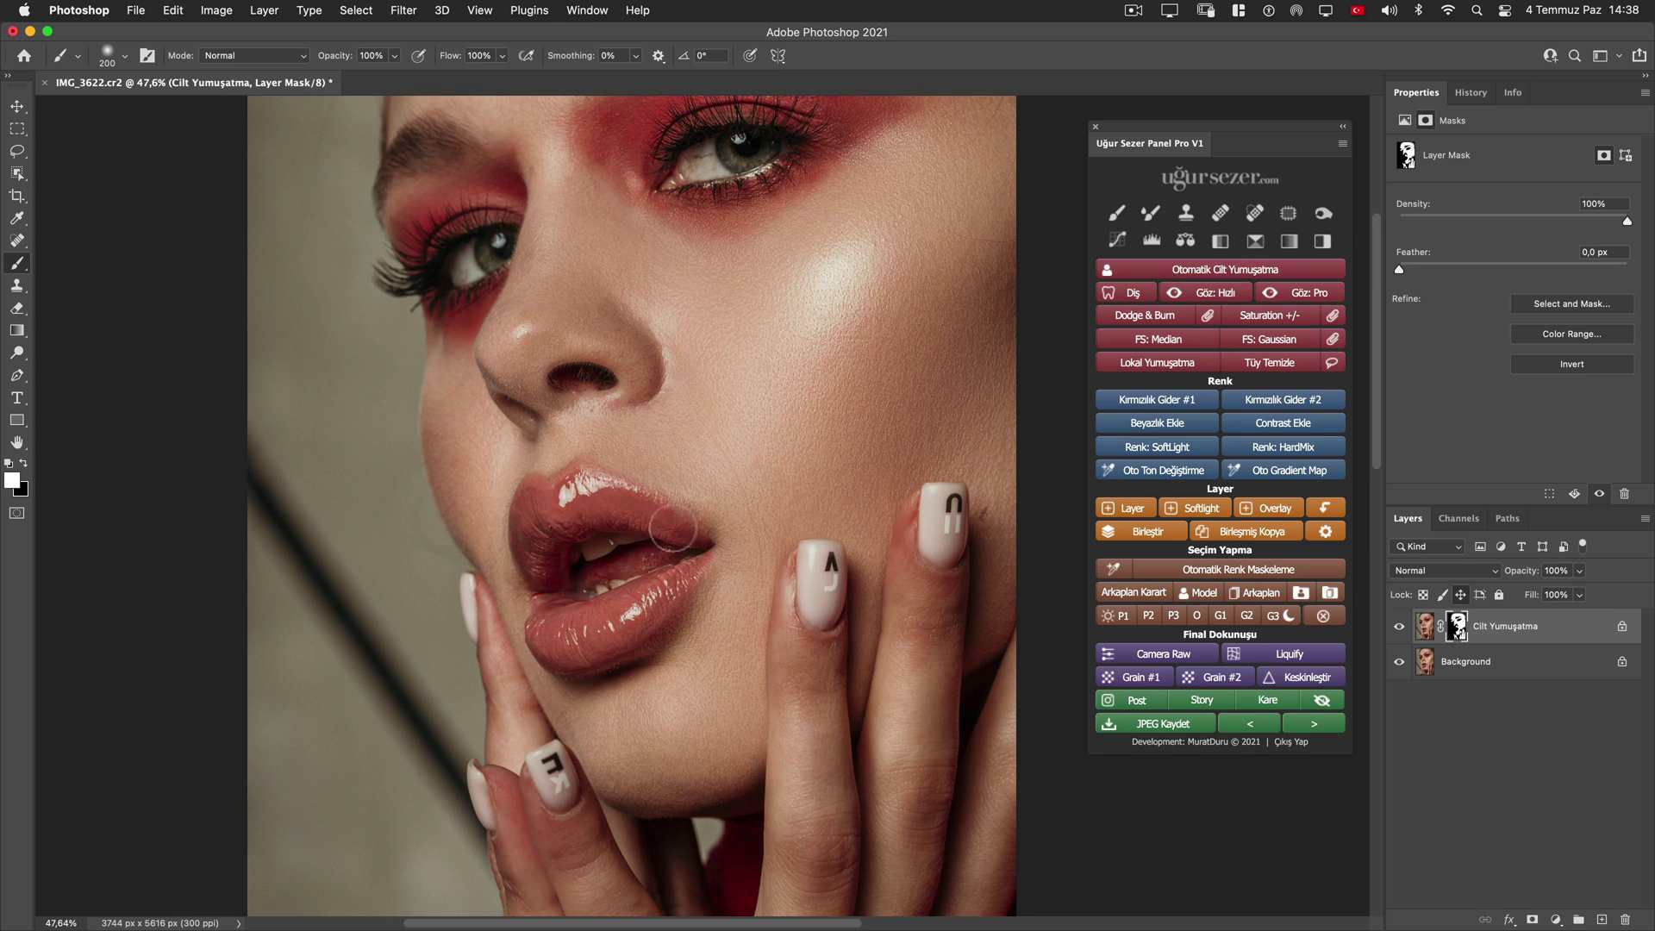
key("bracketleft")
key("bracketleft")
left_click(572, 638)
Smooth the skin above the eyeshadow, under the eye and on the cheek, then hide the layer
scroll(546, 517, "up", 5)
key("bracketright")
key("bracketright")
left_click_drag(738, 277, 827, 276)
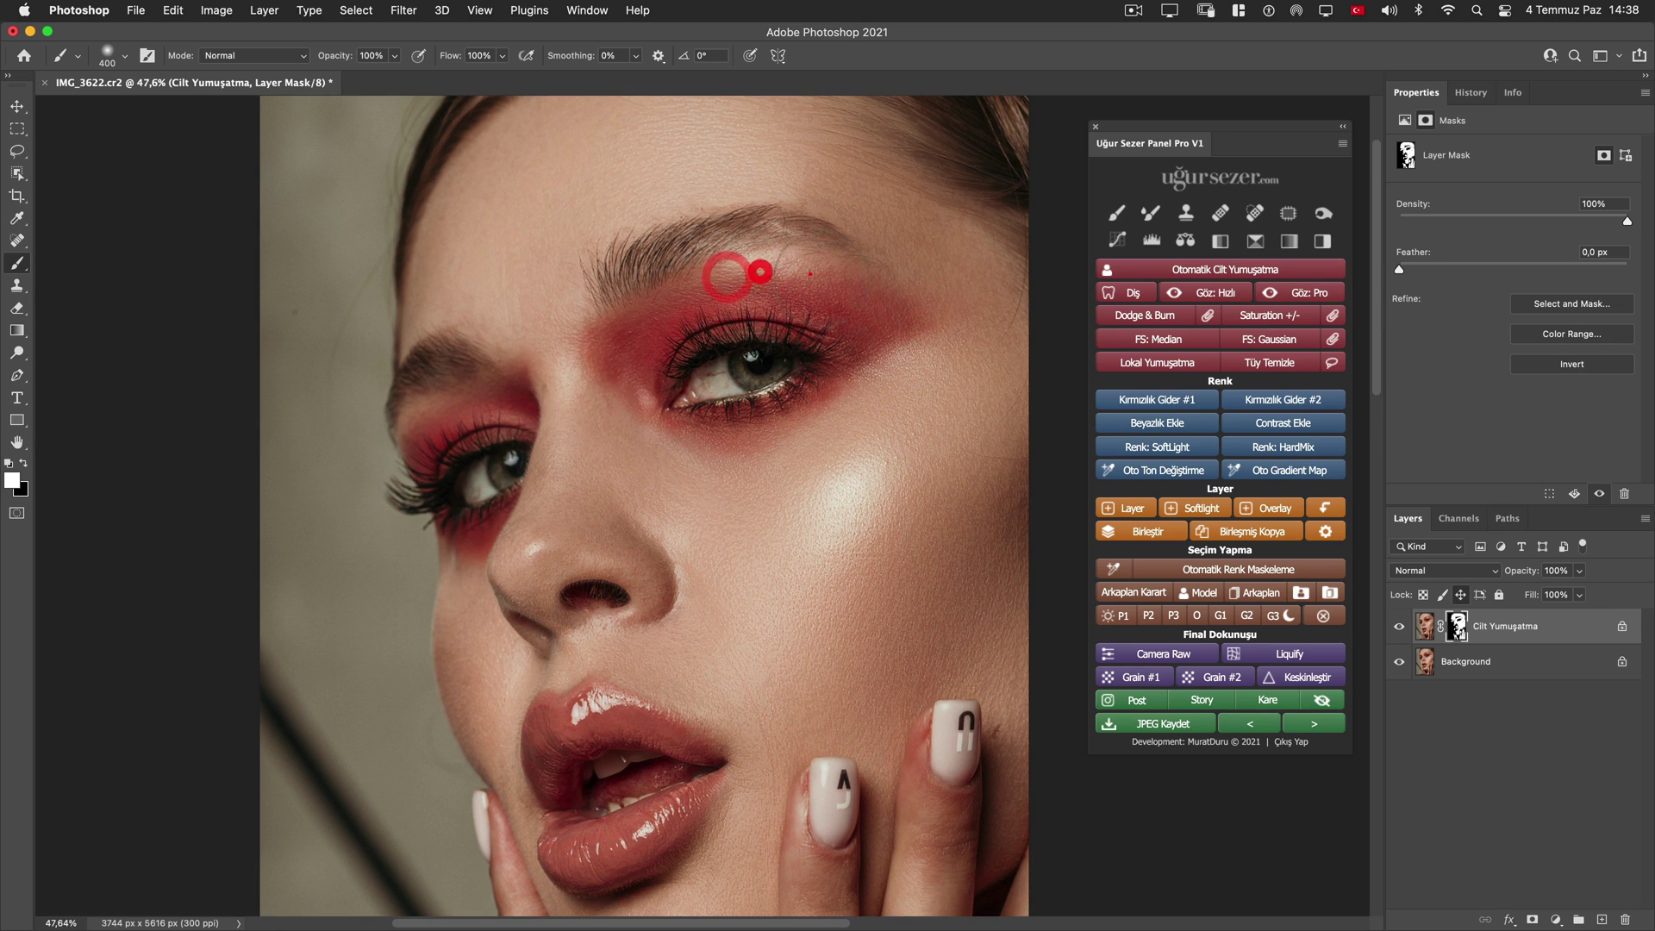
left_click(422, 435)
scroll(636, 517, "down", 2)
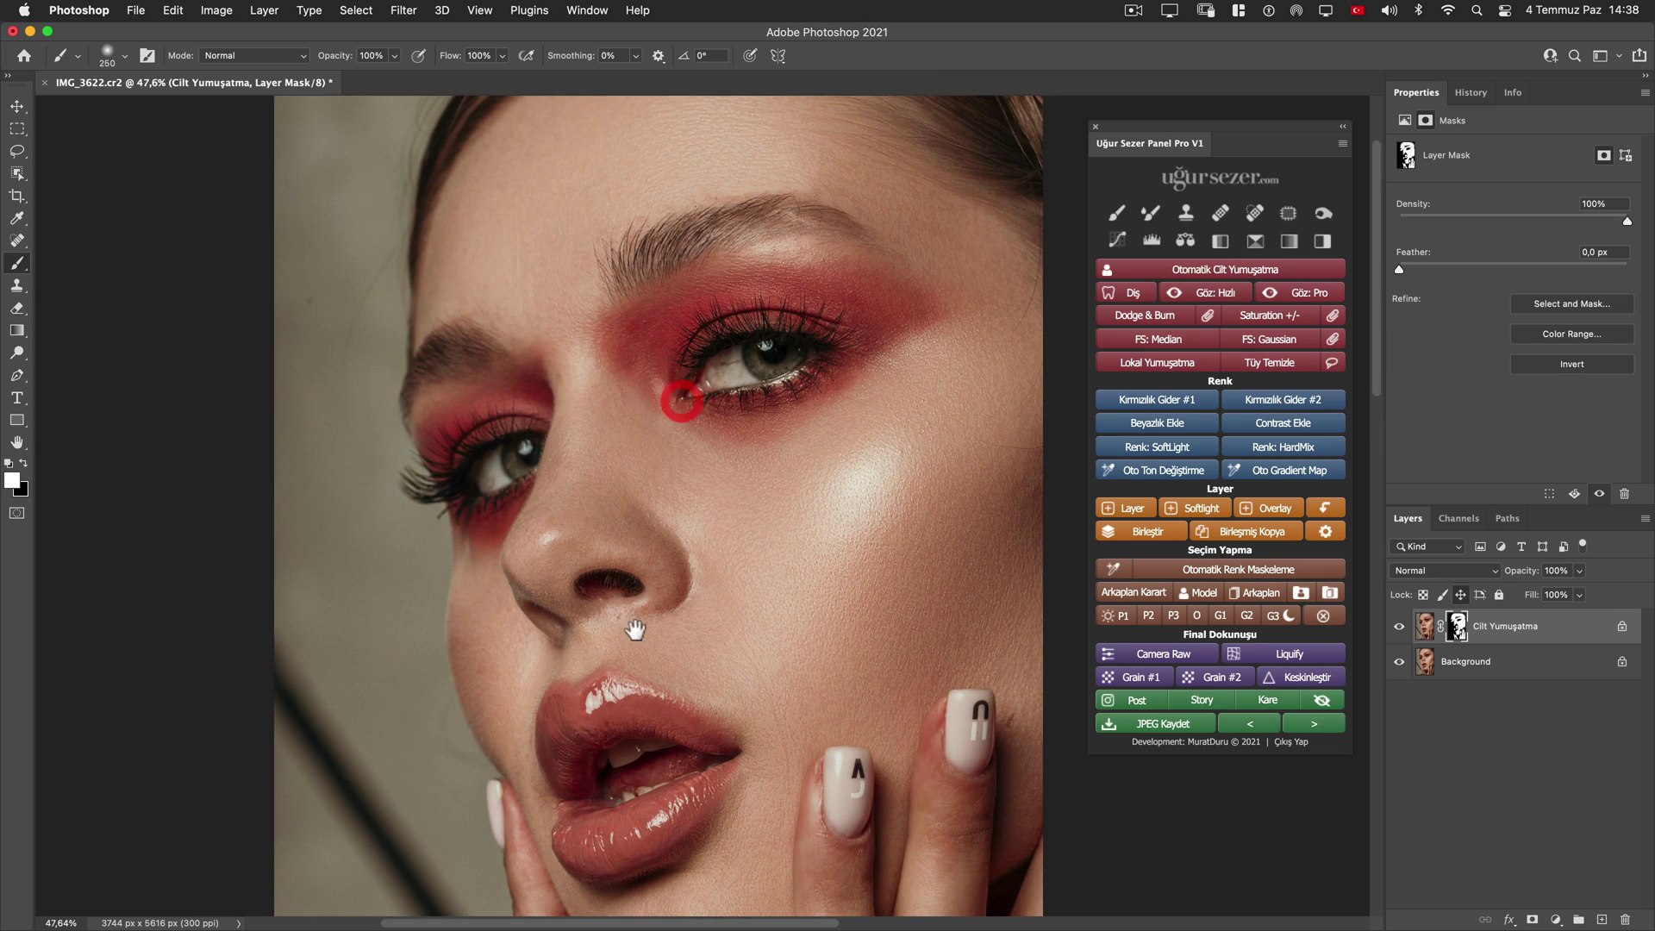
key("bracketleft")
left_click(505, 687)
key("bracketright")
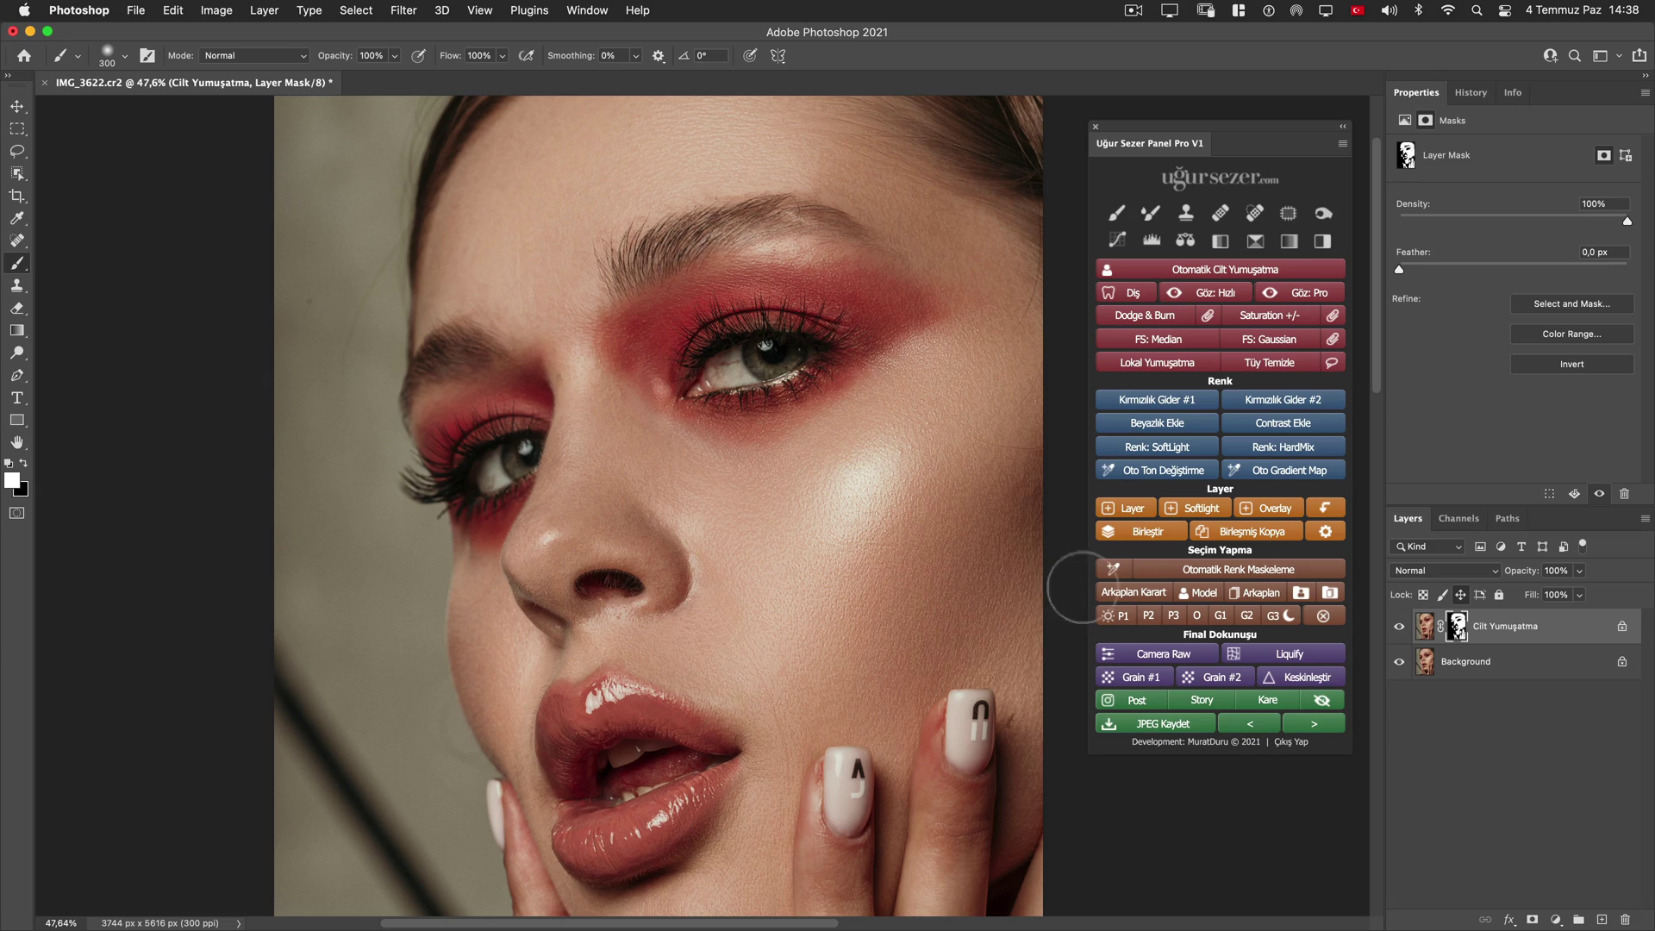
left_click(1400, 627)
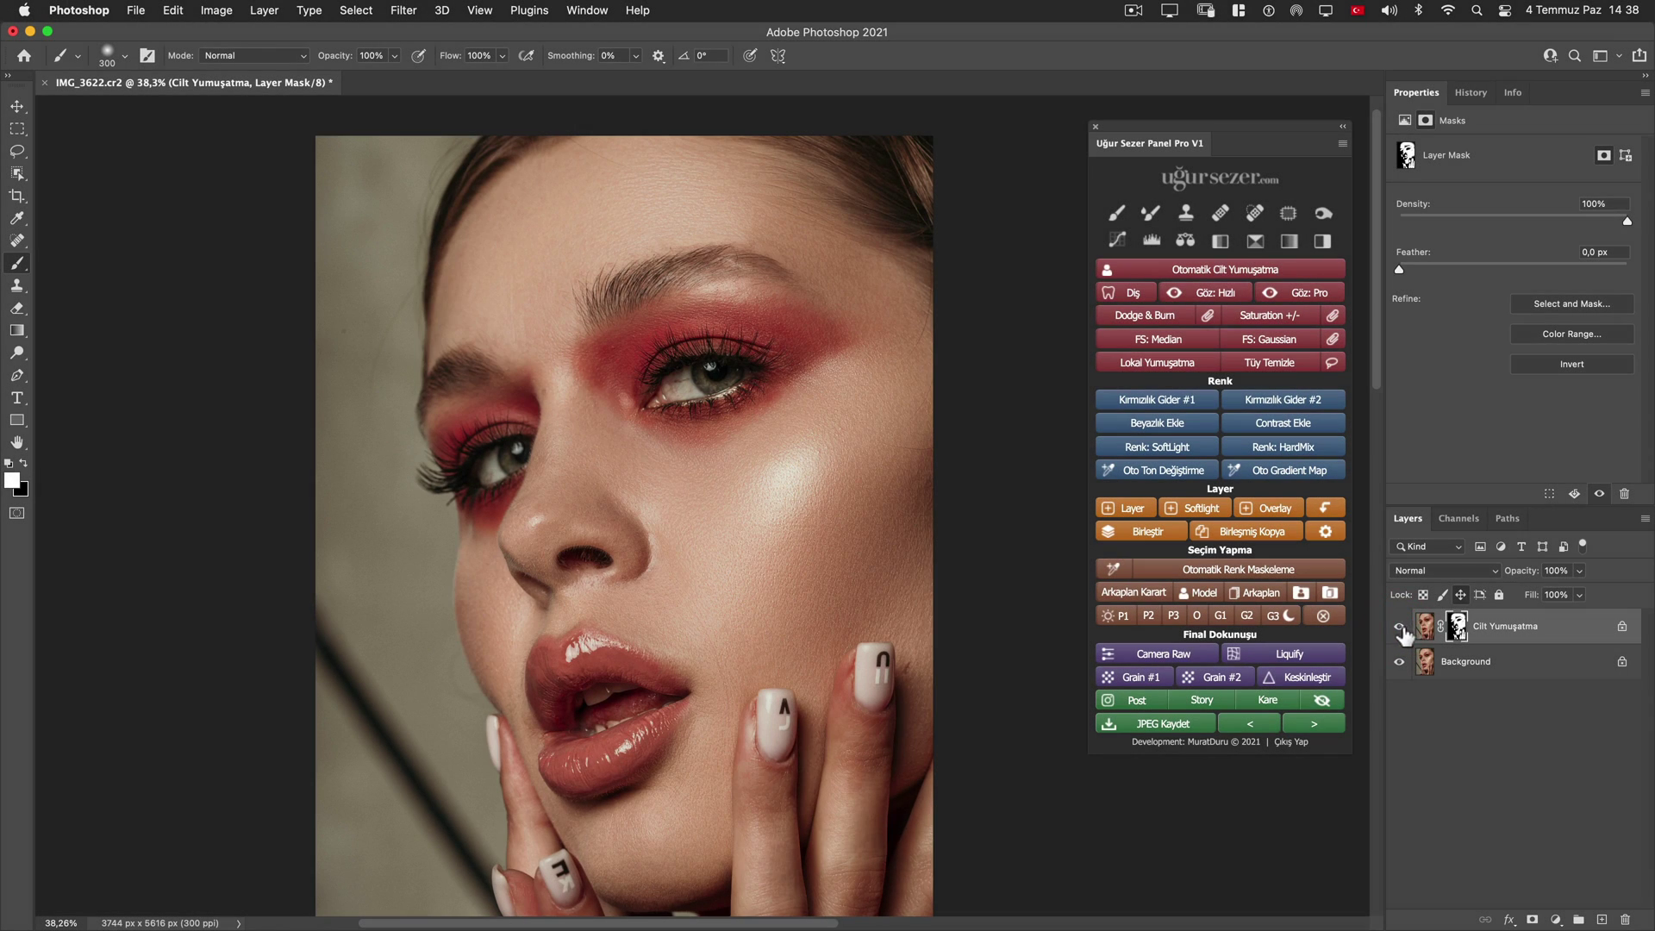
Toggle the smoothing layer off and on, then lower its opacity to 73%
left_click(1401, 627)
left_click(1399, 629)
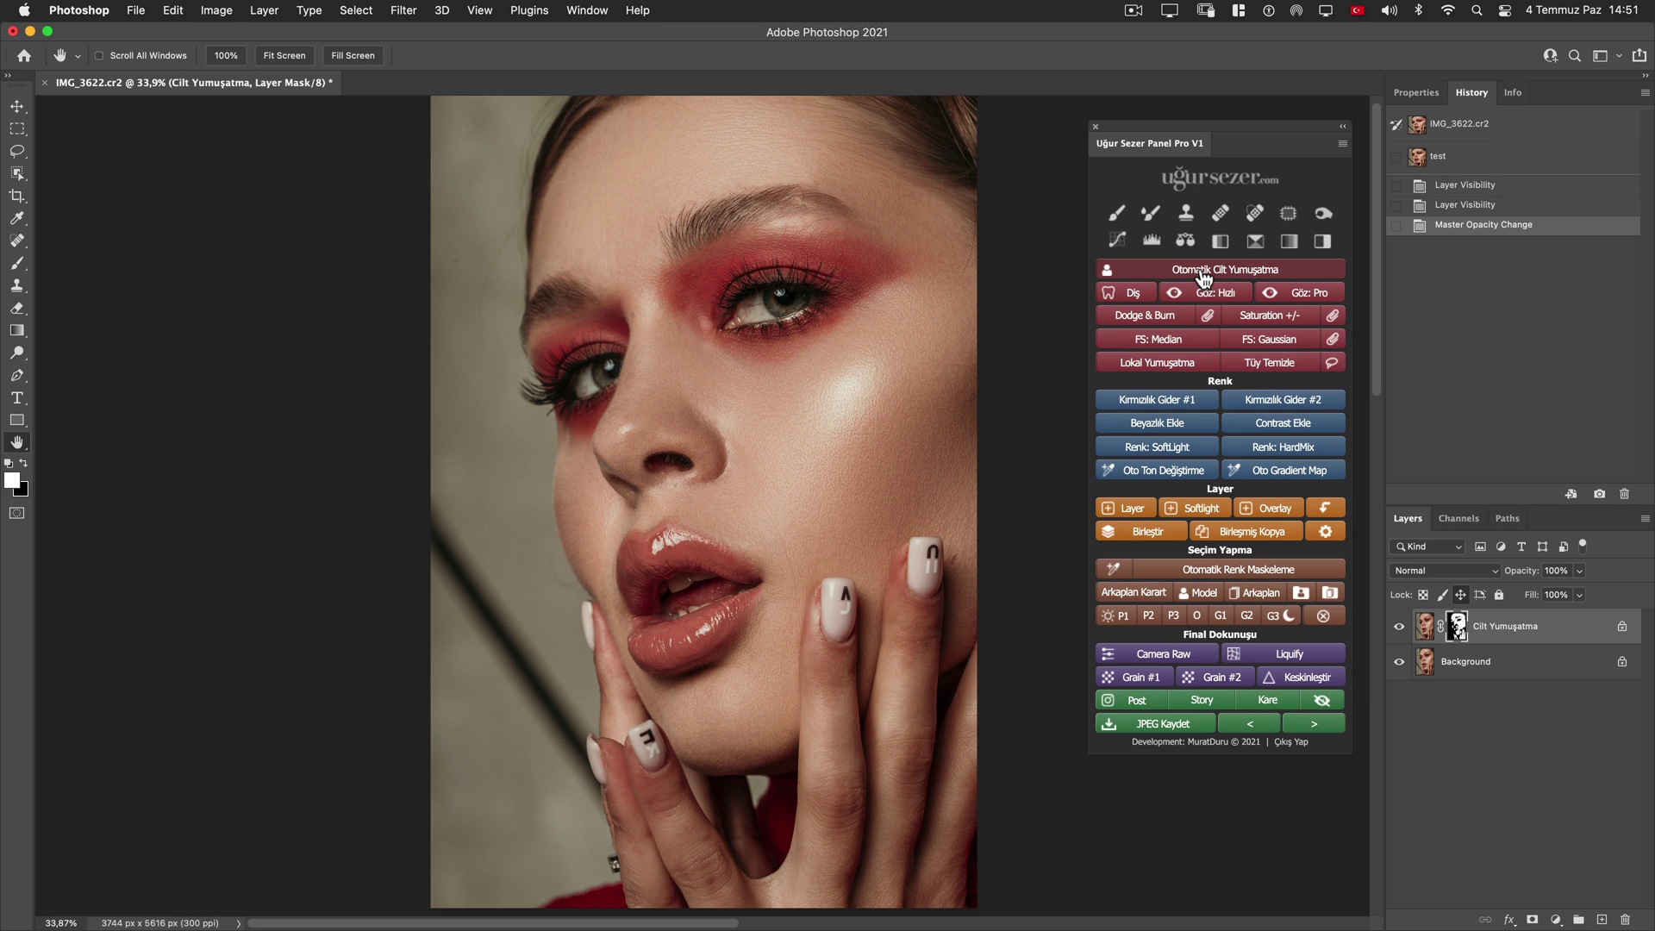
left_click(935, 497)
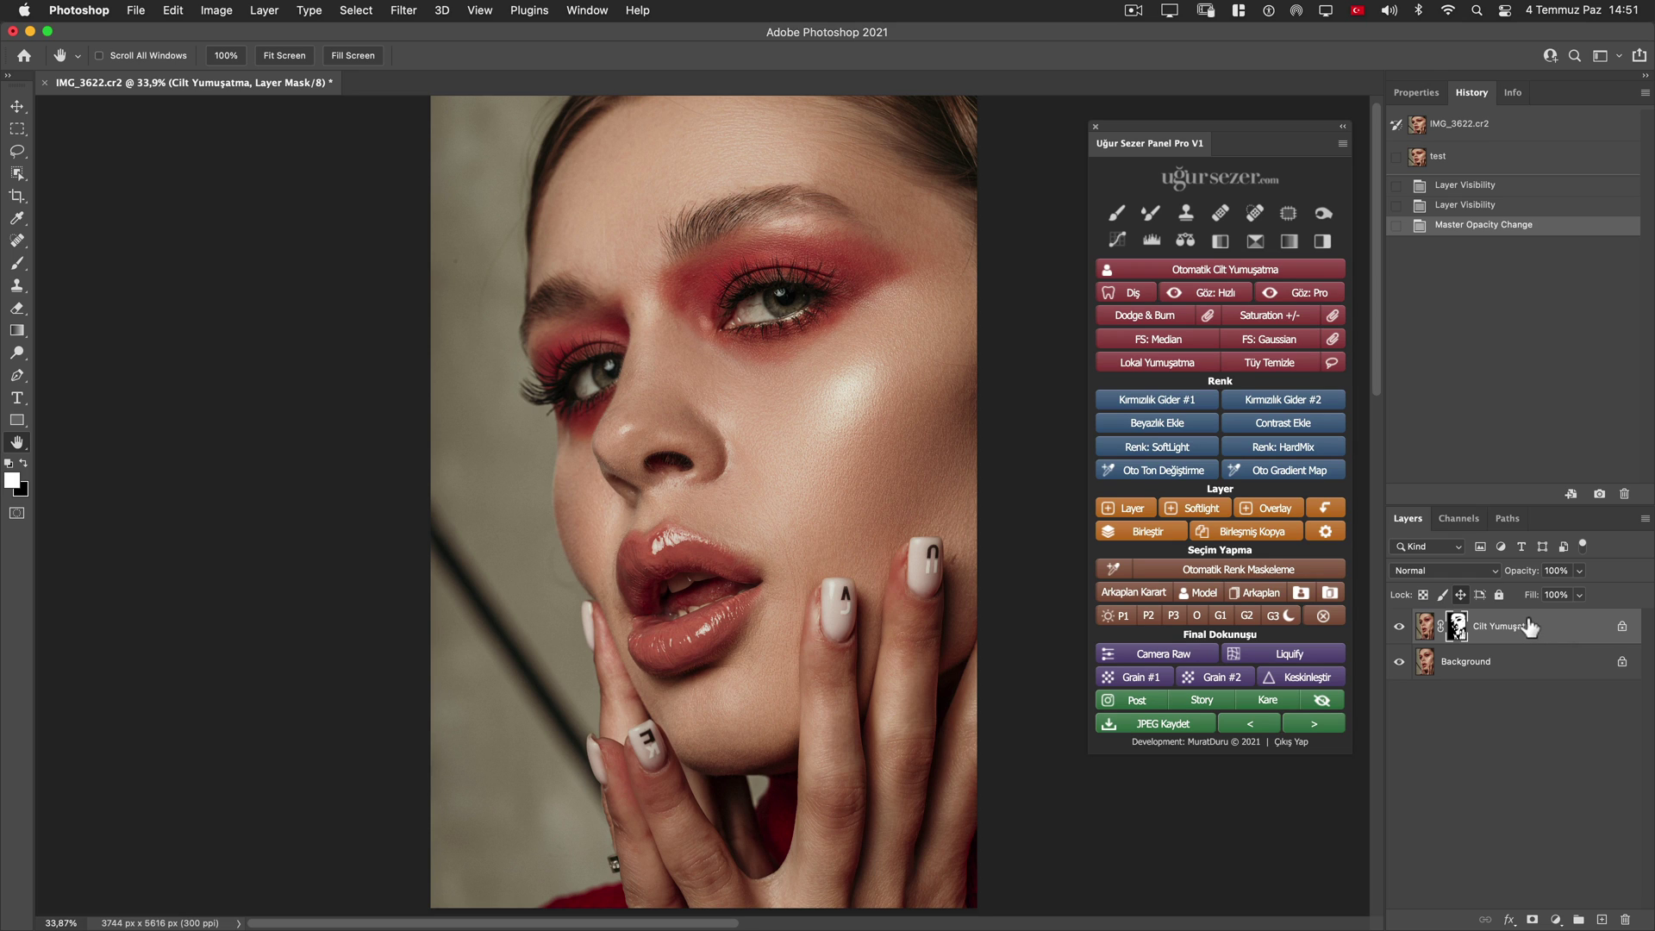
left_click_drag(1520, 578, 1498, 582)
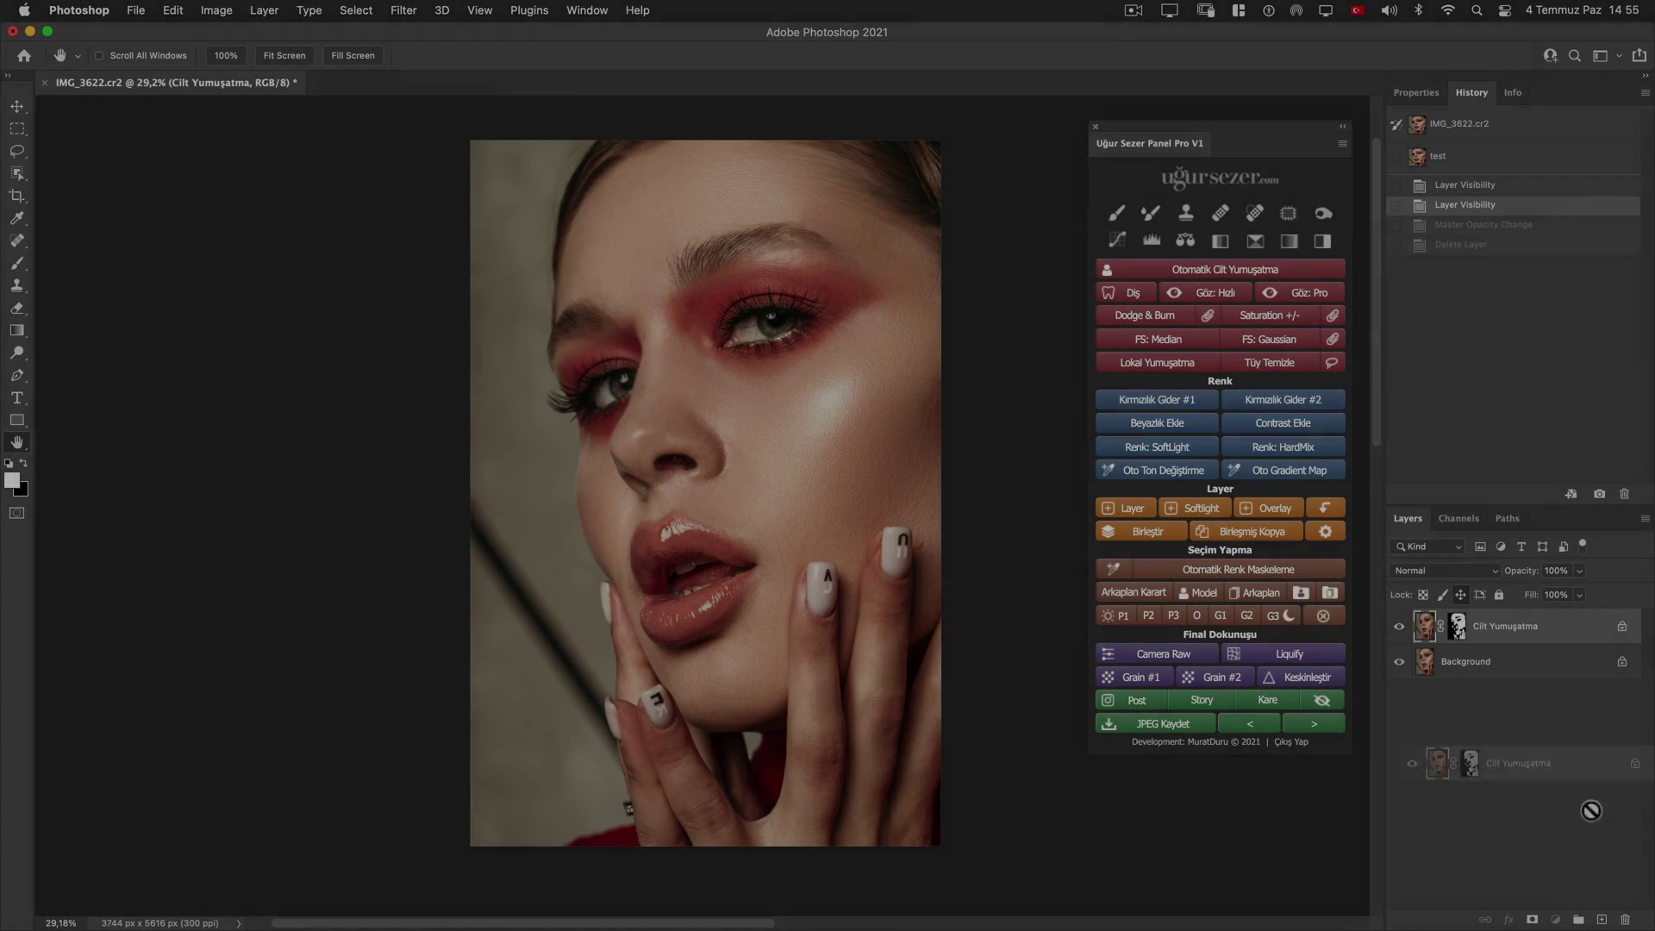
Delete the layer and rerun automatic smoothing with a large face ellipse, inverting the mask
left_click_drag(1591, 811, 1625, 915)
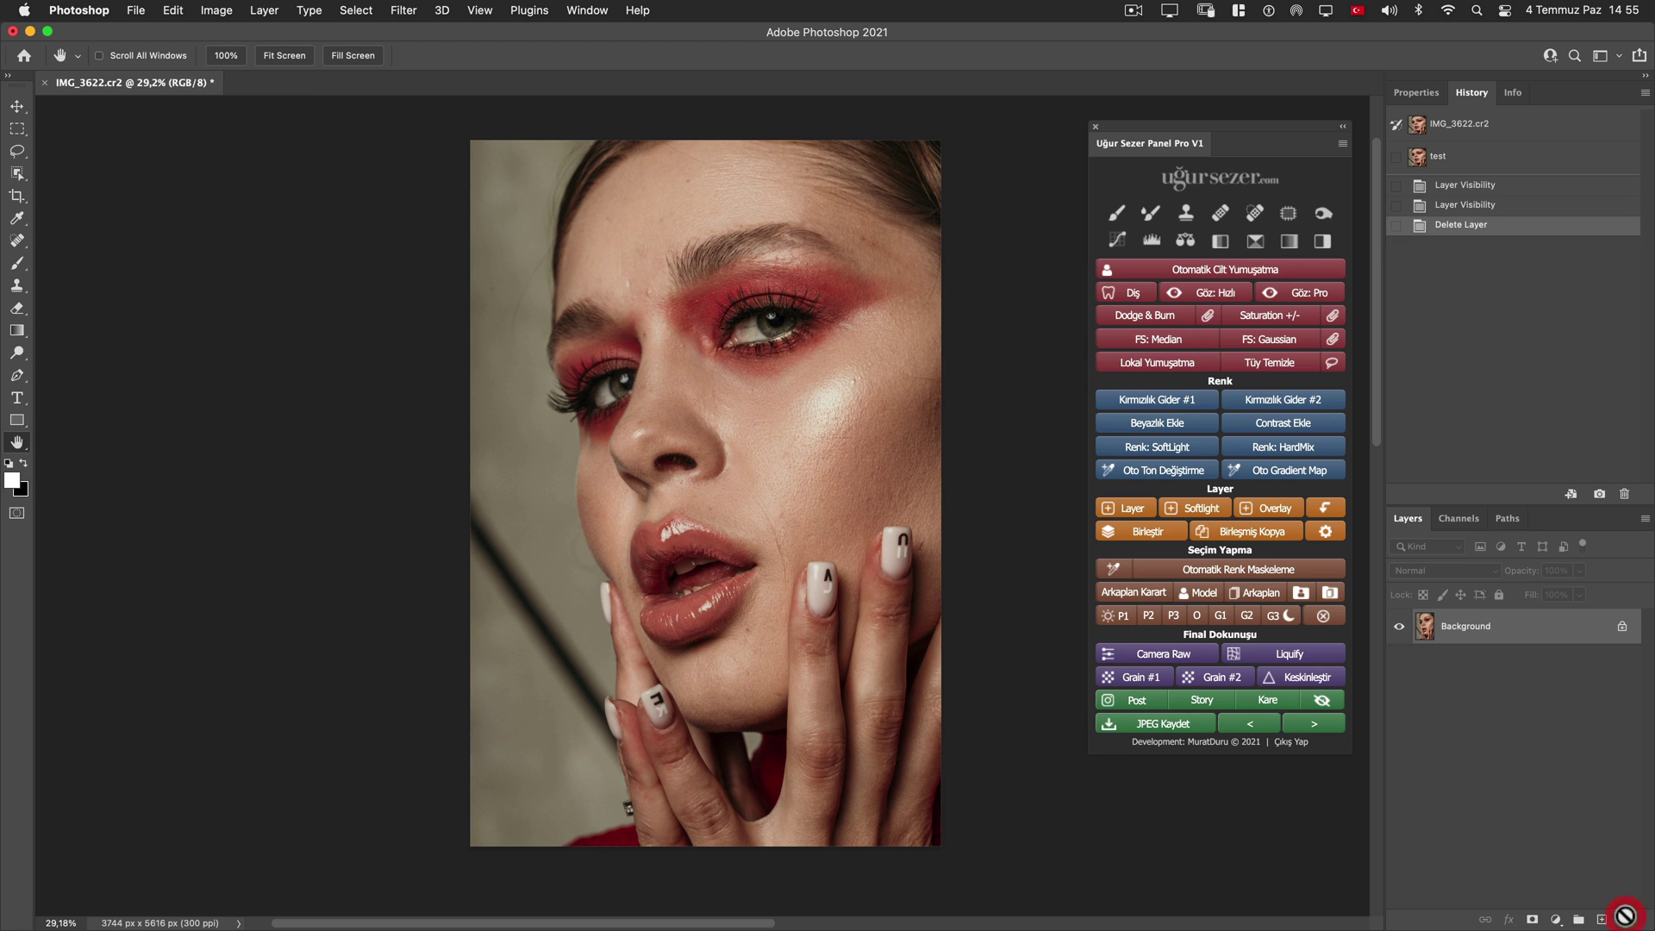
left_click(1250, 271)
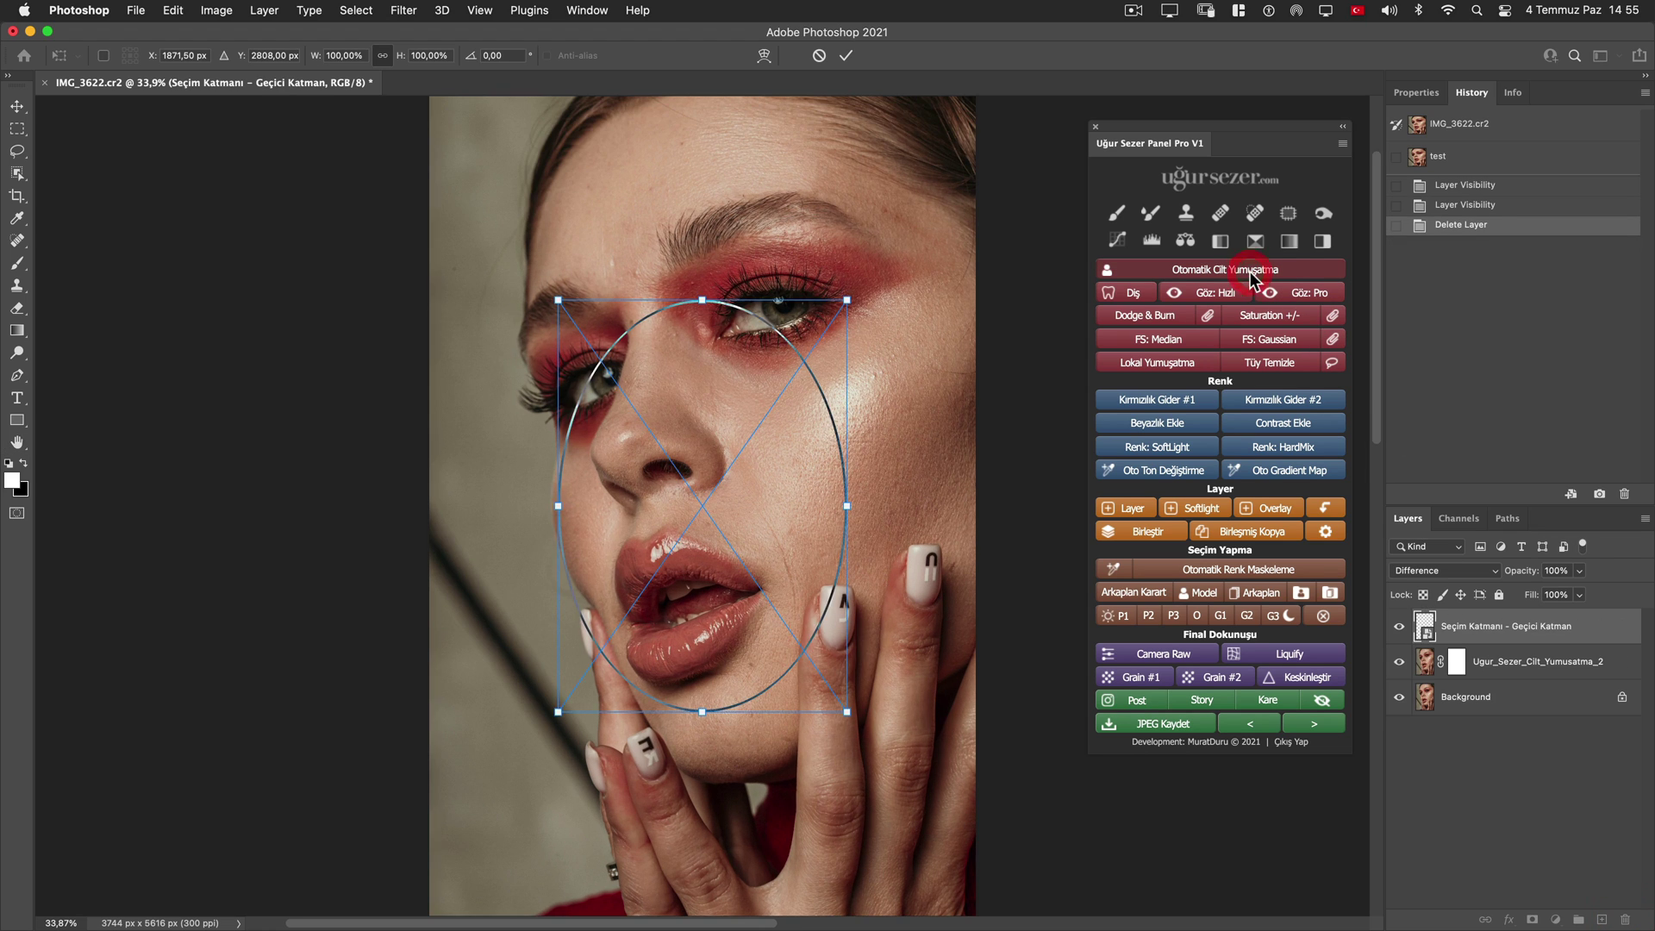
left_click_drag(826, 527, 887, 517)
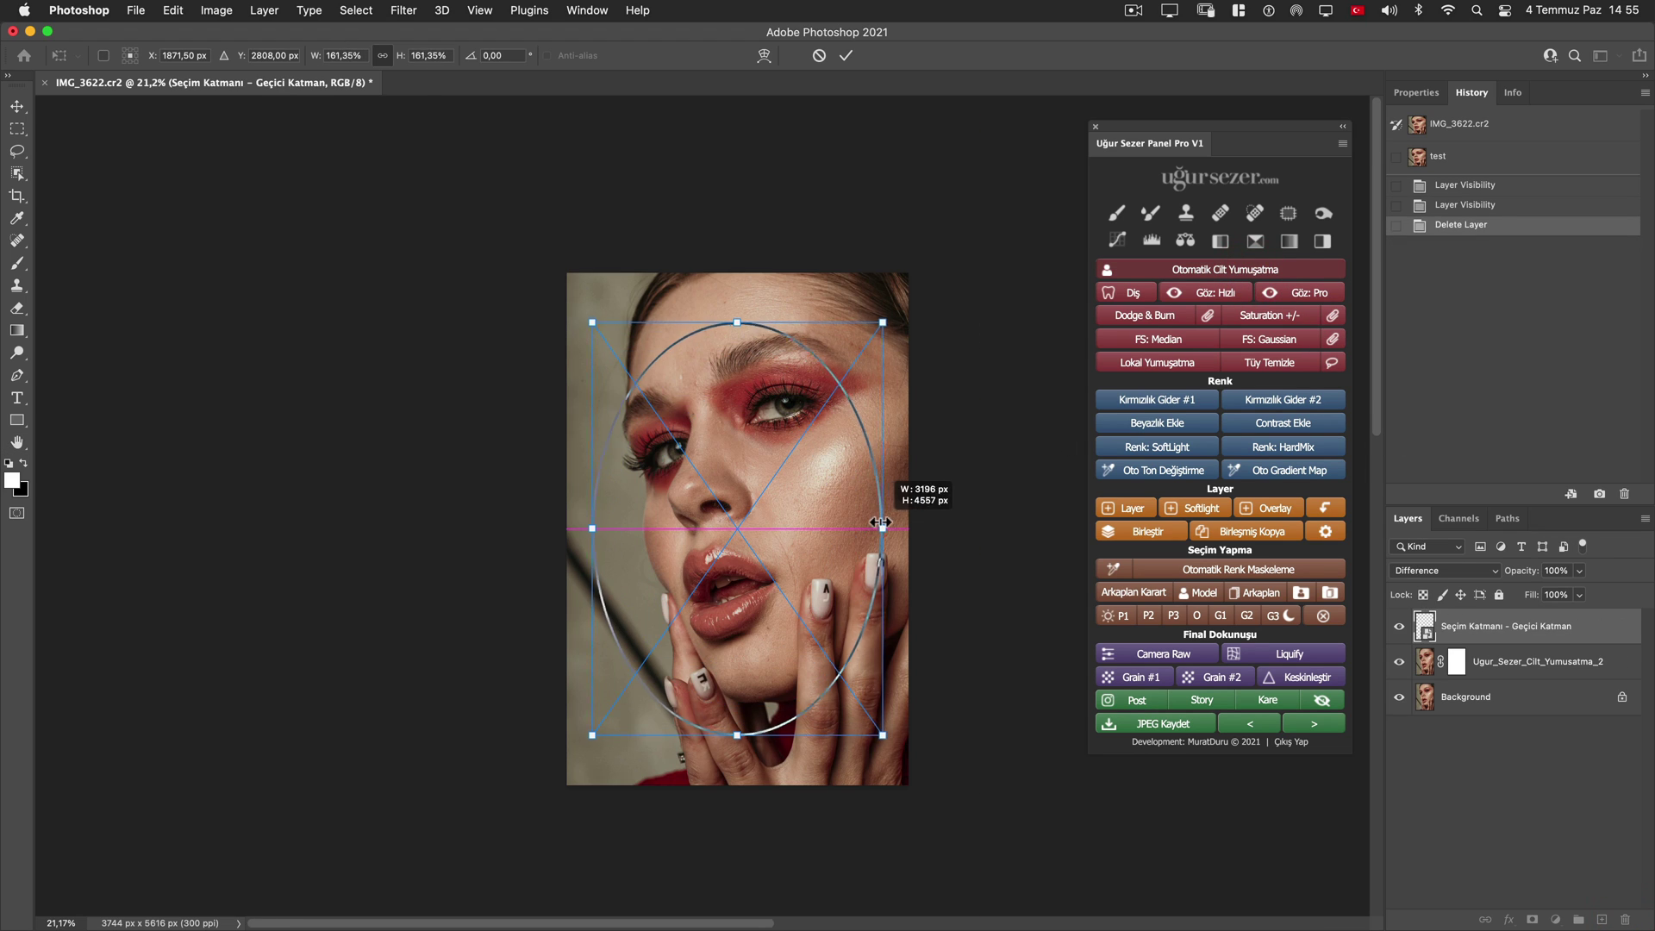
left_click_drag(806, 572, 841, 508)
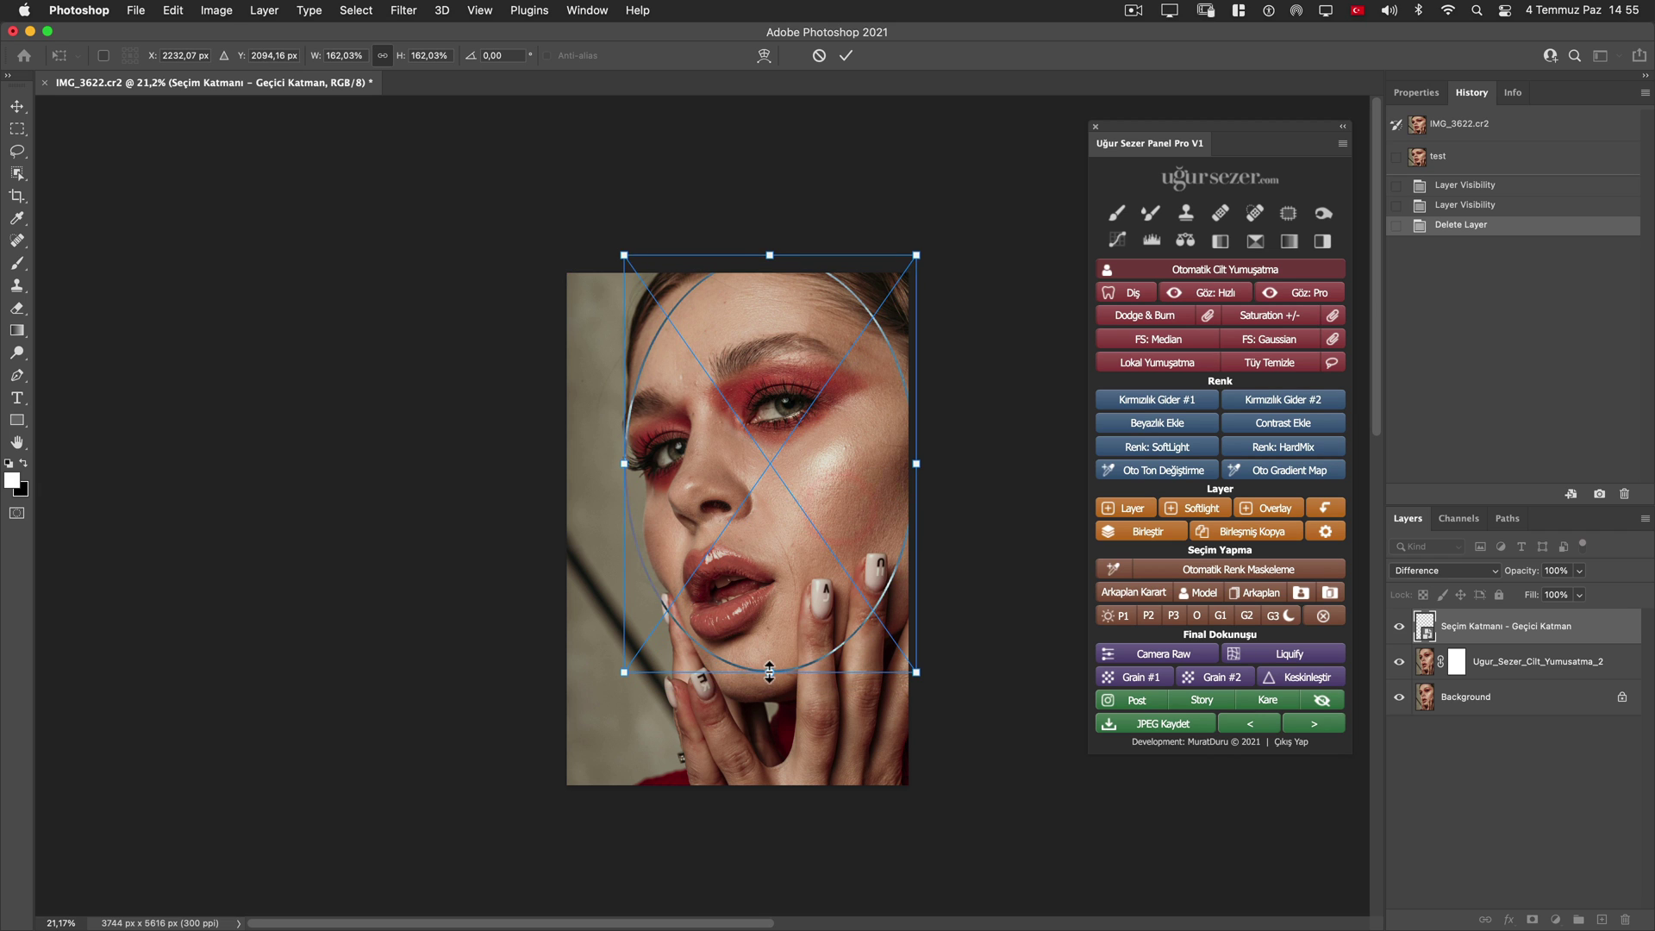
left_click_drag(770, 672, 767, 709)
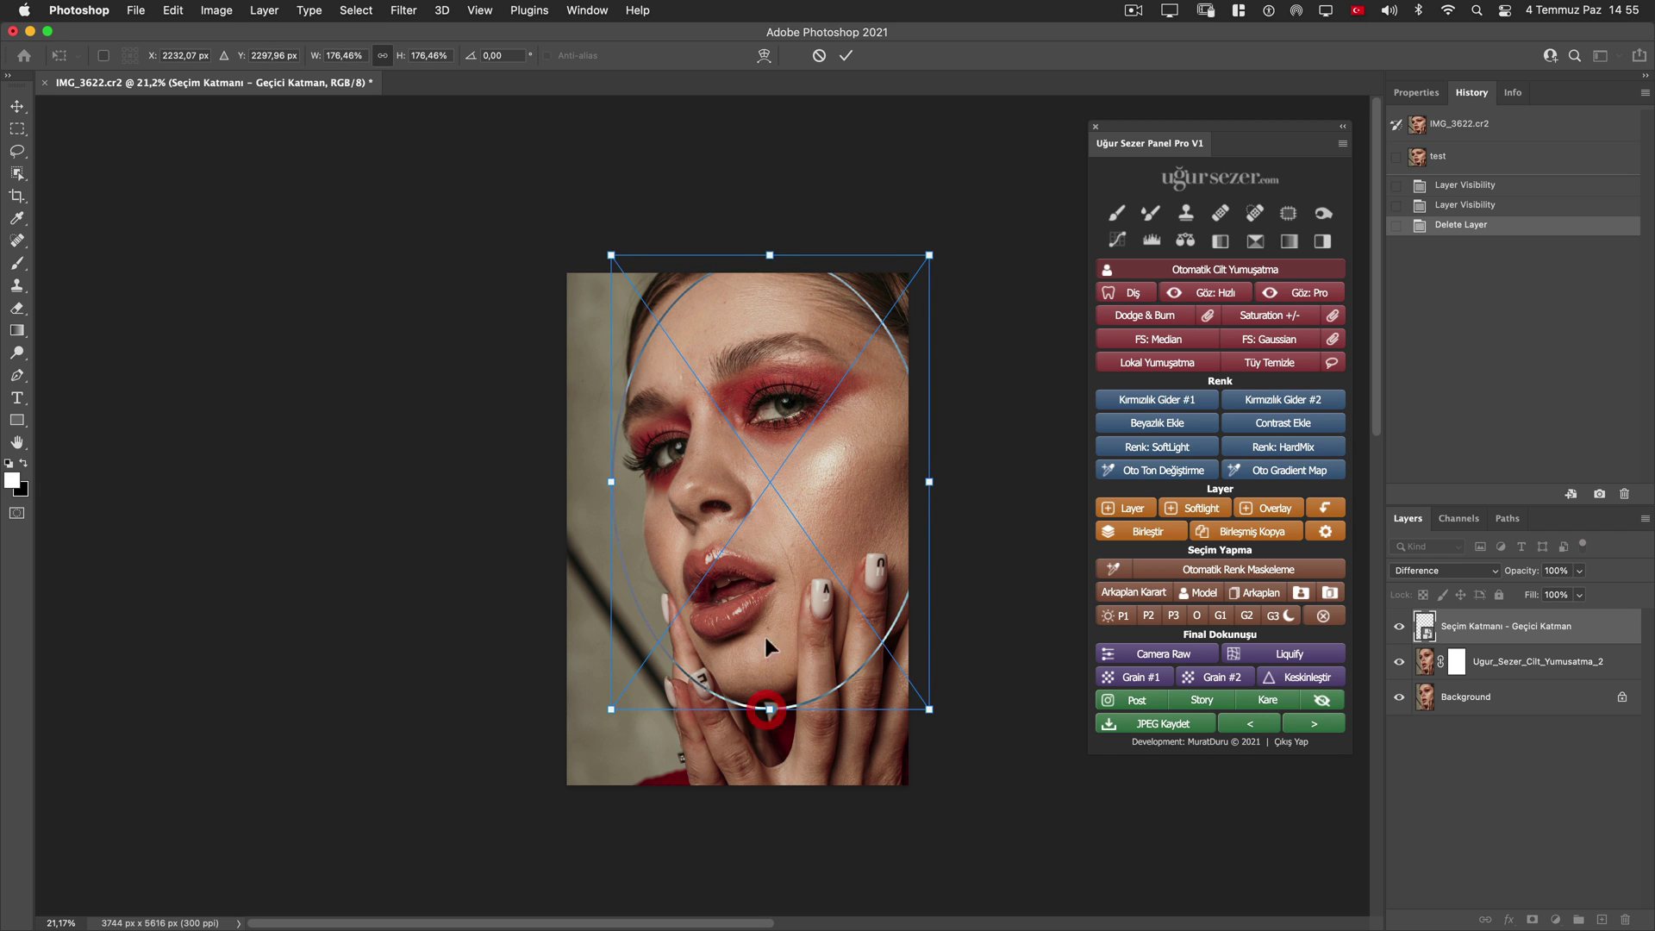
double_click(800, 499)
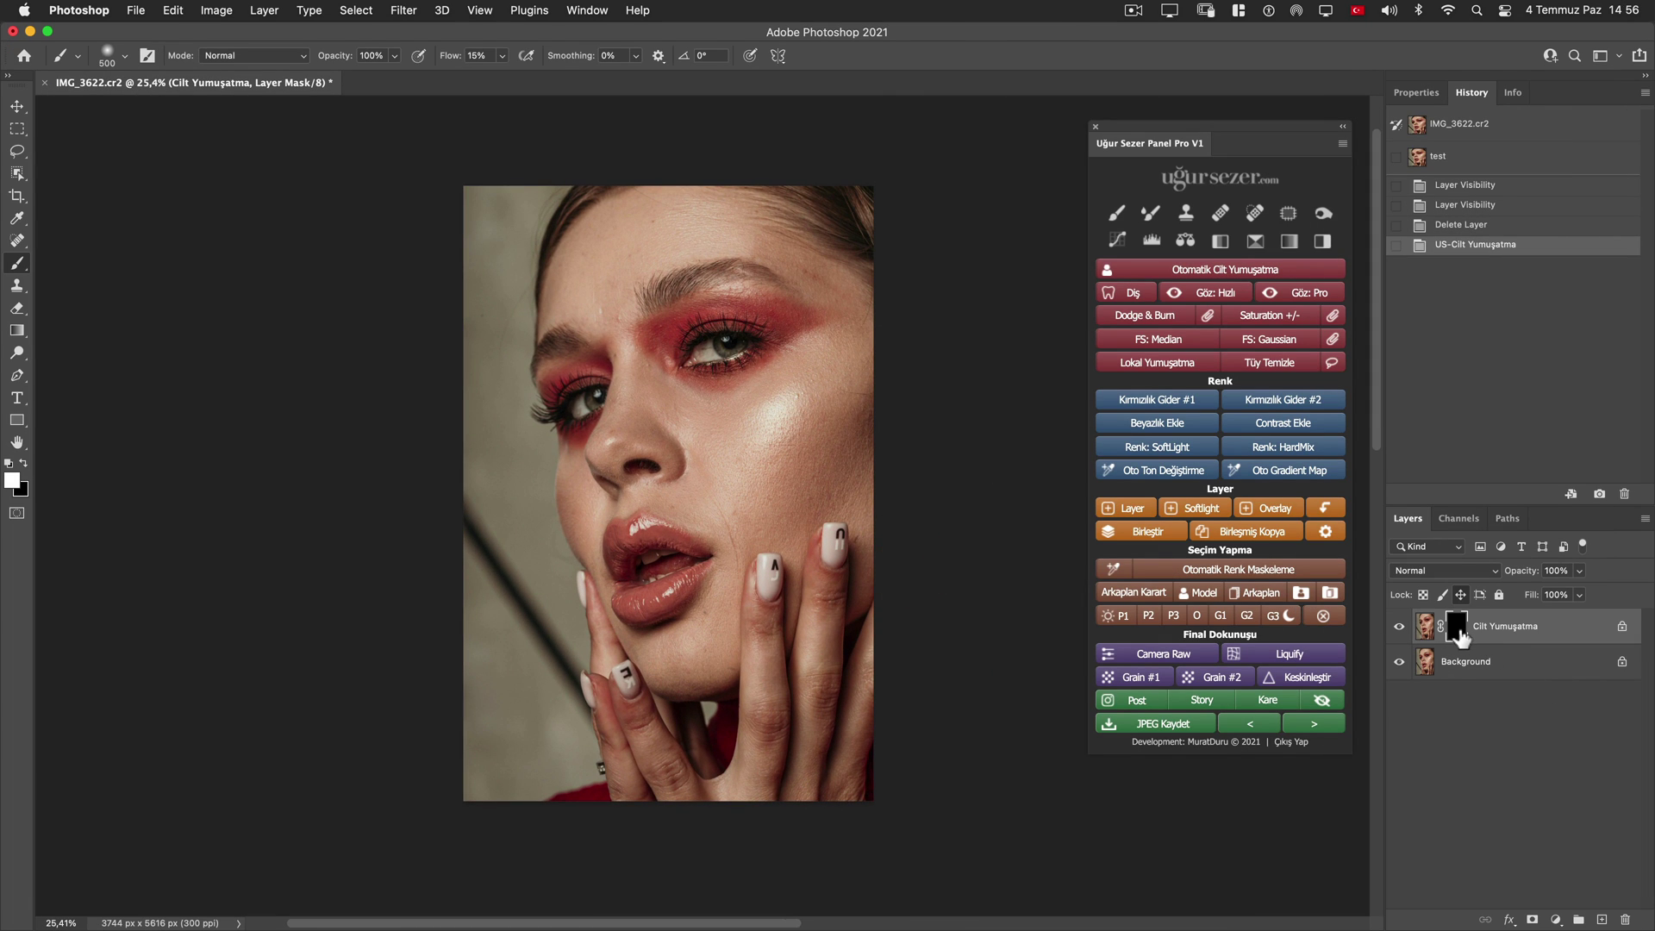
key("ctrl+i")
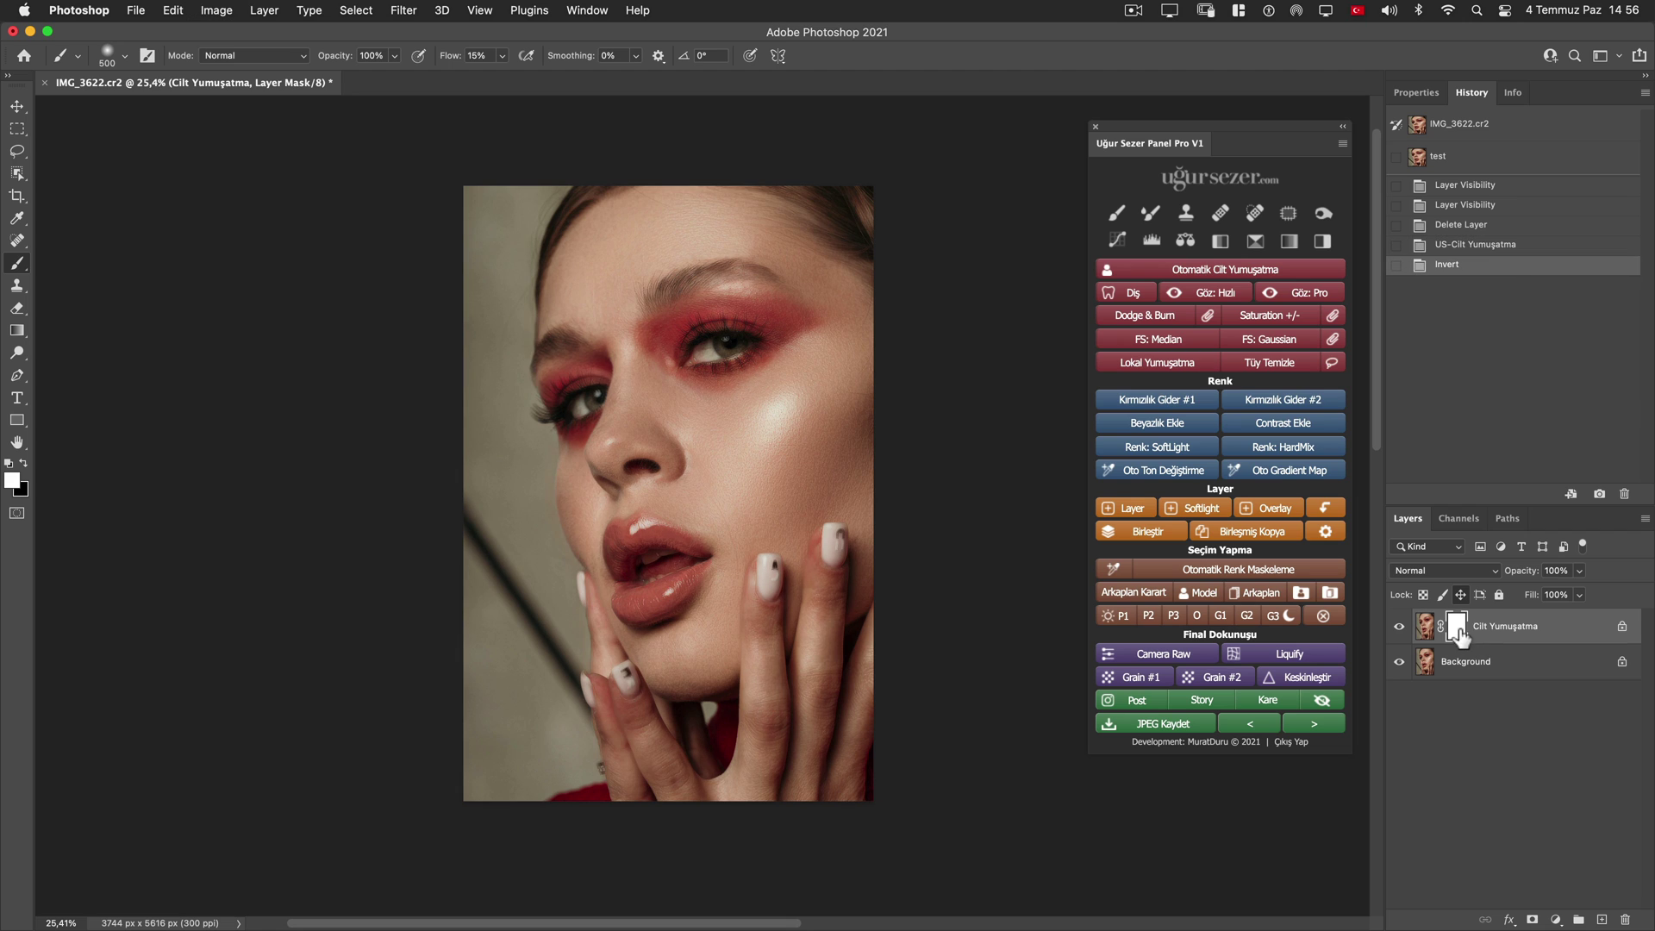
Save the result as a History snapshot named büyük halka
mouse_move(802, 465)
left_mouse_down()
mouse_move(844, 465)
mouse_move(793, 467)
left_mouse_up()
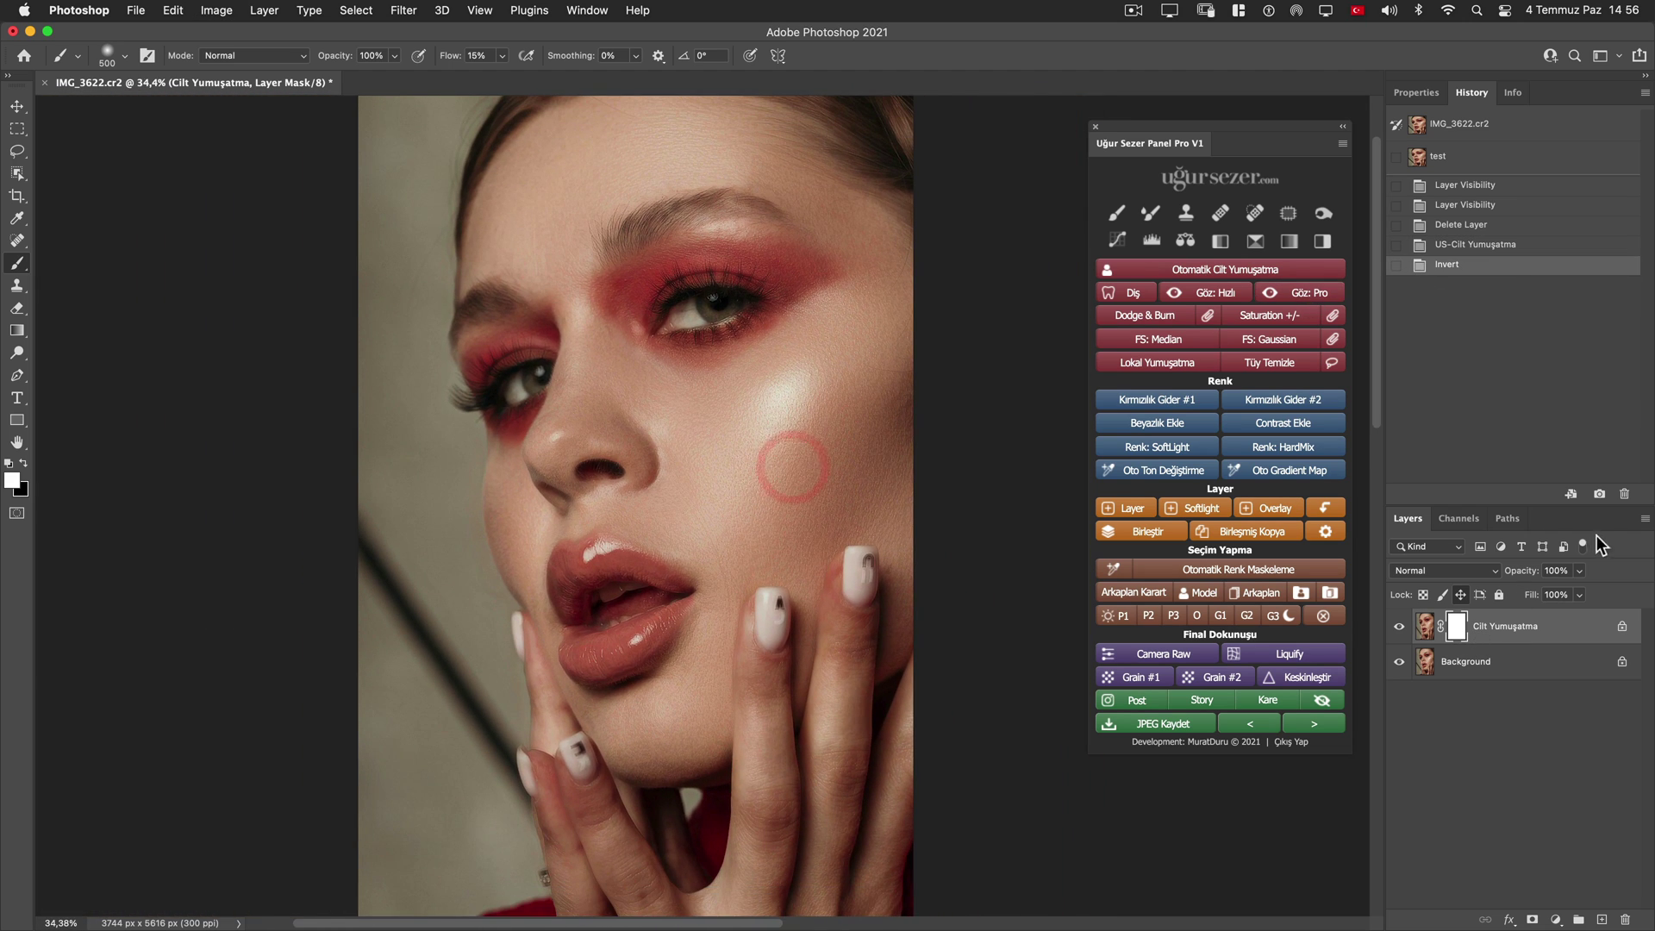
left_click(1598, 493)
double_click(1452, 192)
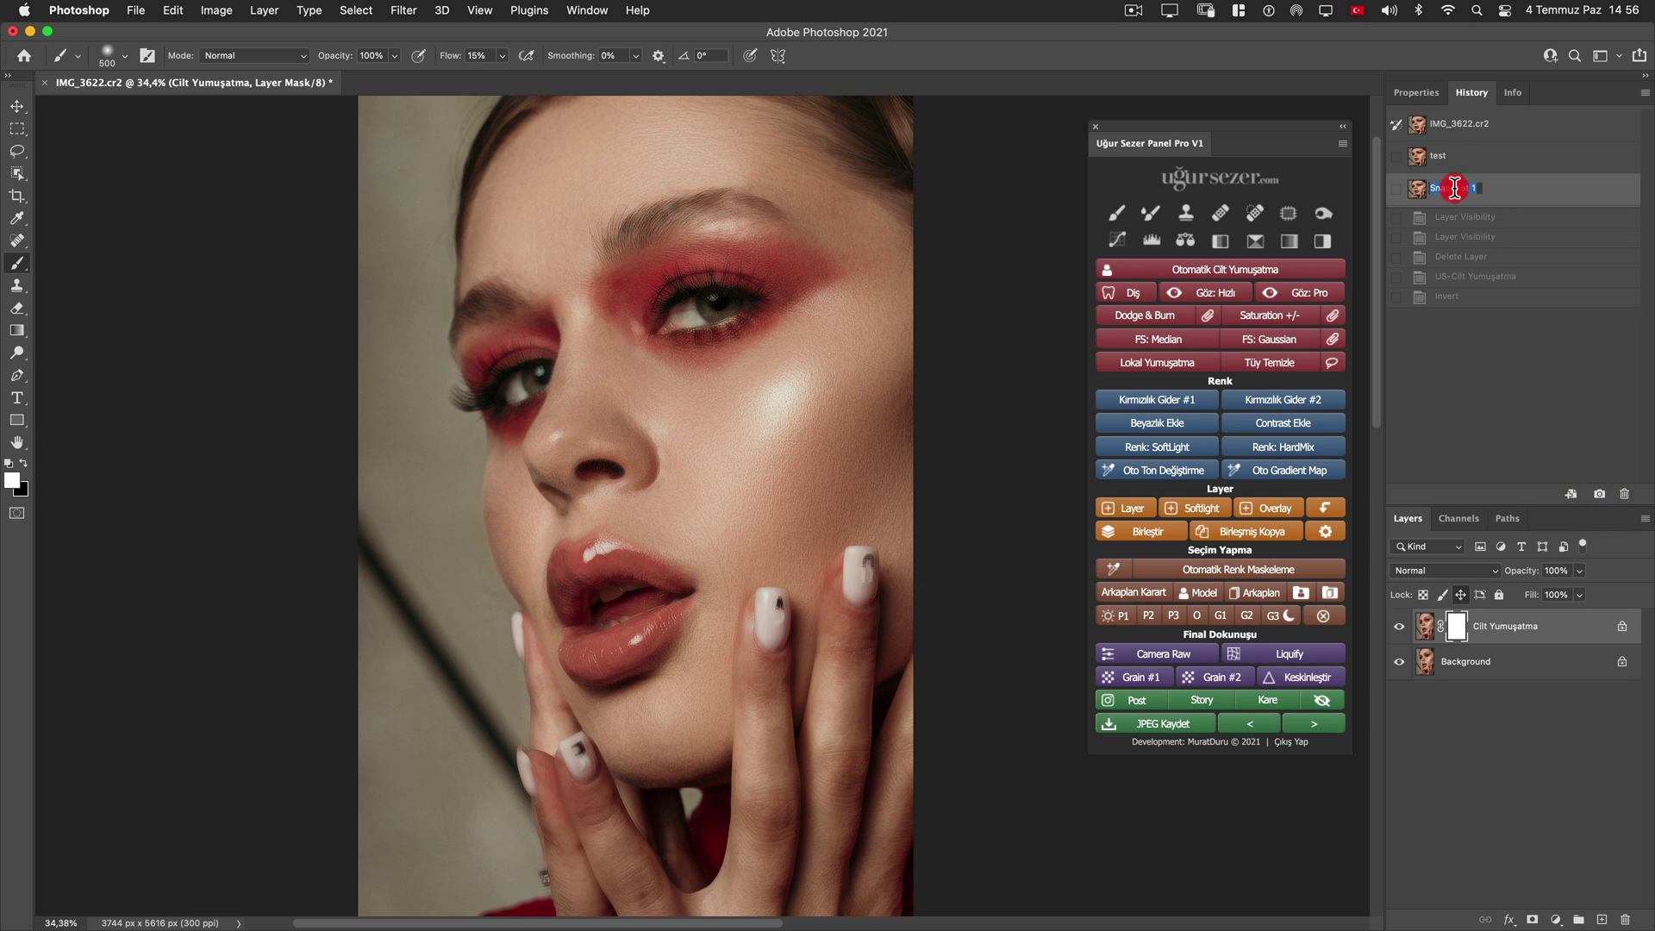
type("büyük halka")
key("Return")
Delete the layer and rerun smoothing with a small cheek ellipse, inverting the mask
left_click_drag(1534, 631, 1625, 920)
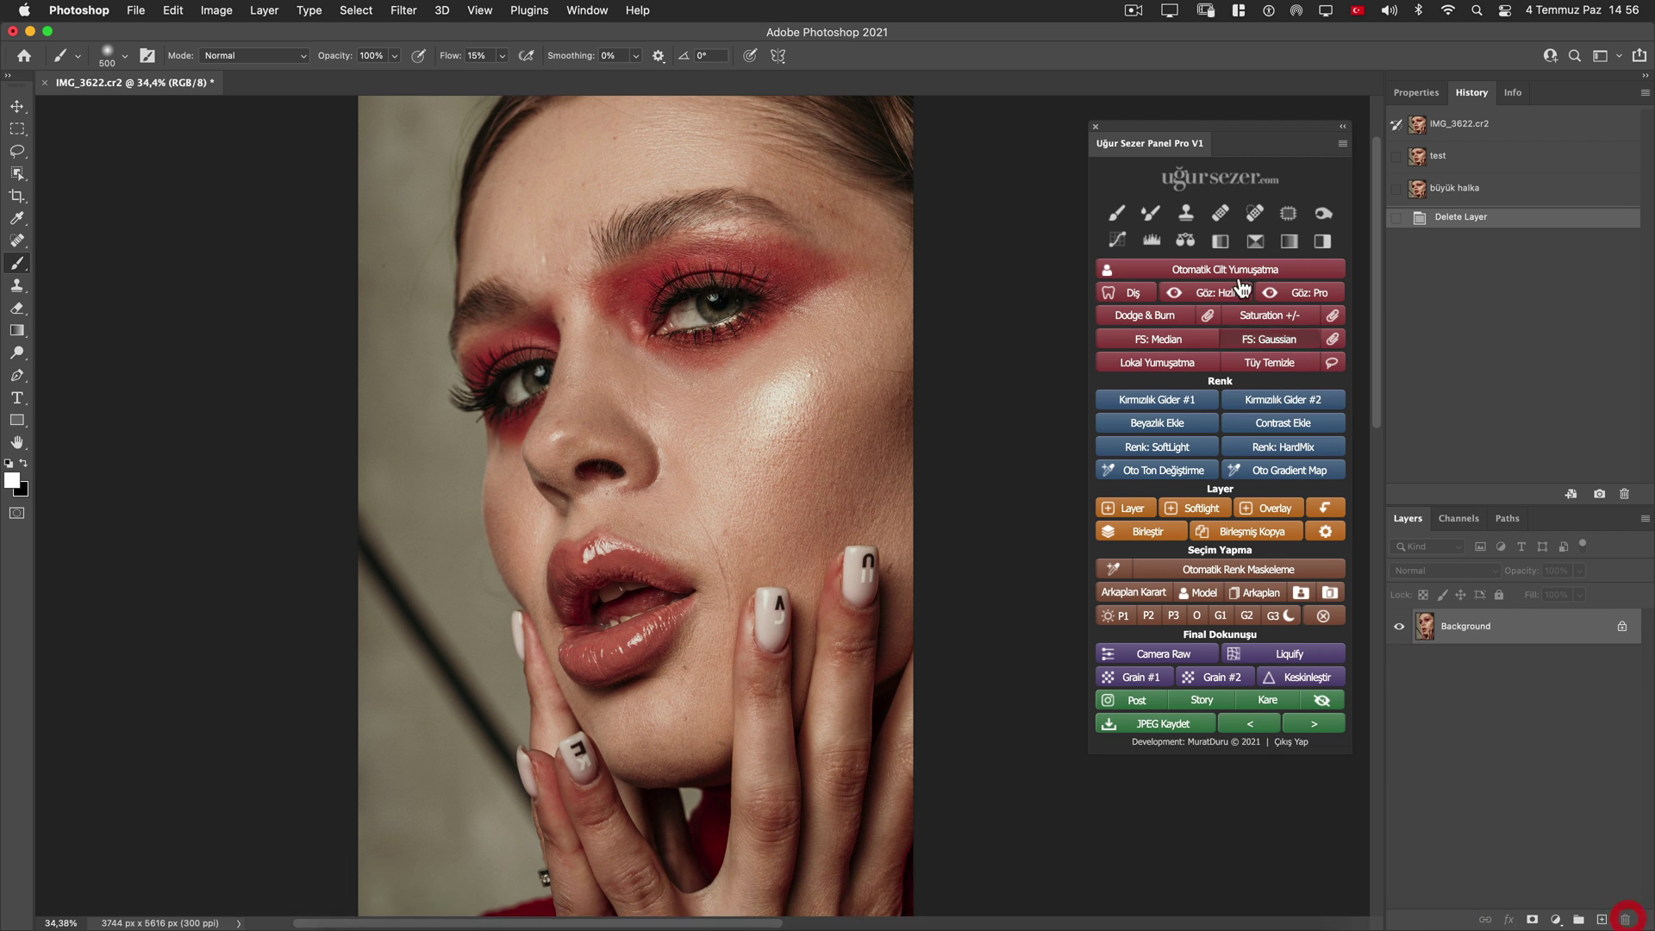
left_click(1215, 274)
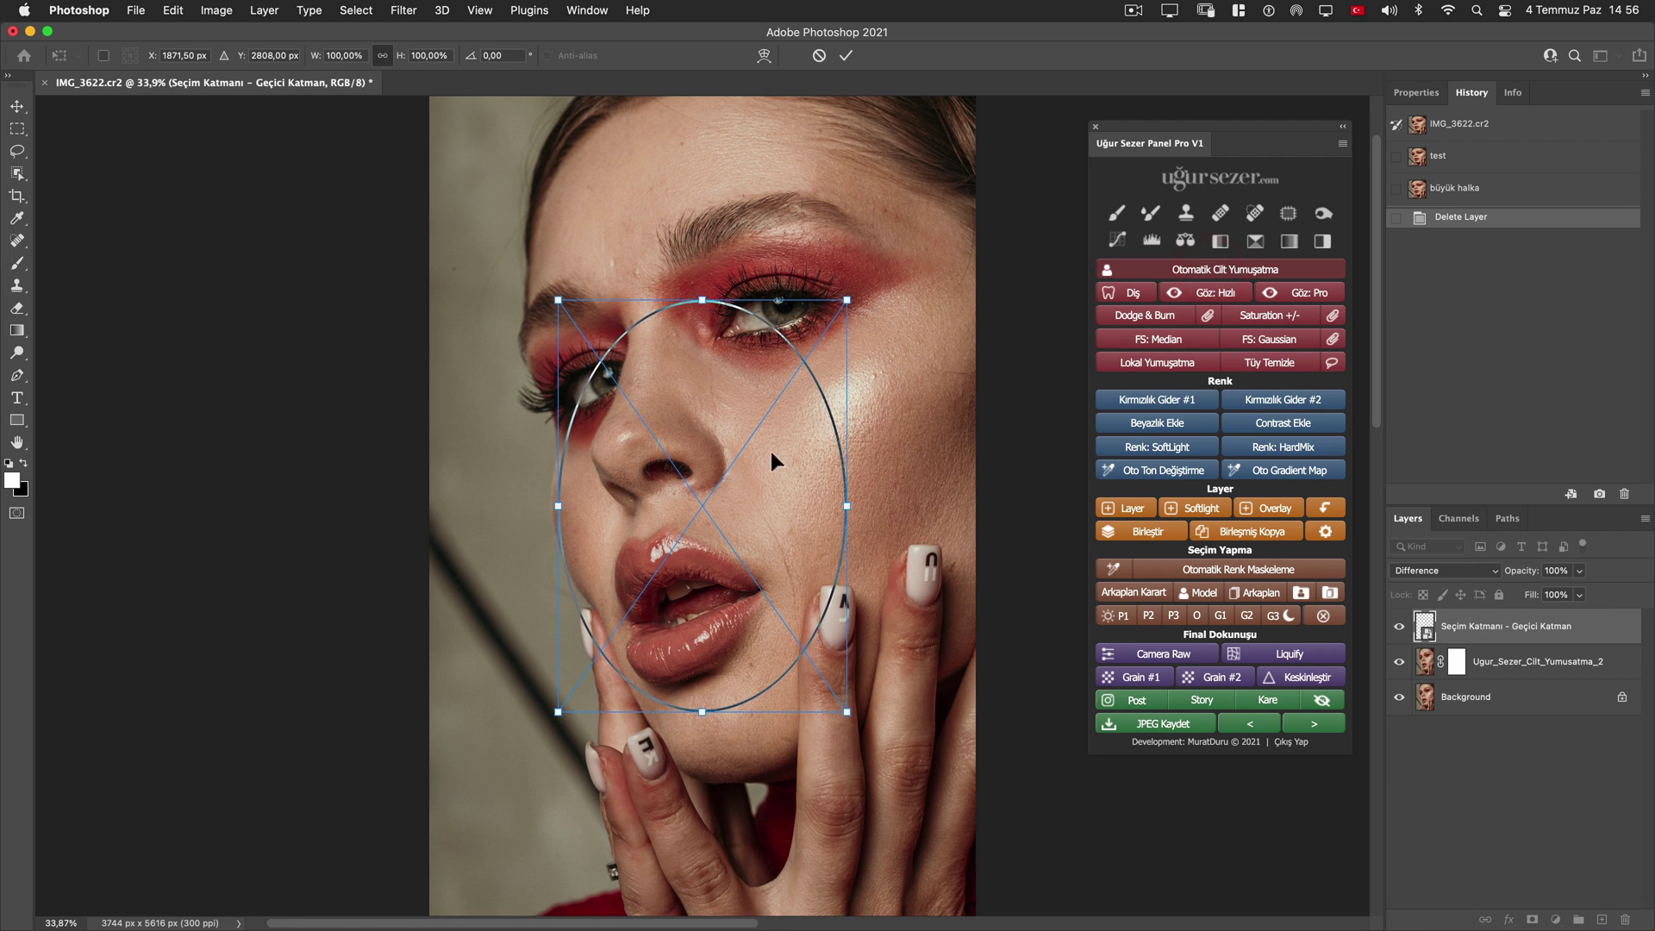
left_click_drag(712, 353, 712, 442)
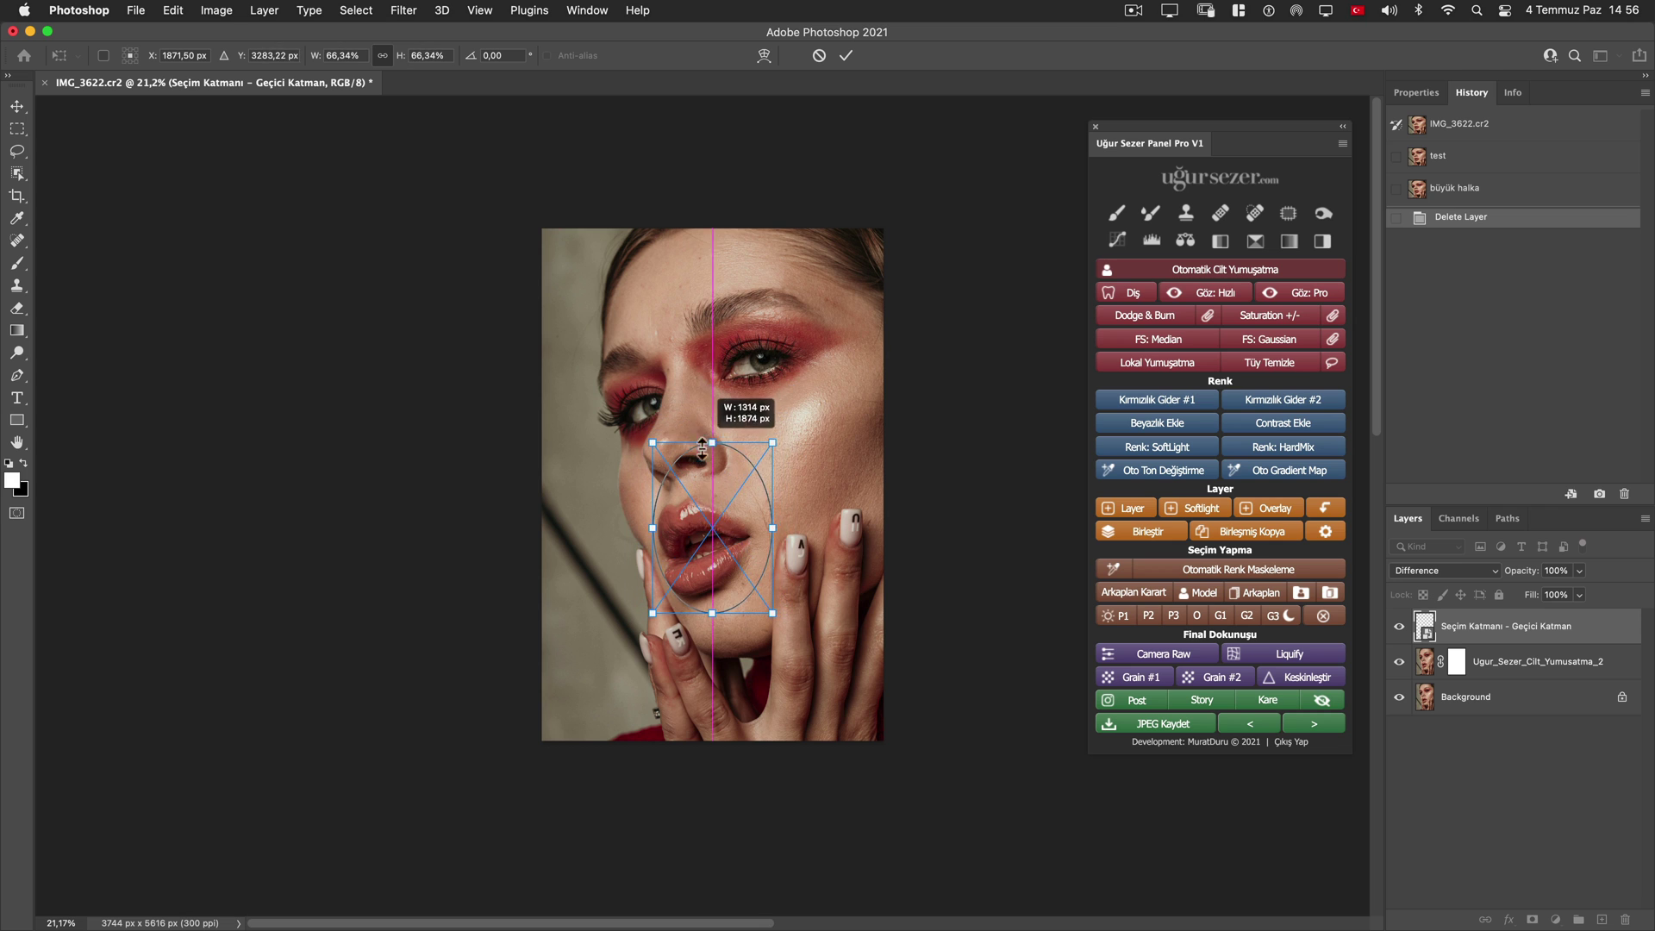
mouse_move(732, 498)
left_mouse_down()
mouse_move(768, 417)
mouse_move(829, 446)
left_mouse_up()
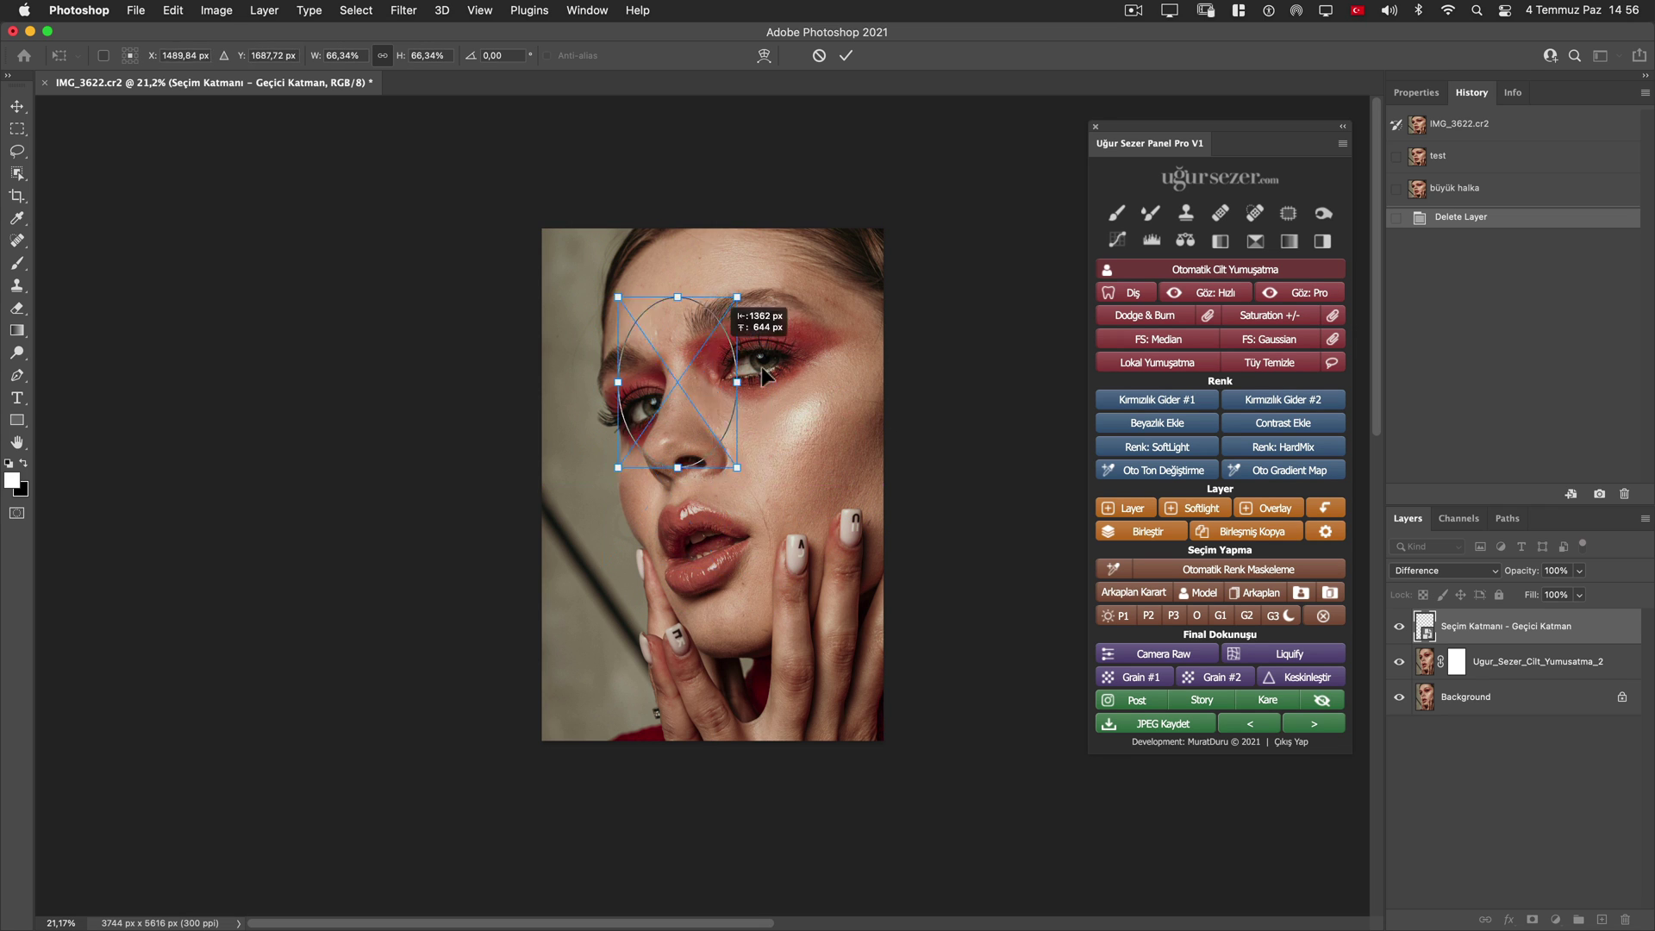
left_click_drag(829, 446, 821, 479)
left_click_drag(792, 380, 792, 431)
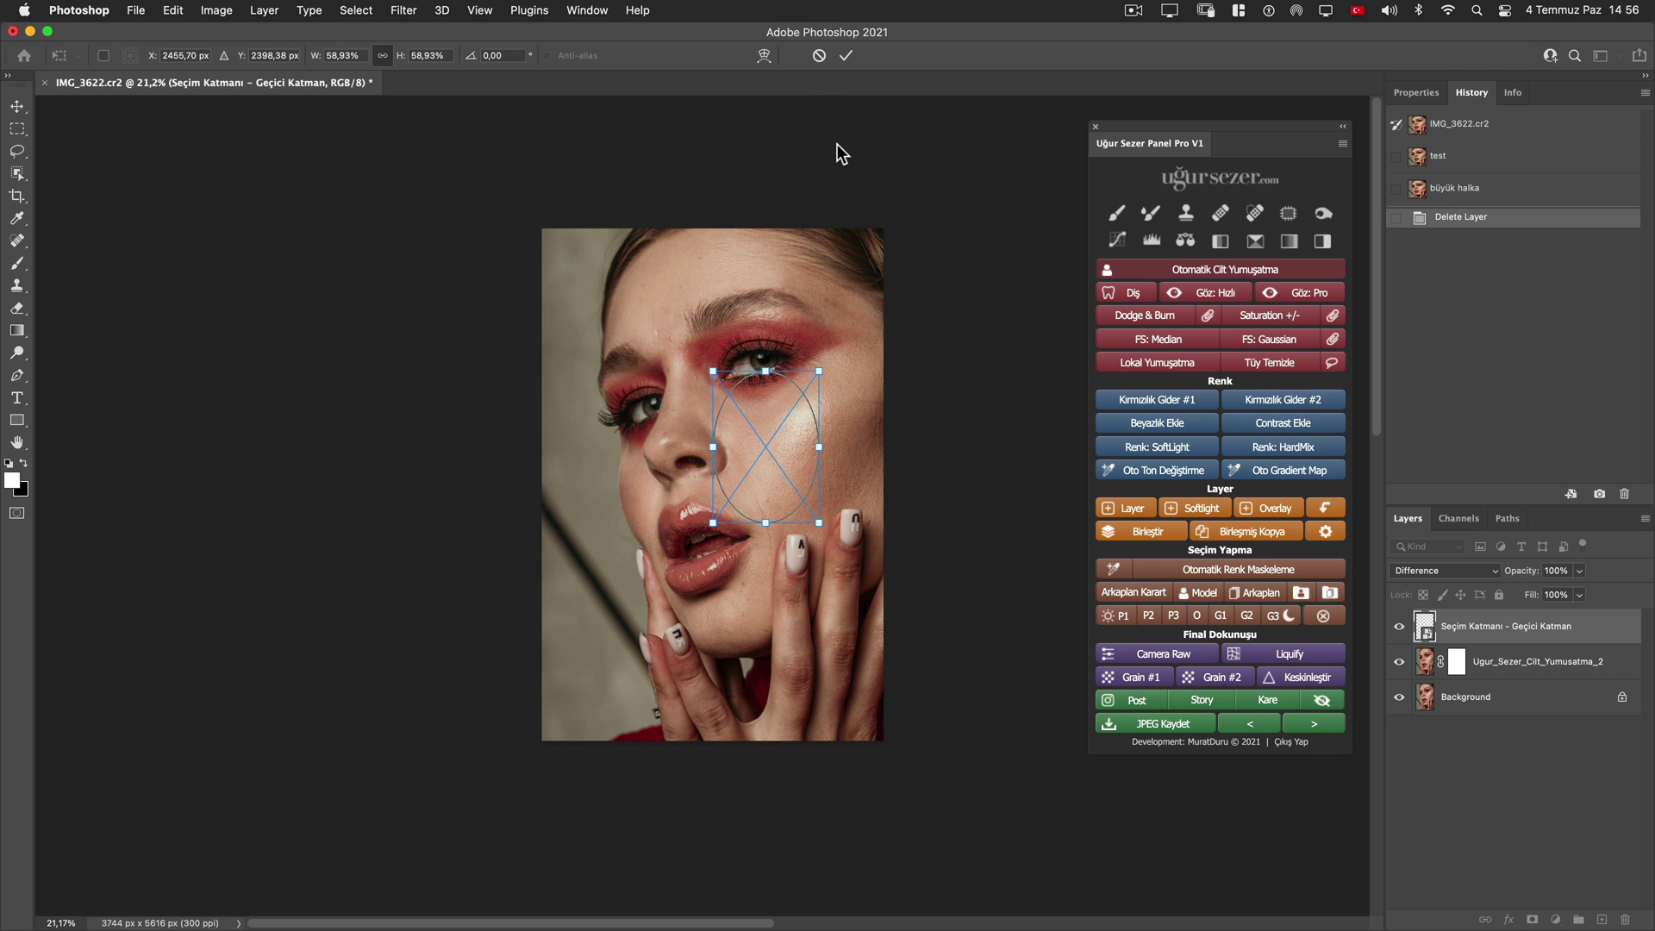
key("Return")
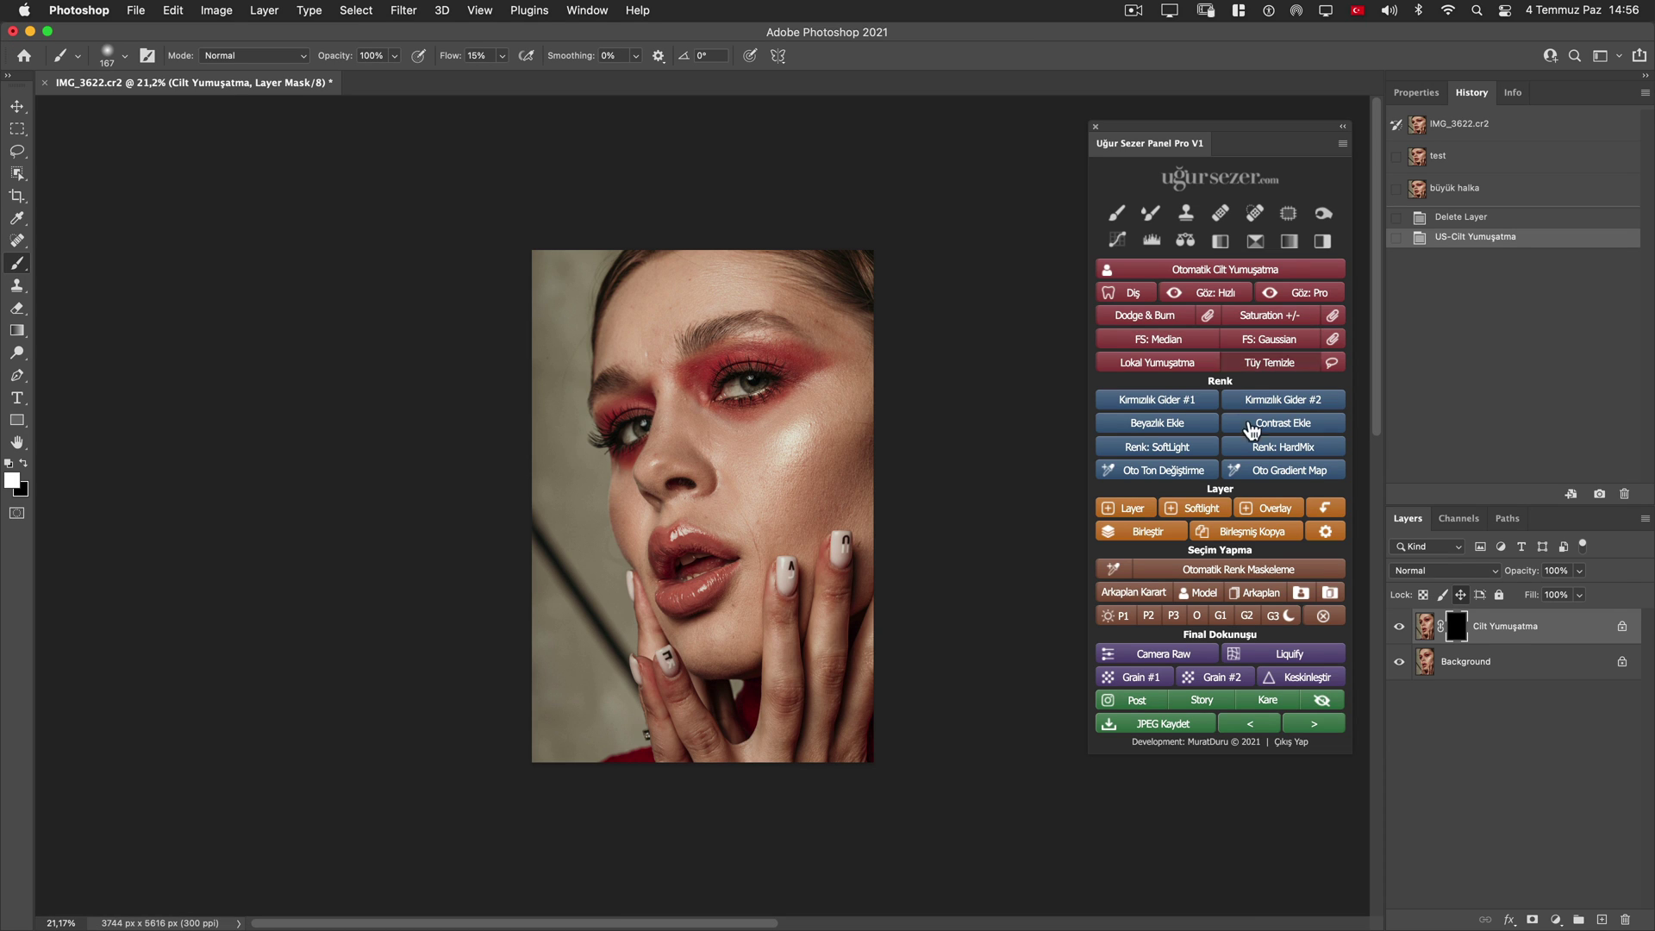
key("ctrl+i")
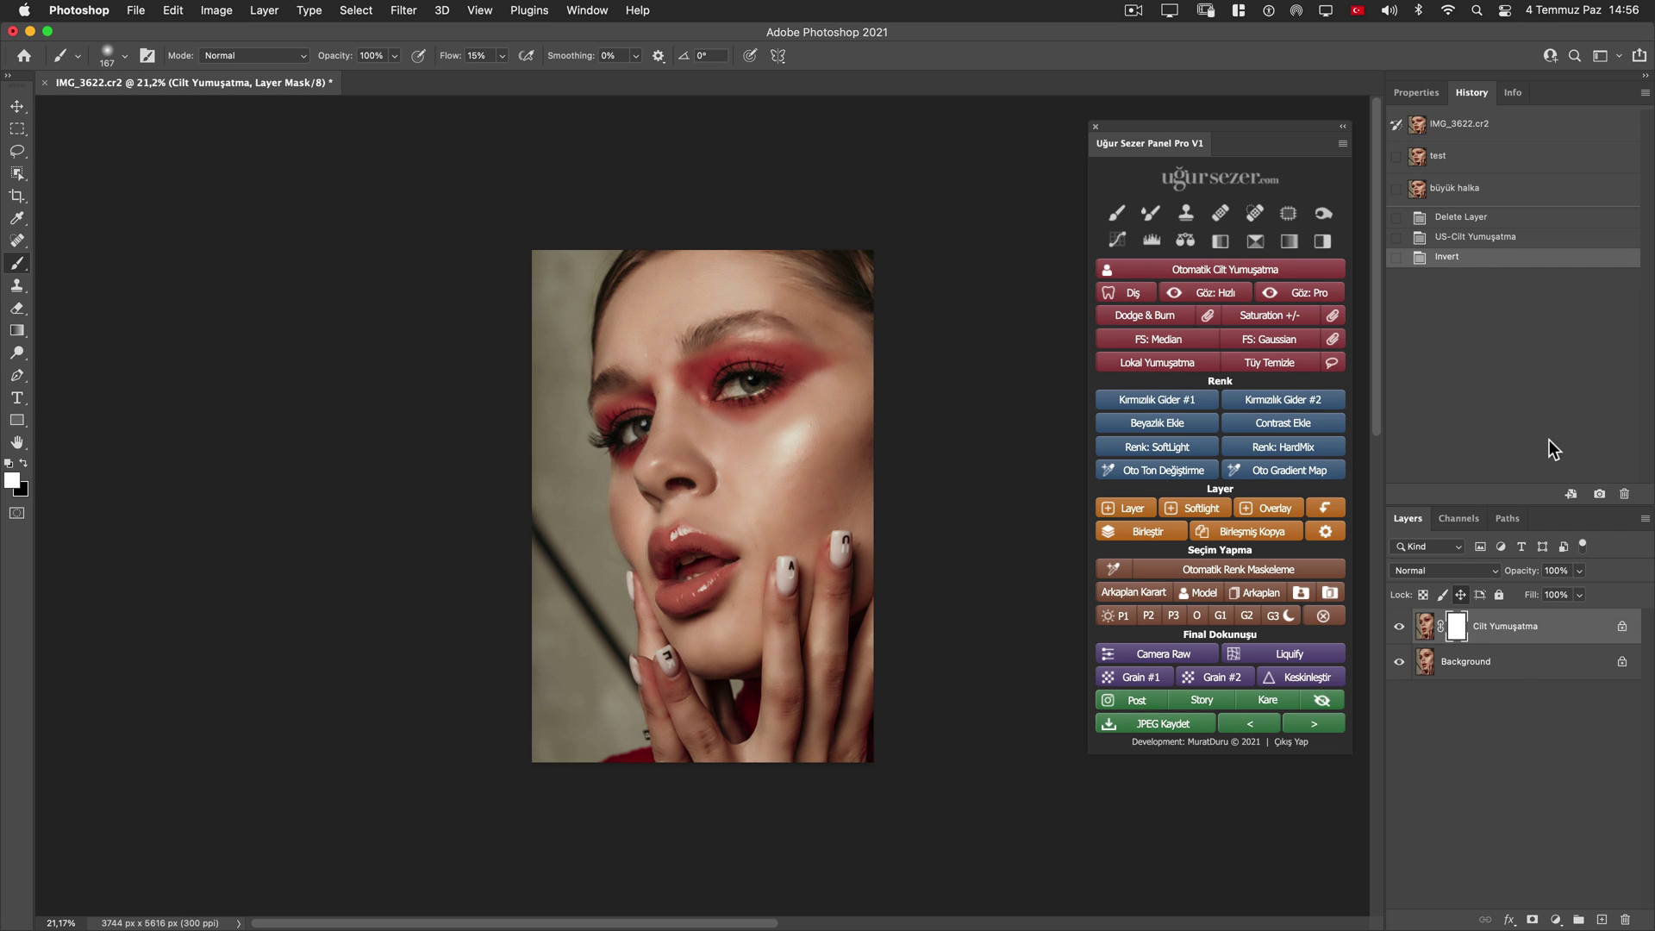
Save the result as a History snapshot named küçük halka
left_click(1598, 493)
double_click(1448, 220)
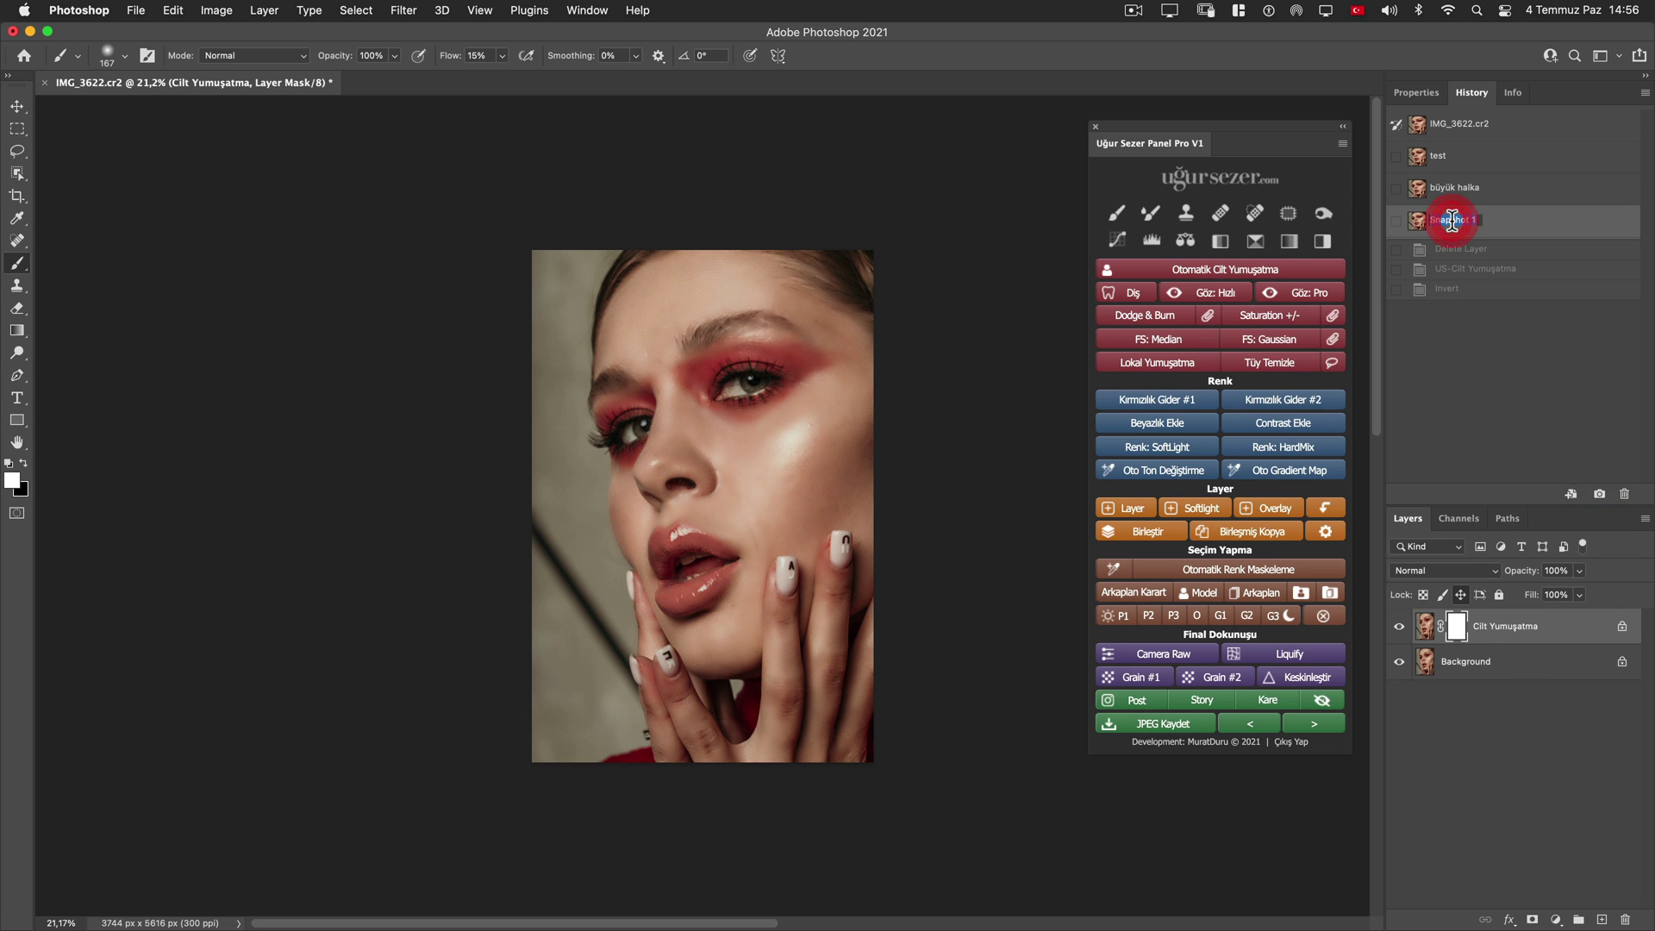
type("küçük ")
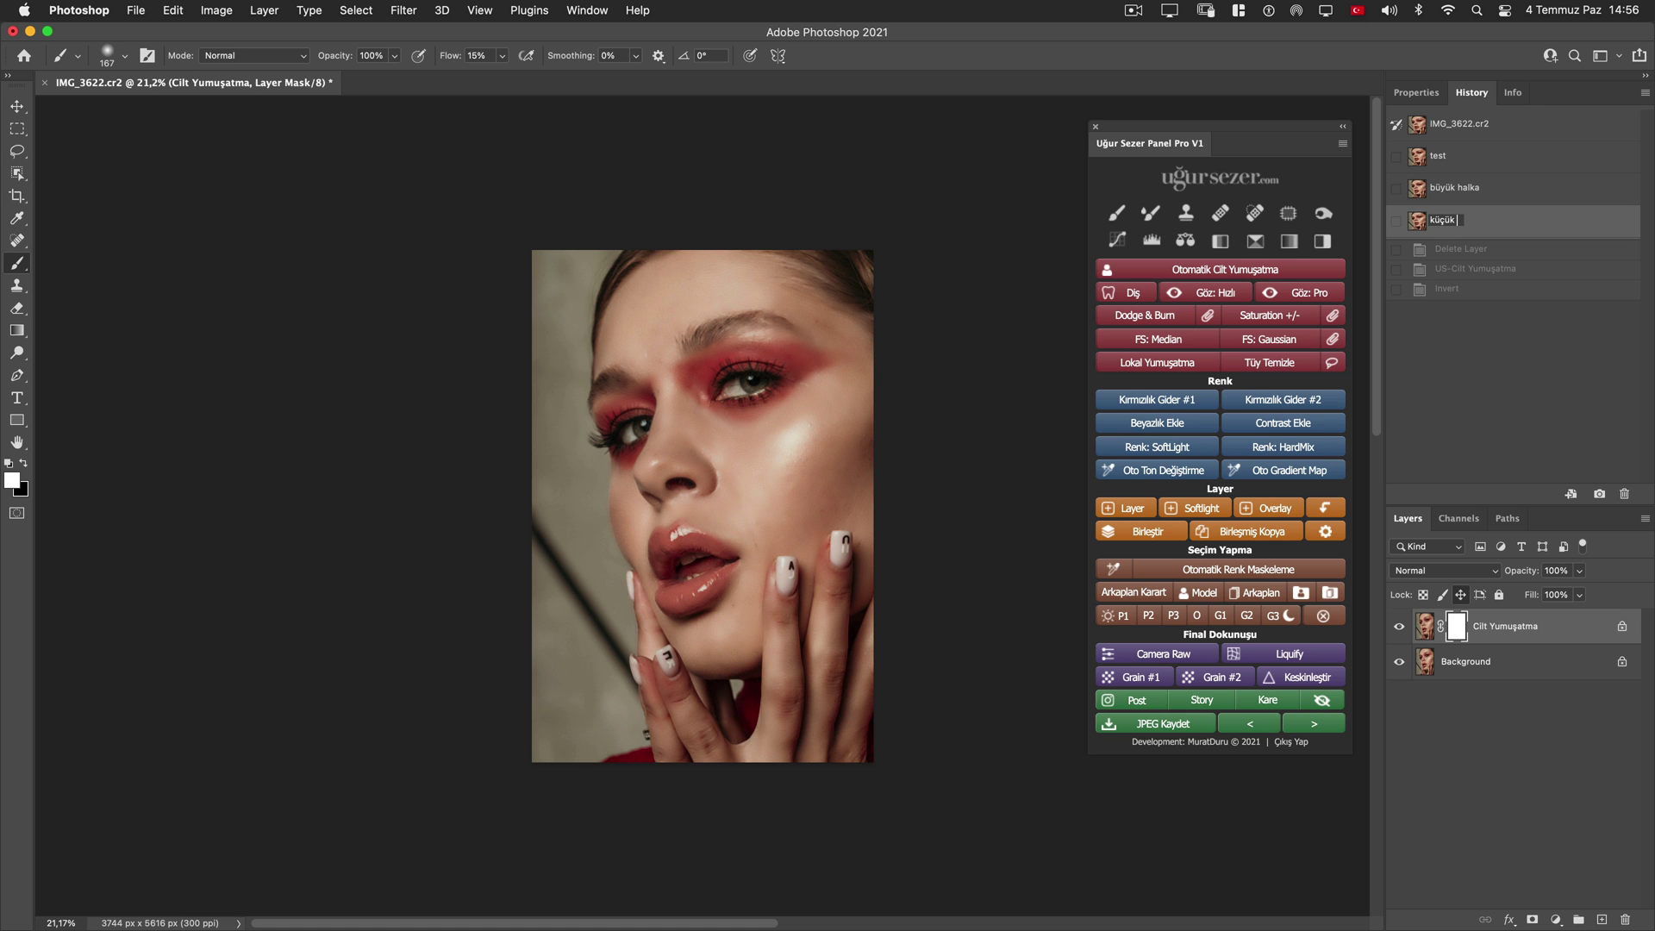
type("halka")
key("Return")
Zoom onto the cheek, switch between büyük halka and küçük halka snapshots, then restore test
key("space")
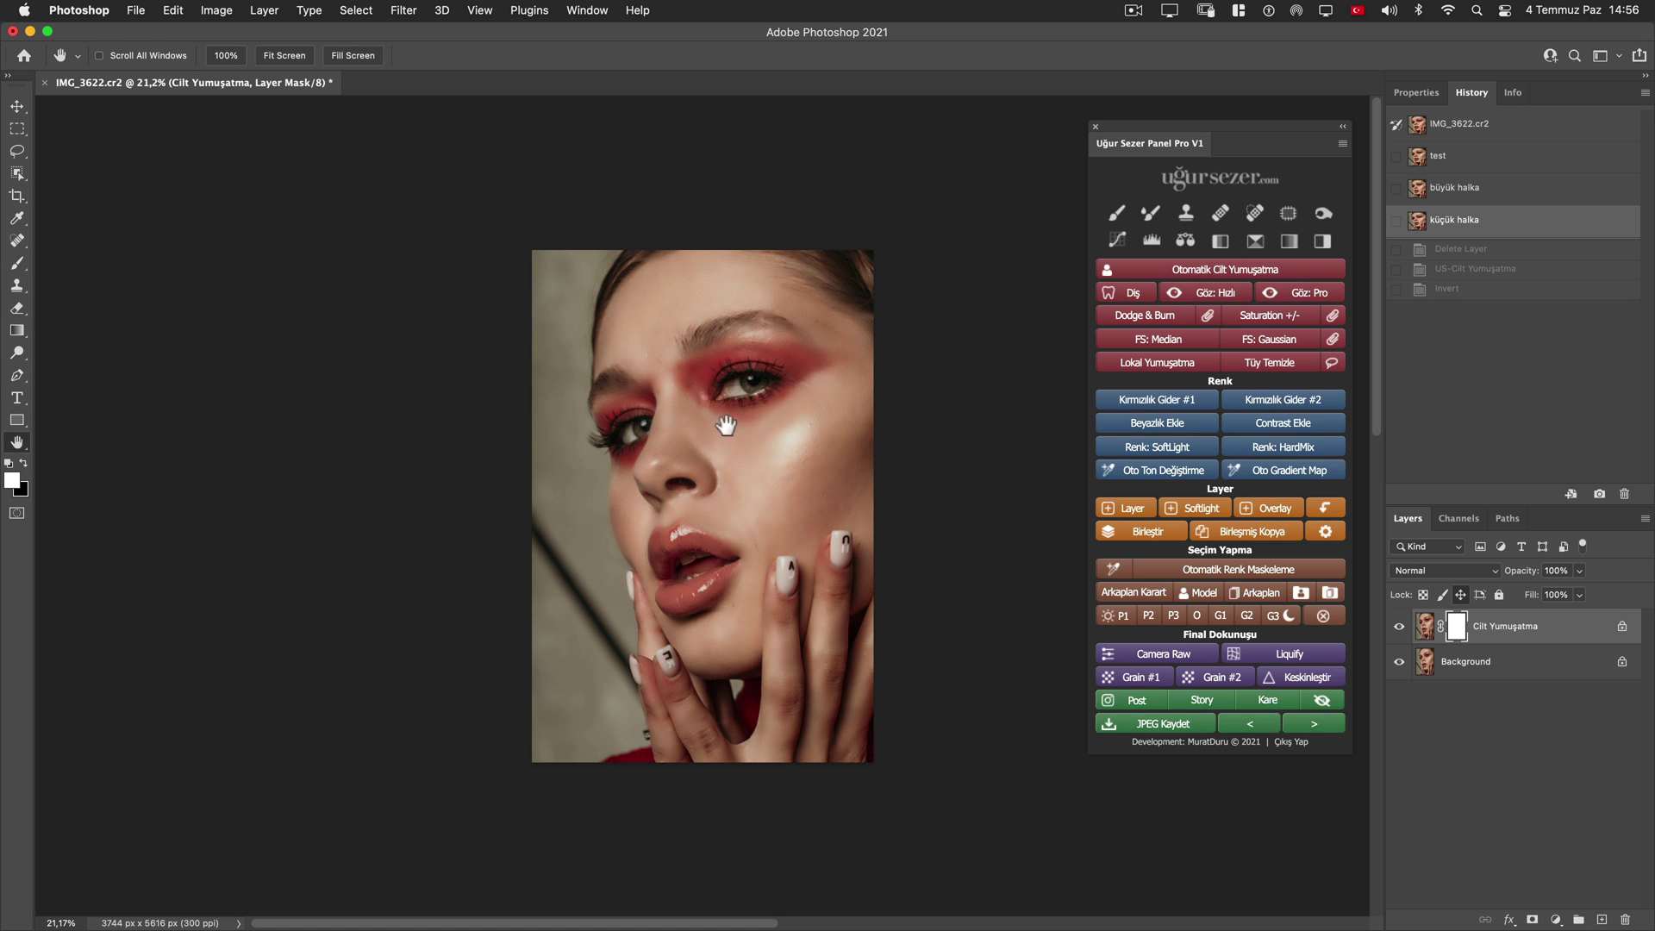
scroll(786, 435, "up", 5)
left_click_drag(784, 434, 908, 520)
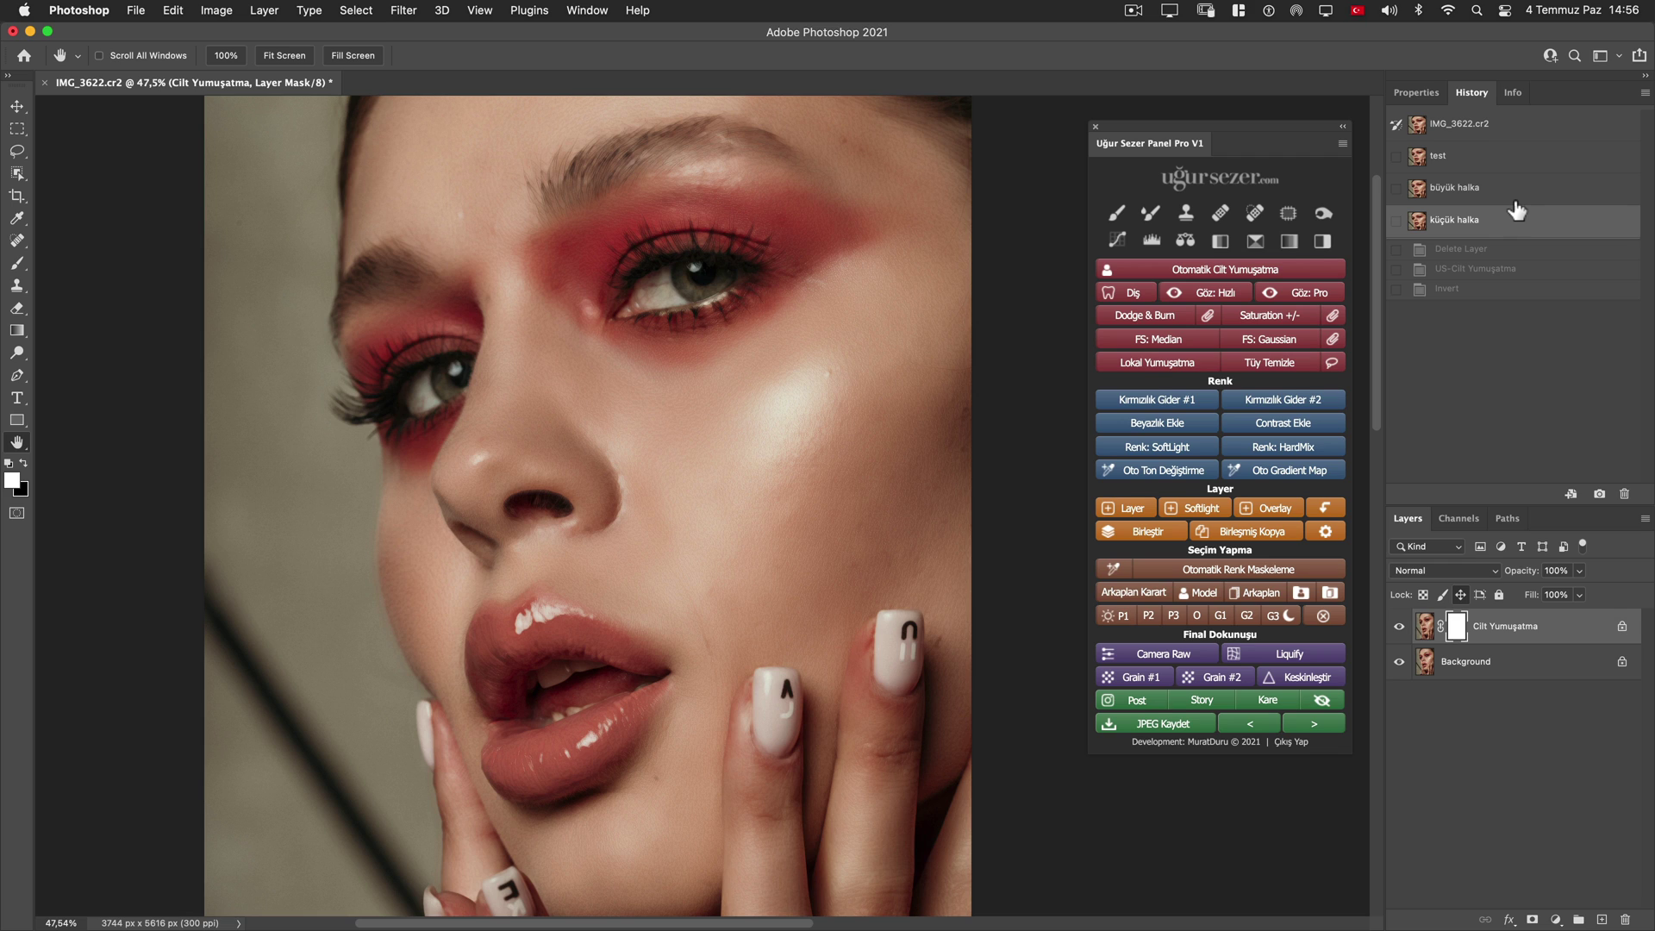
left_click(1469, 198)
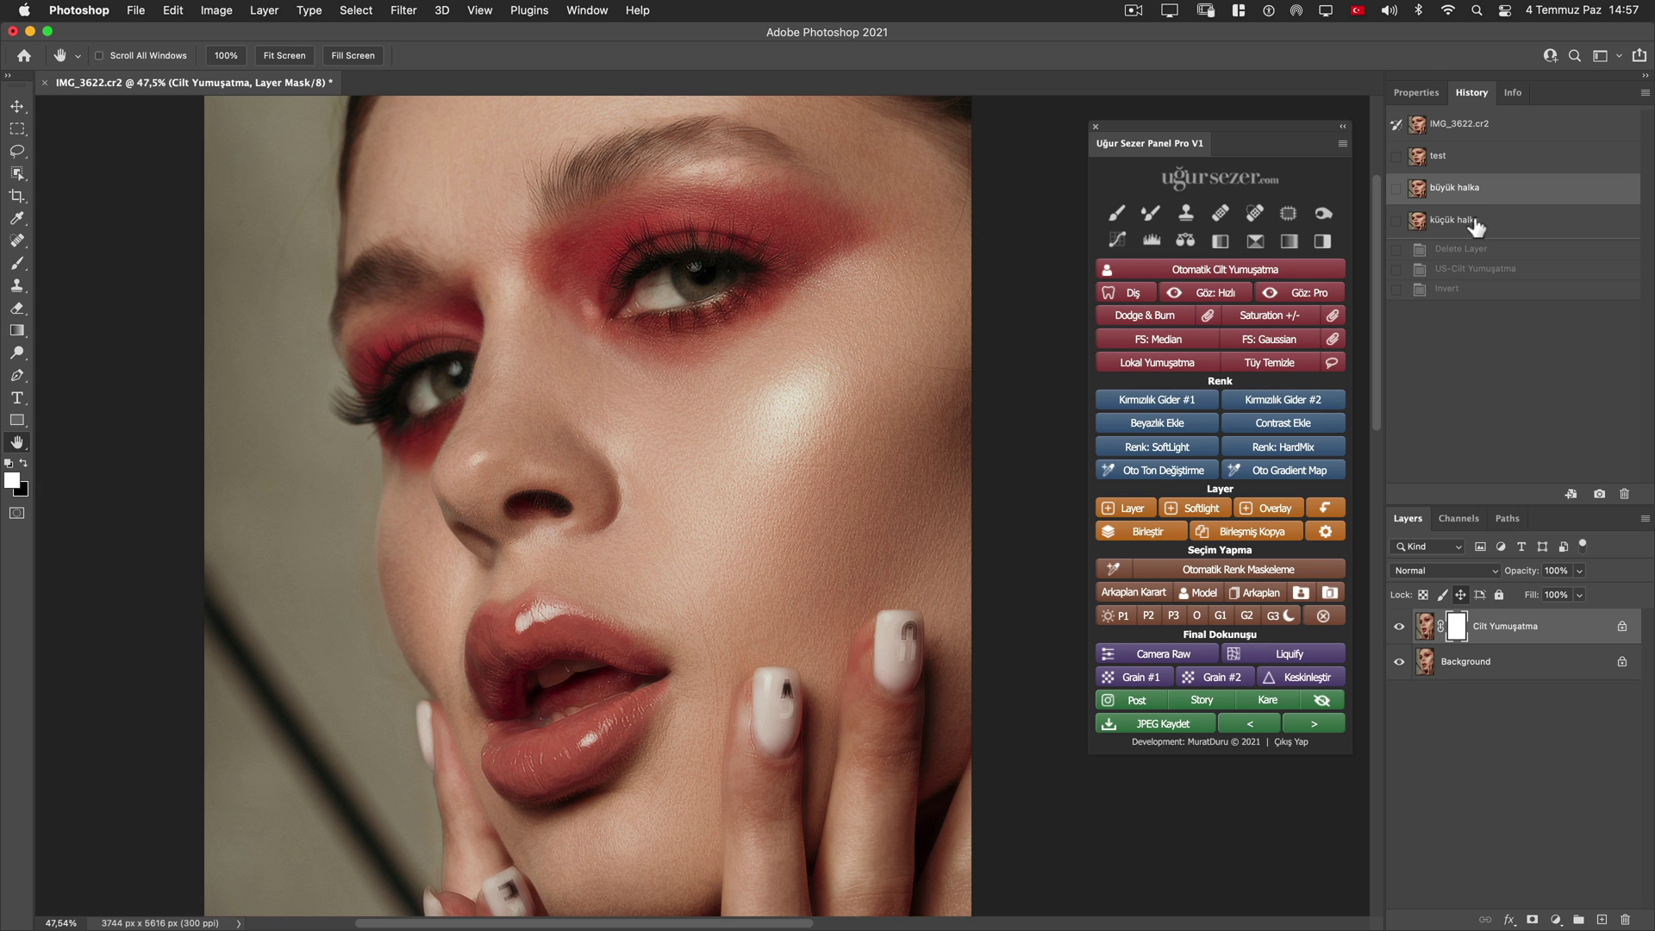
left_click(1475, 222)
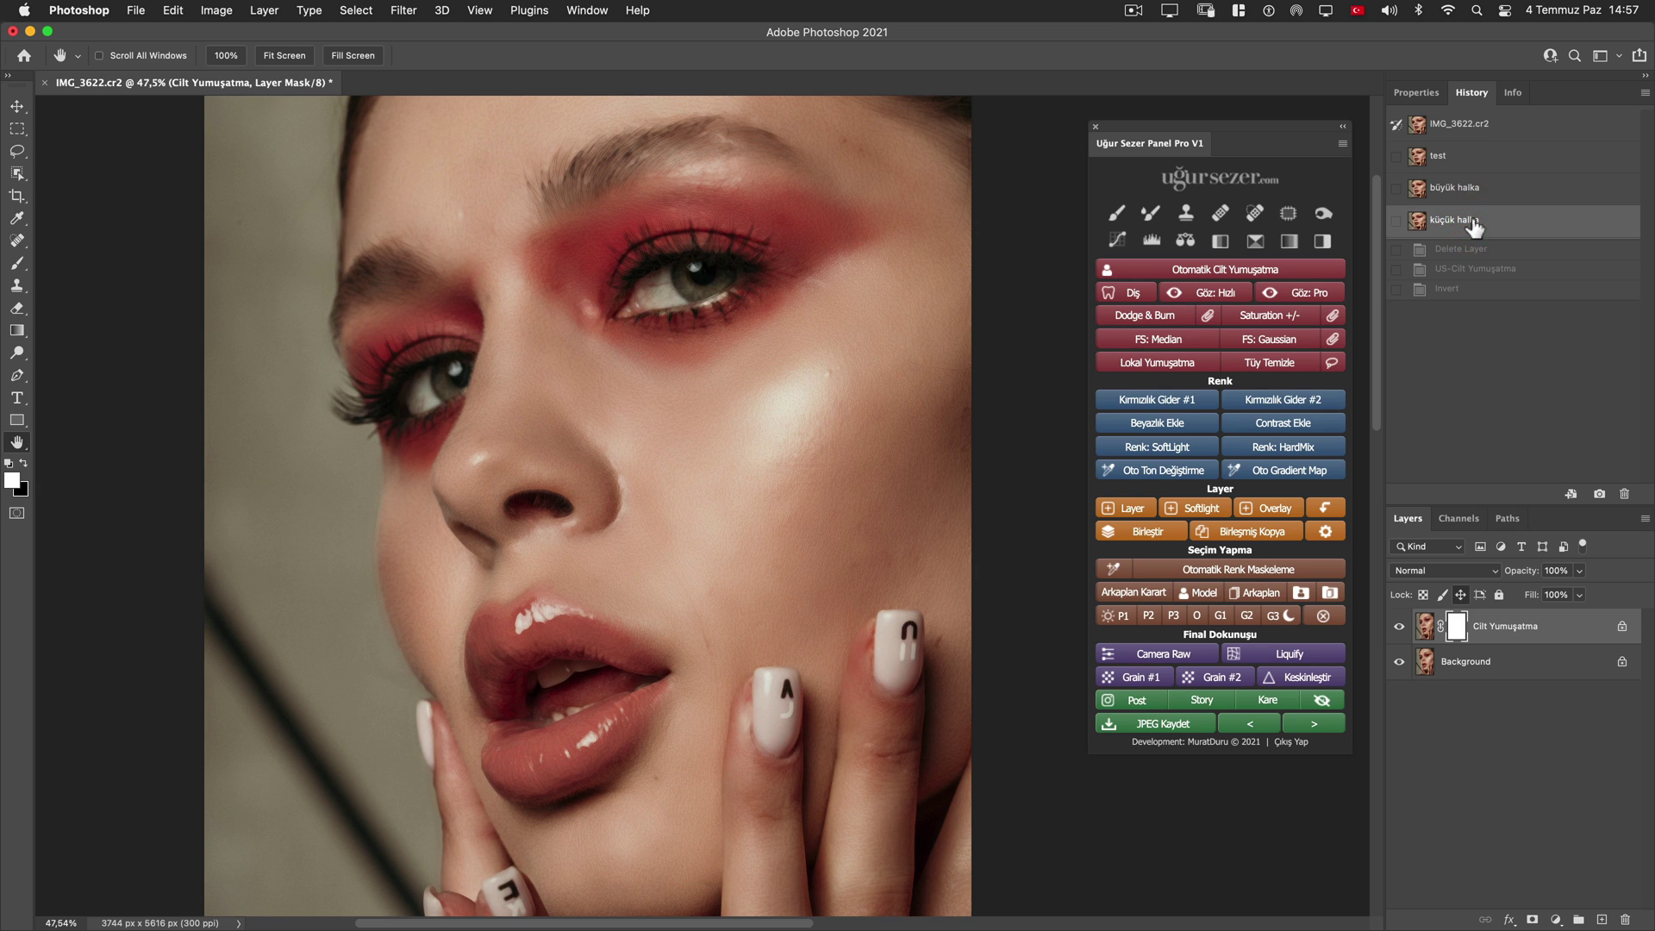
left_click(1462, 202)
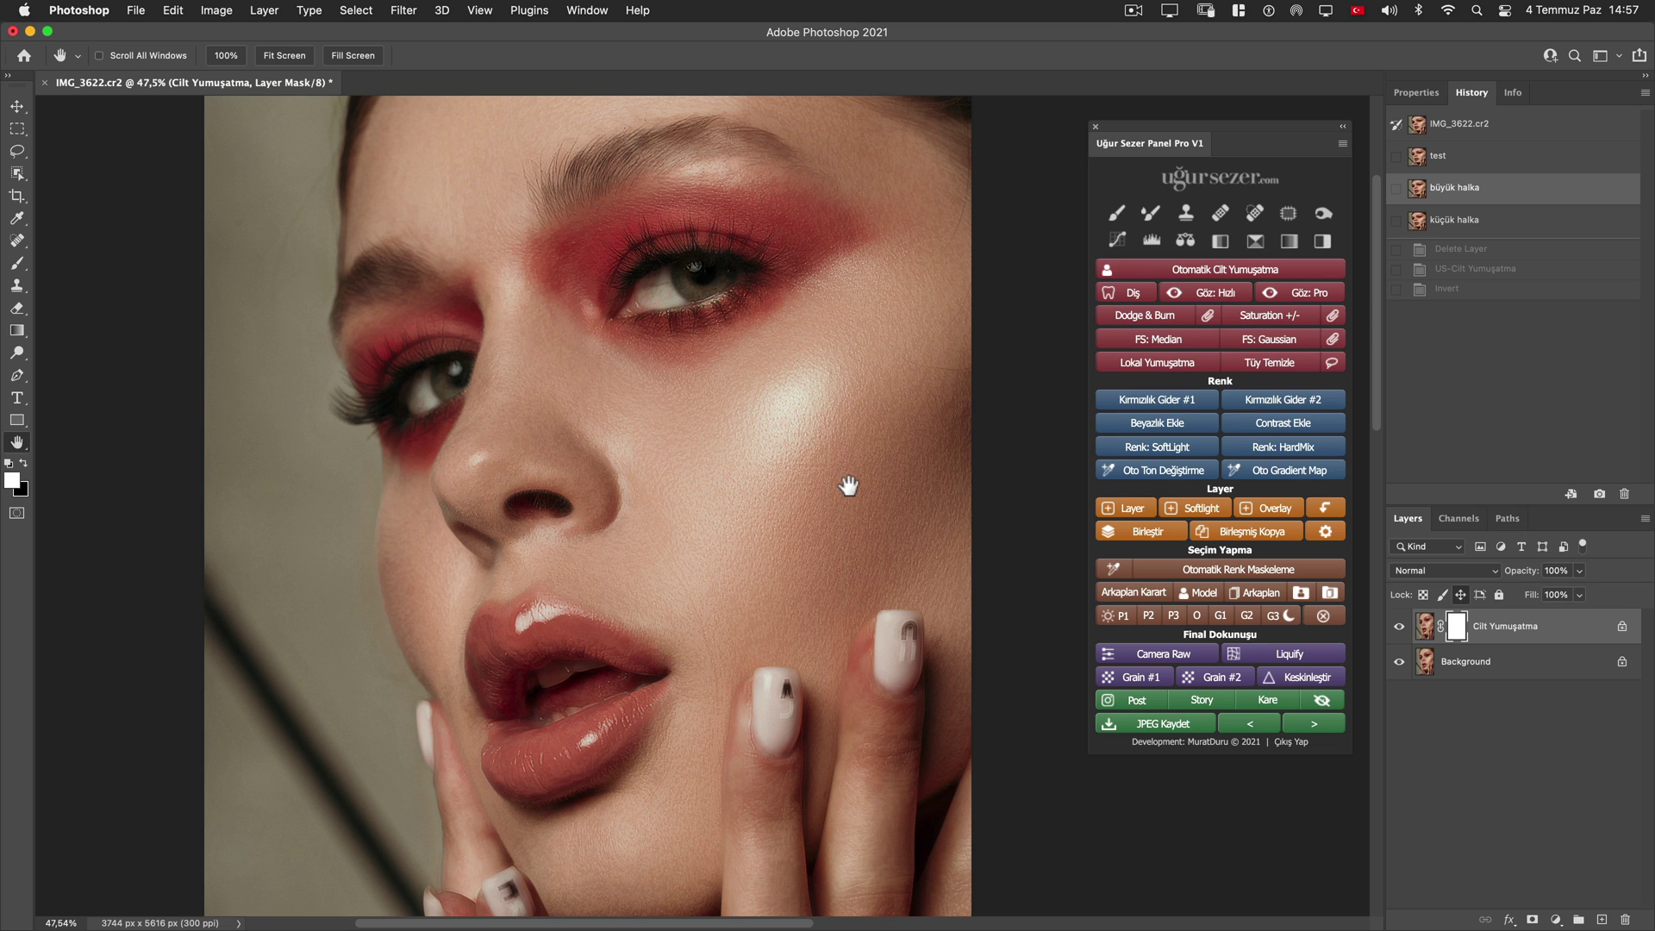
left_click_drag(872, 498, 813, 498)
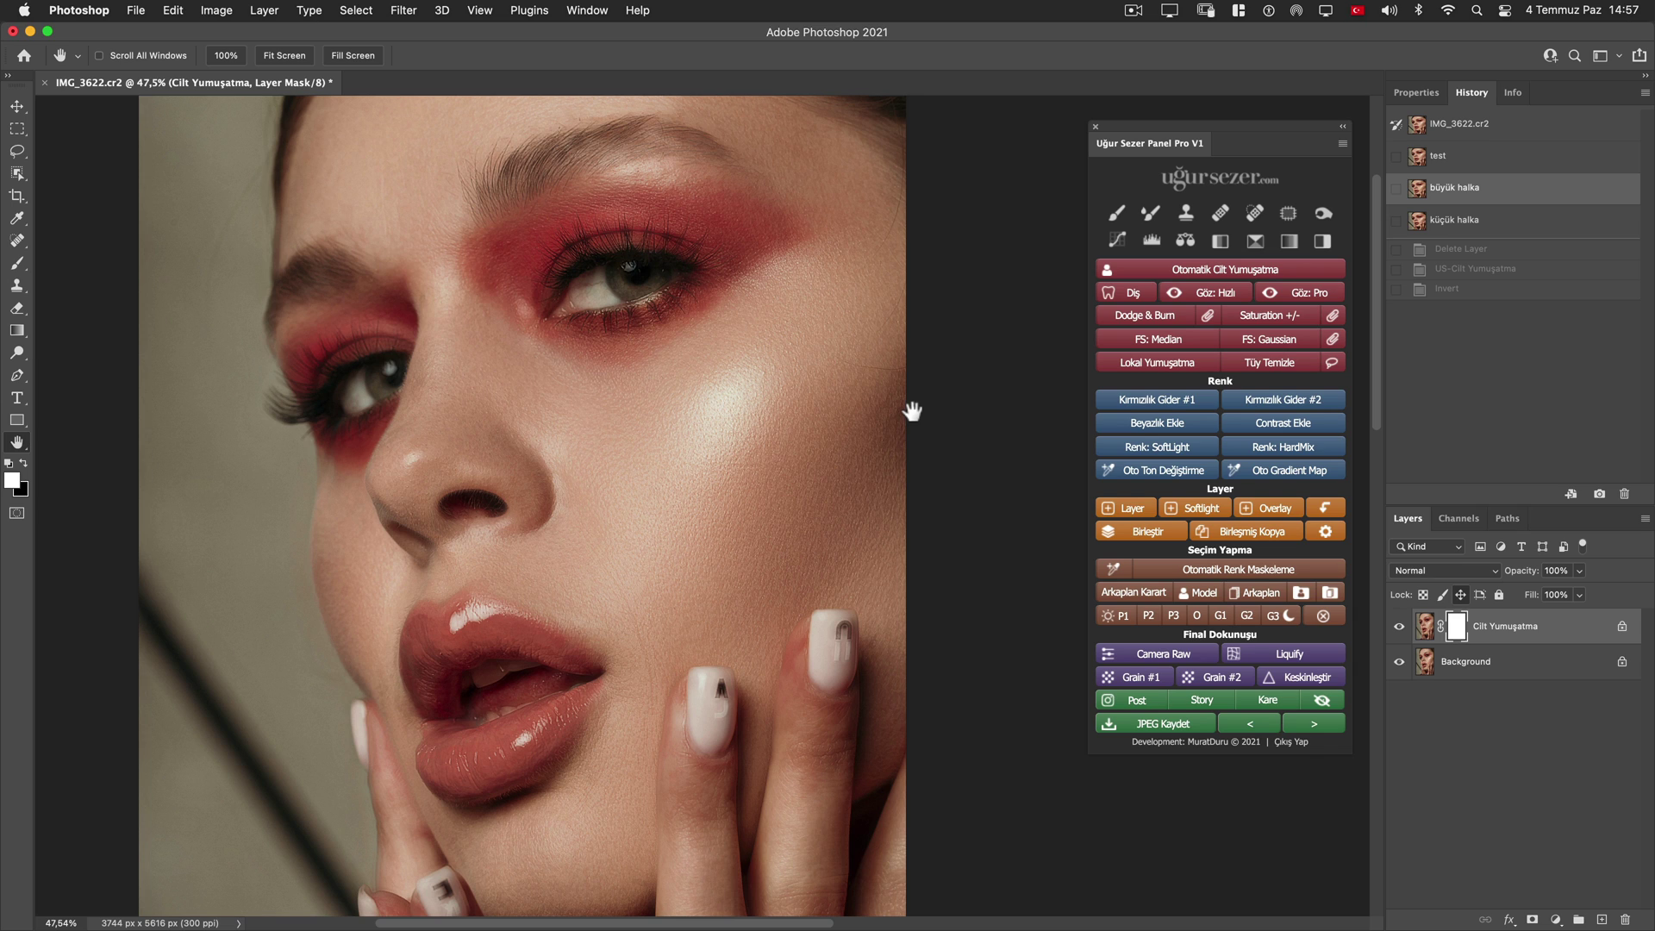
left_click(1472, 223)
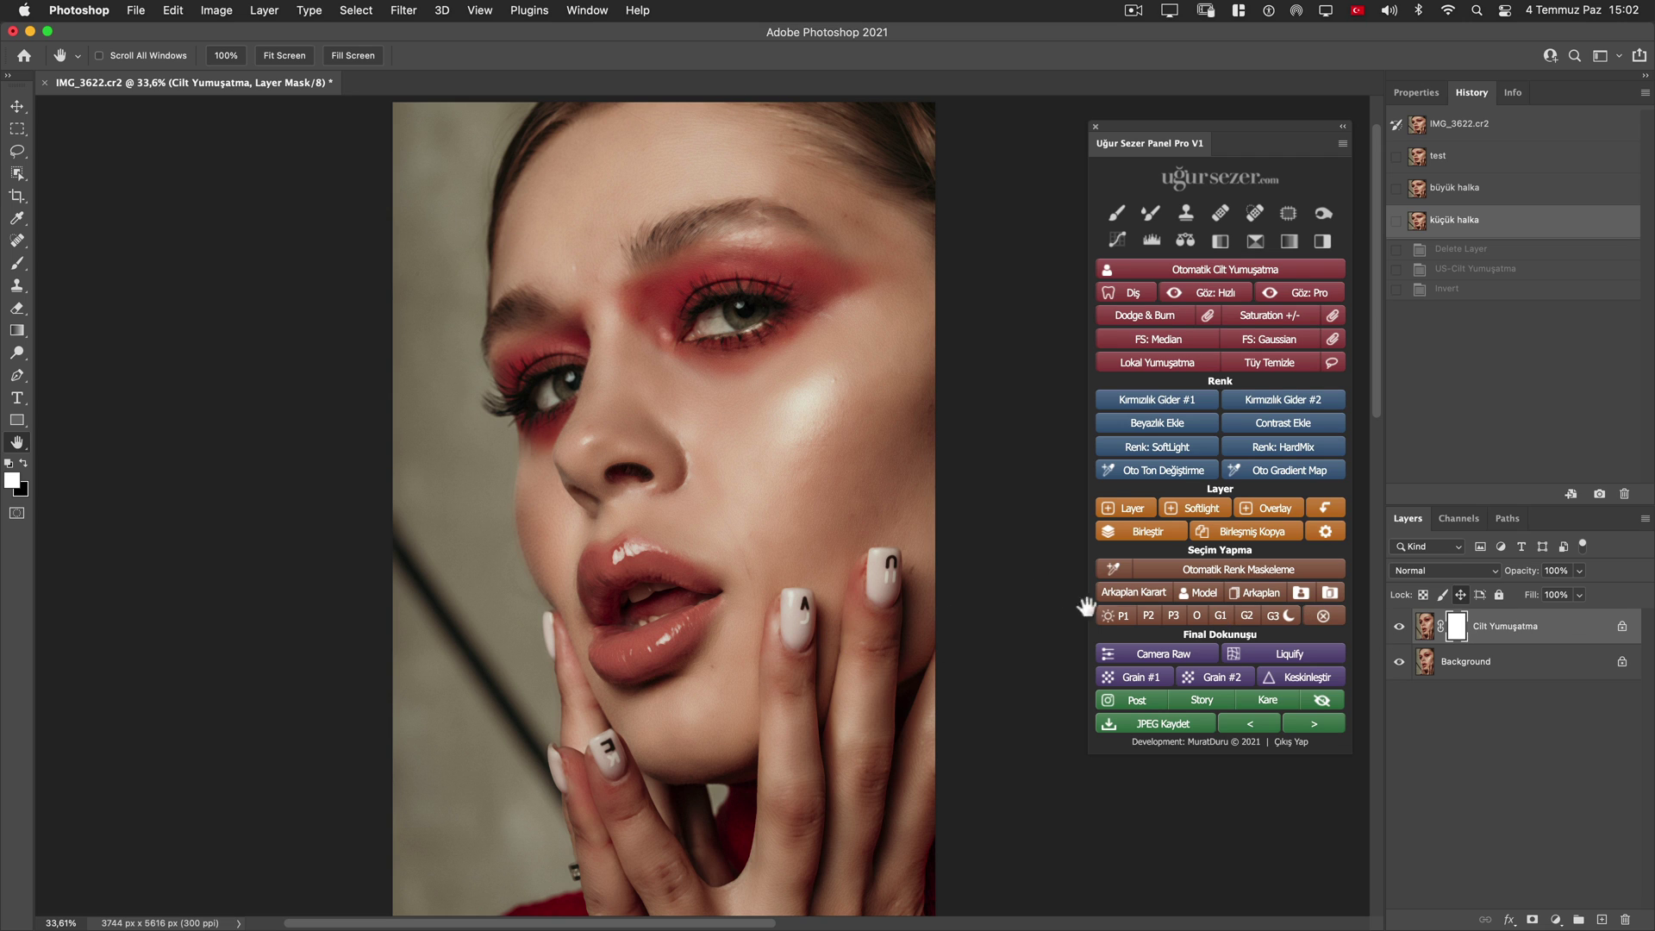
left_click(1463, 163)
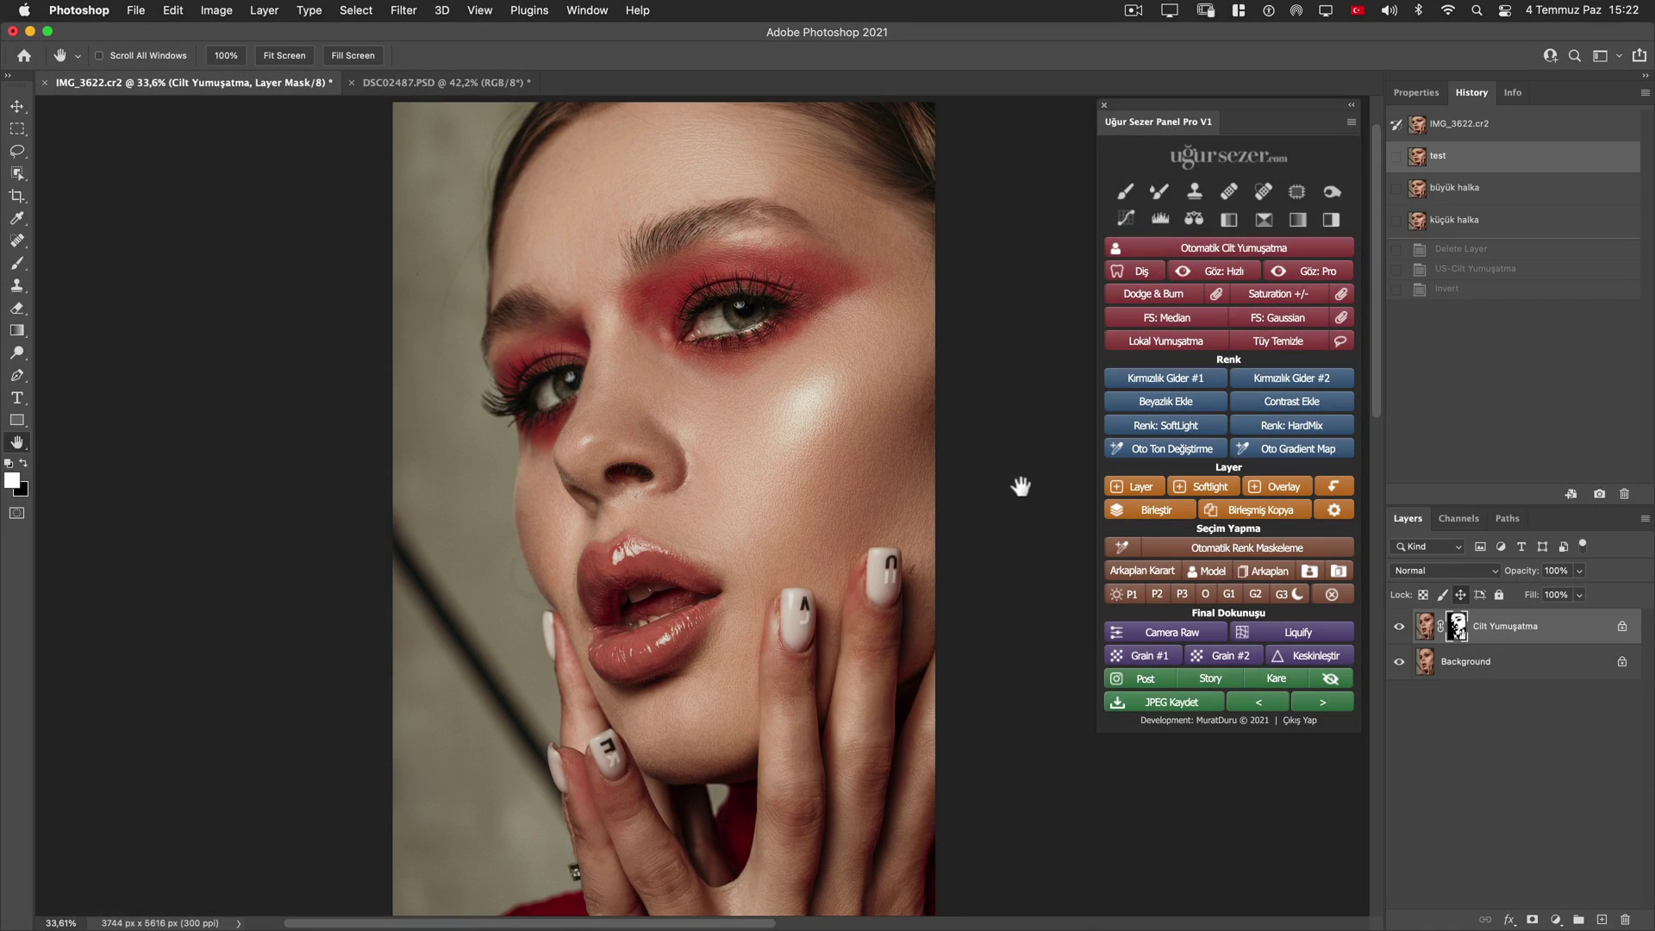
Run skin smoothing on DSC02487.PSD, fitting the ellipse over the blonde woman's face
left_click(429, 86)
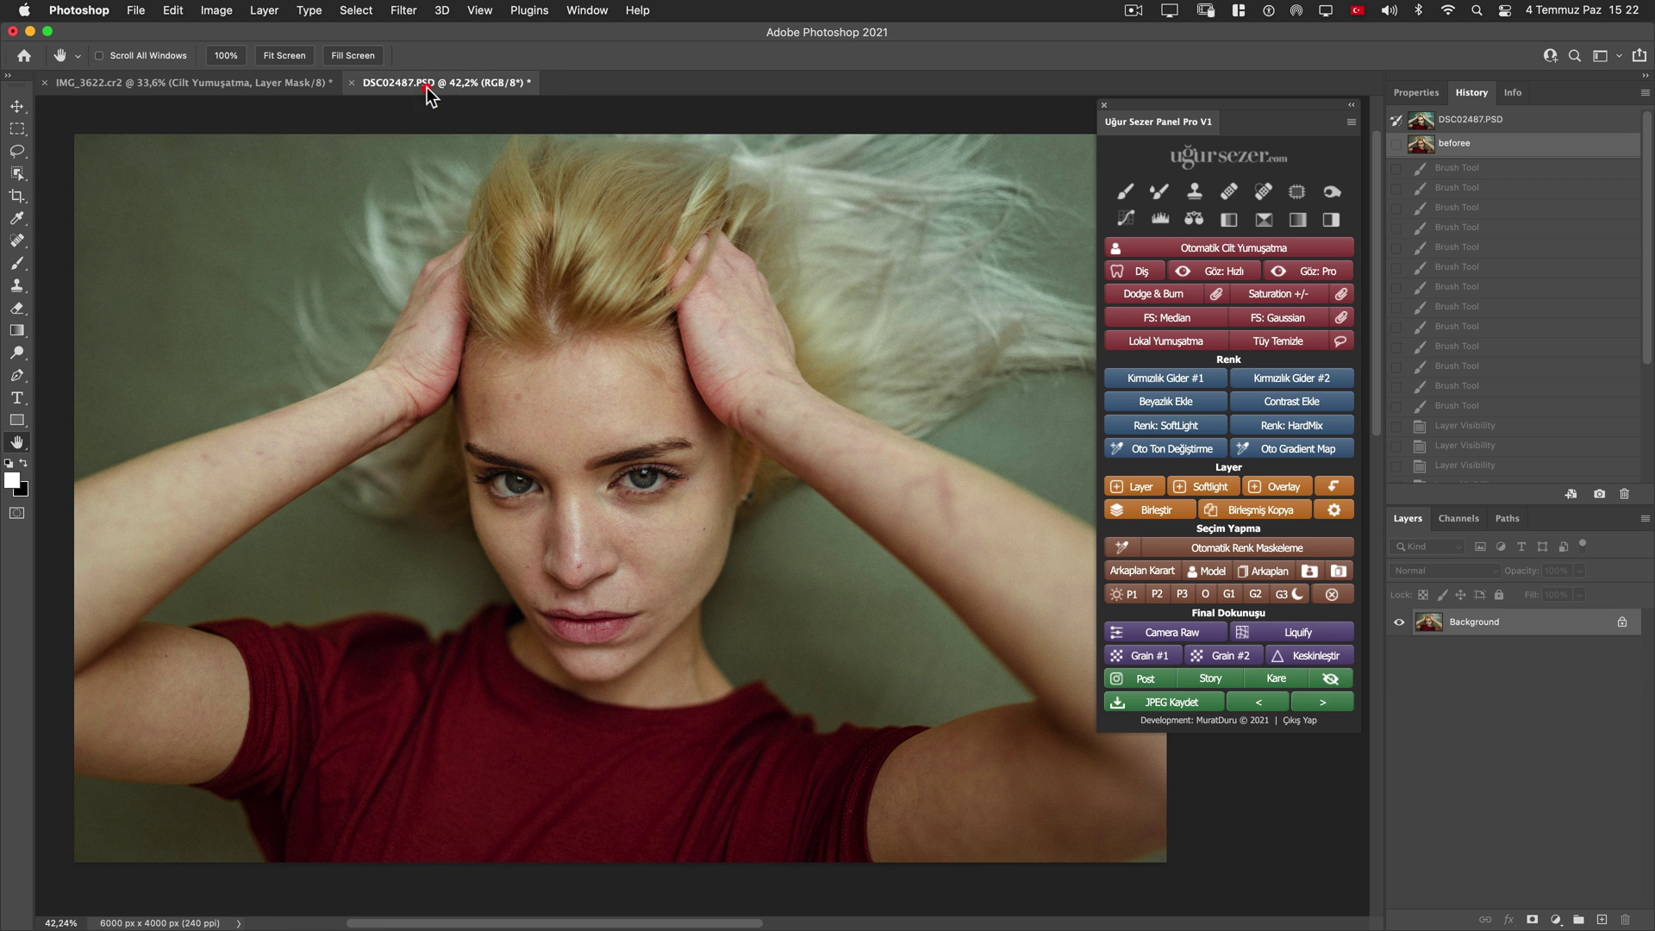
left_click(1225, 283)
mouse_move(703, 711)
left_mouse_down()
mouse_move(703, 757)
mouse_move(714, 648)
mouse_move(686, 614)
left_mouse_up()
left_click_drag(856, 546, 860, 532)
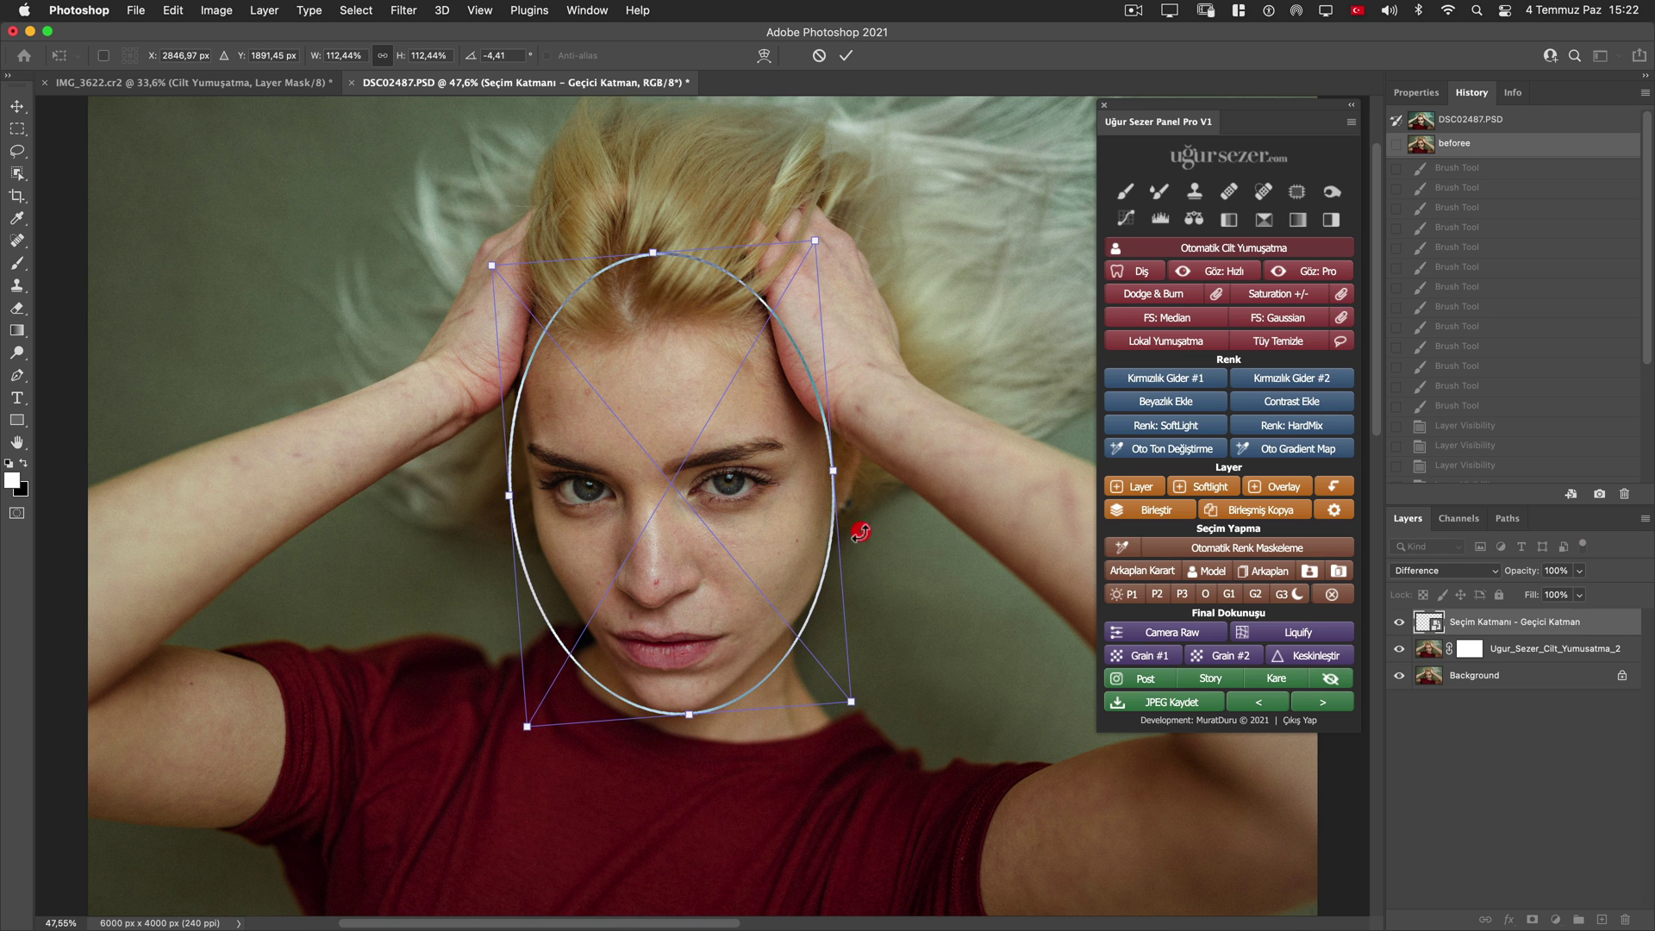
key("Return")
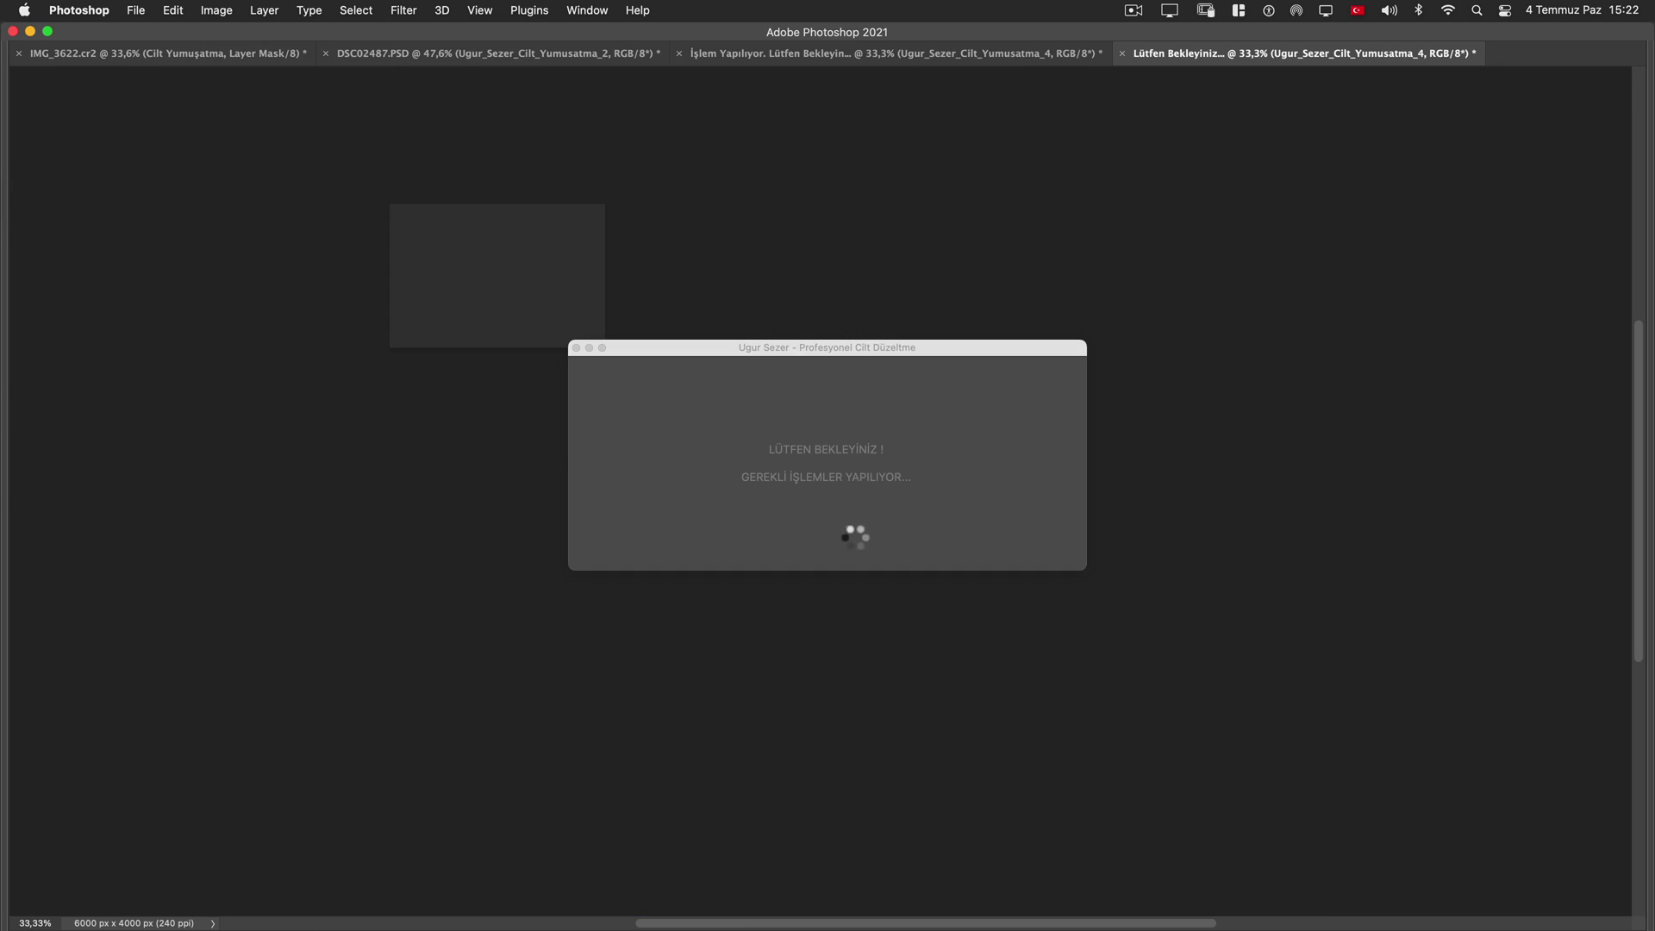
Raise the brush flow to 100% and enlarge the brush over the forehead
scroll(639, 398, "right", 3)
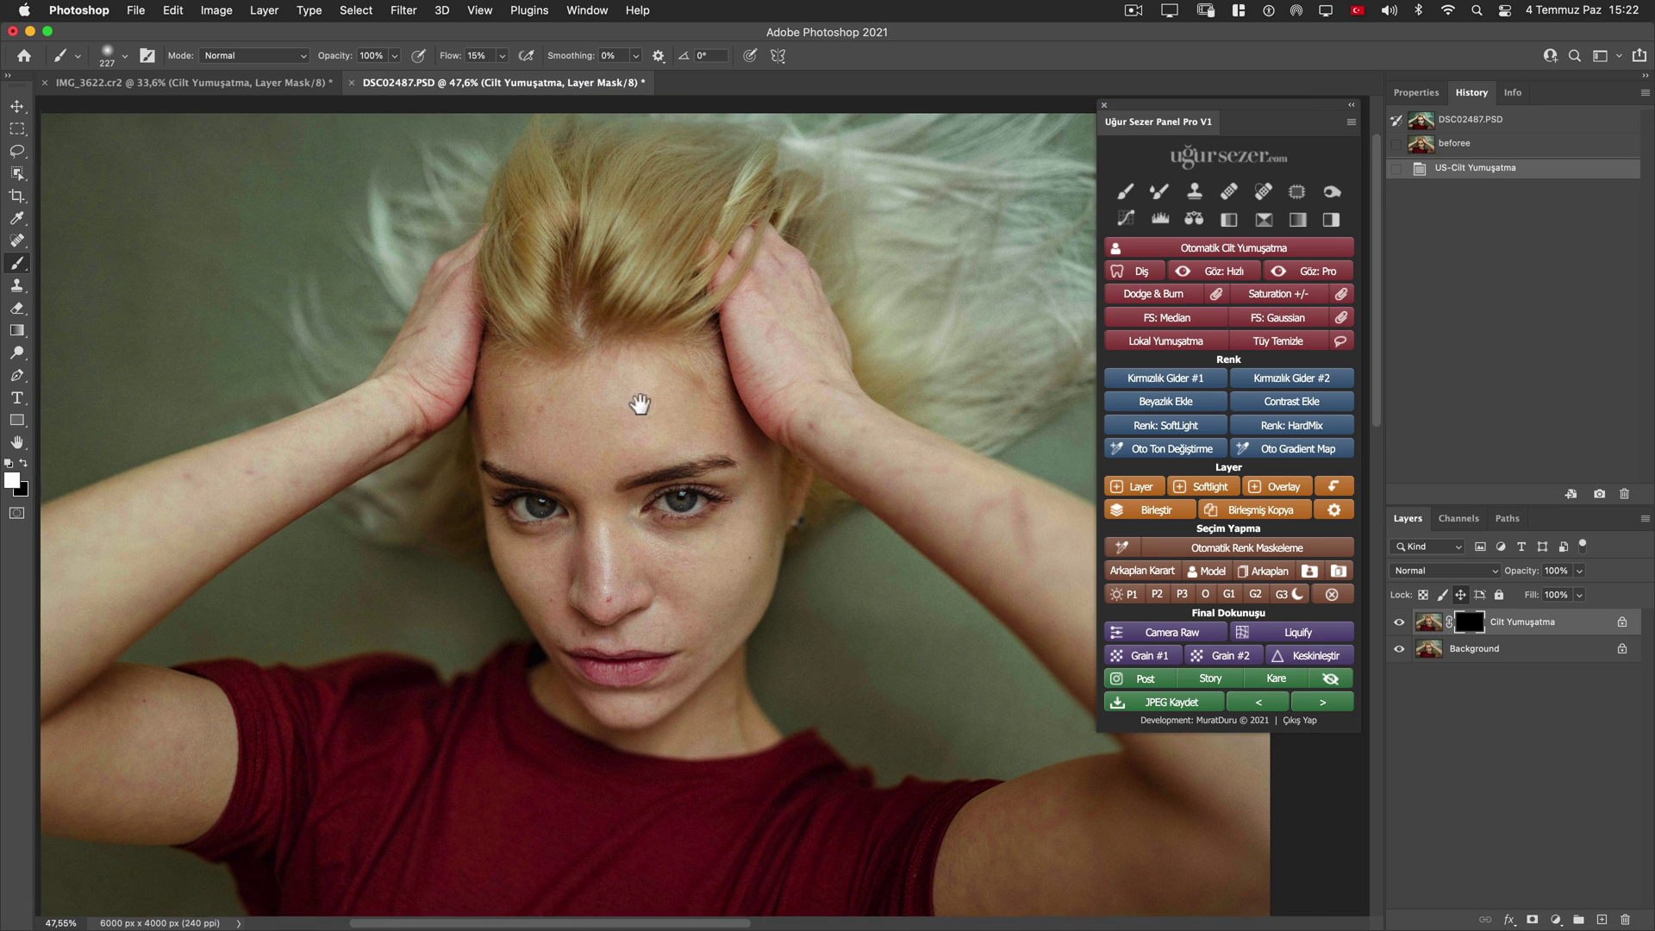
left_click(639, 391)
left_click(543, 338)
left_click_drag(450, 55, 560, 53)
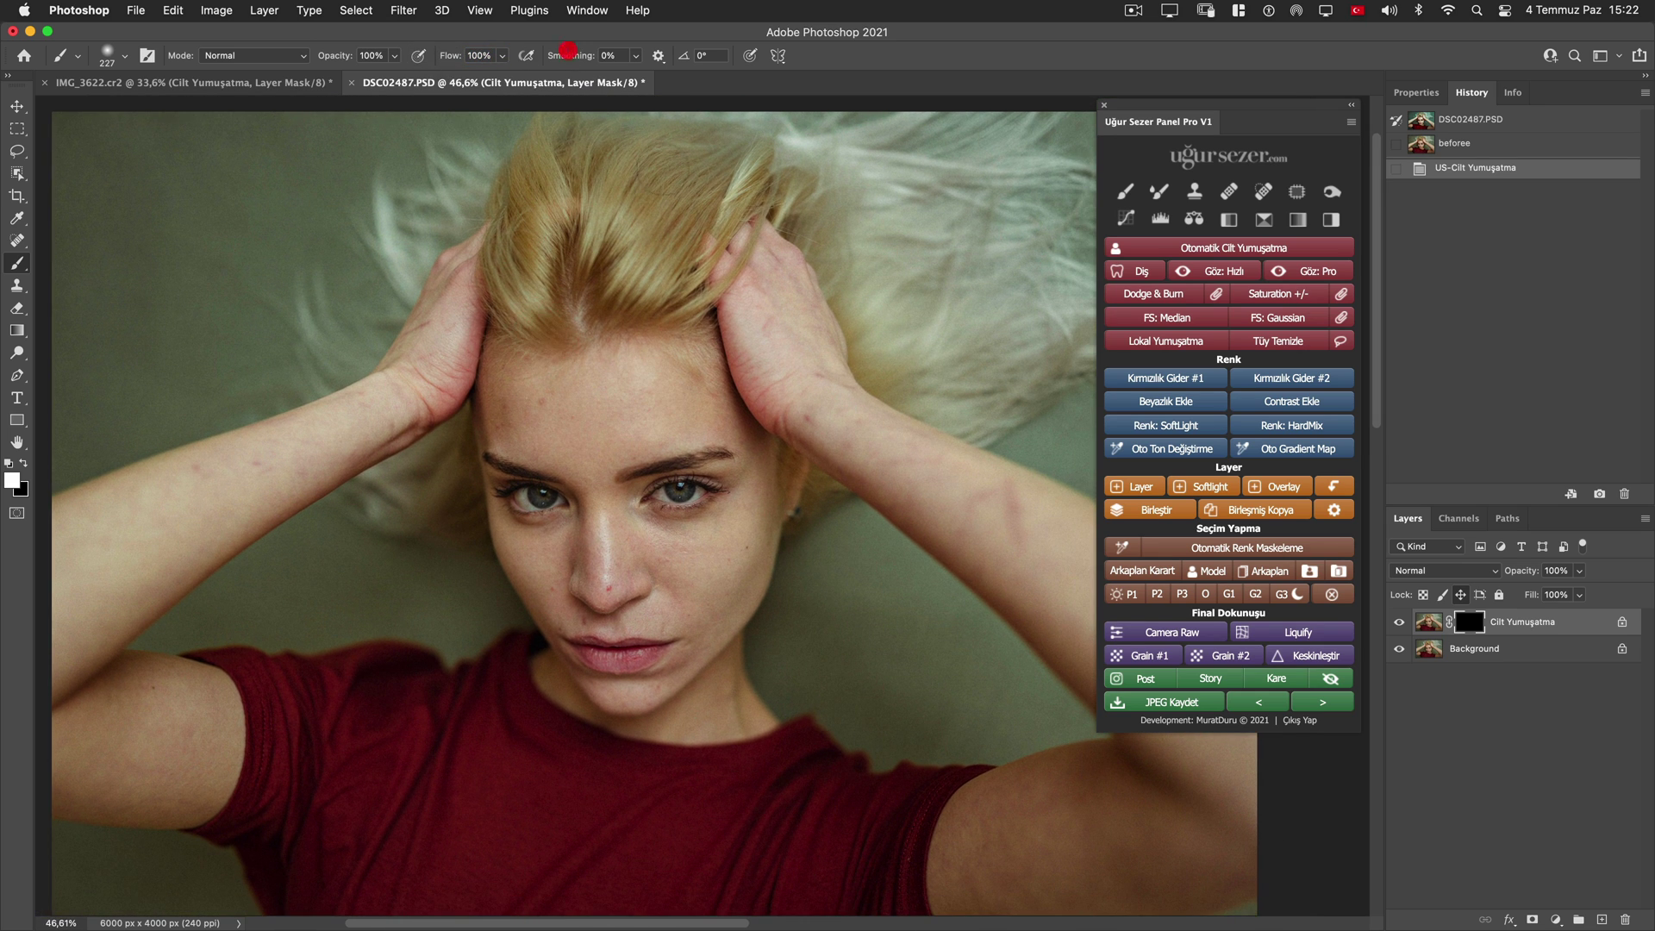
scroll(675, 310, "up", 3)
left_click_drag(655, 488, 632, 407)
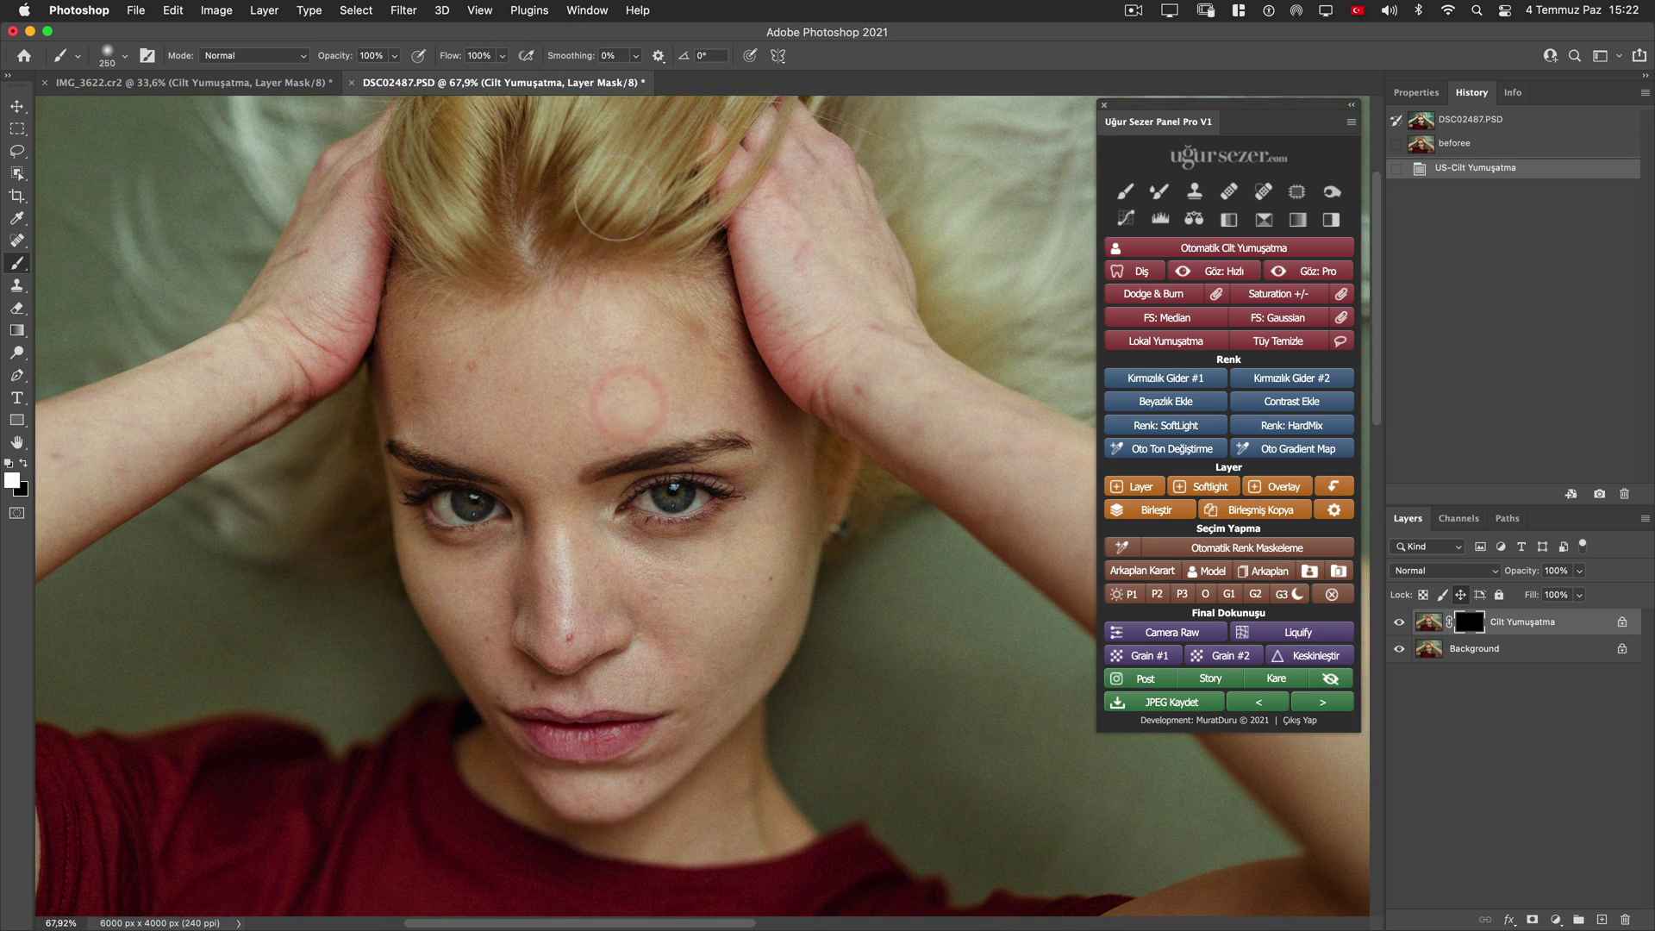
key("bracketright")
key("bracketright")
key("bracketright")
key("bracketright")
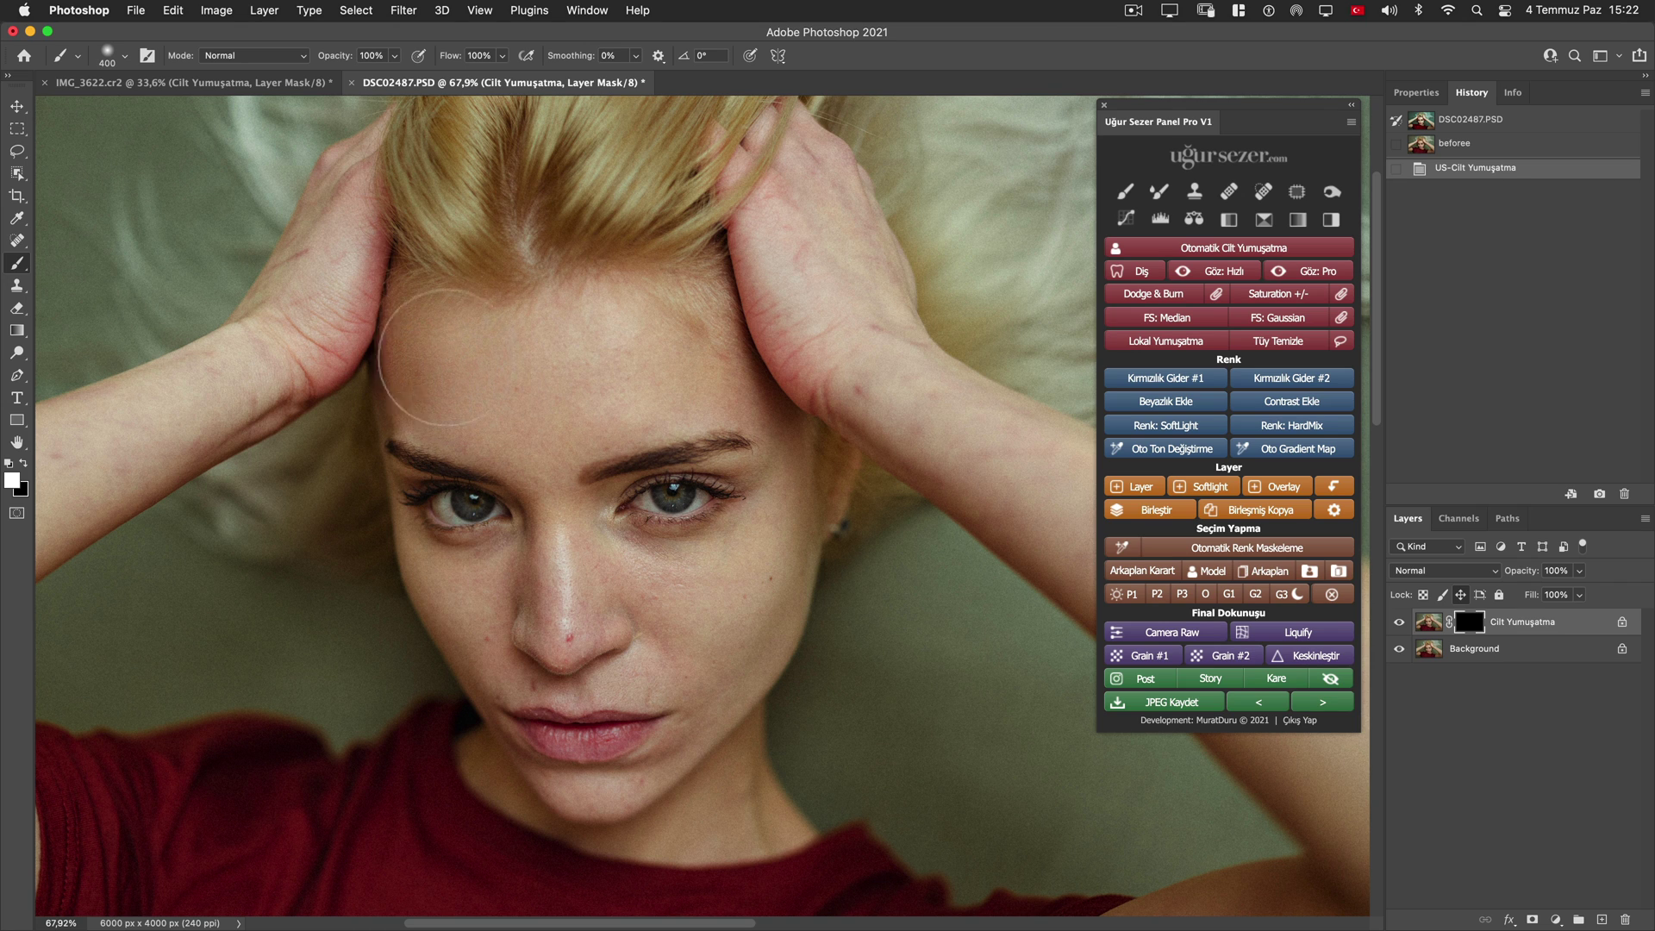
Paint smoothing over the forehead, between the eyes and along the nose
left_click(676, 359)
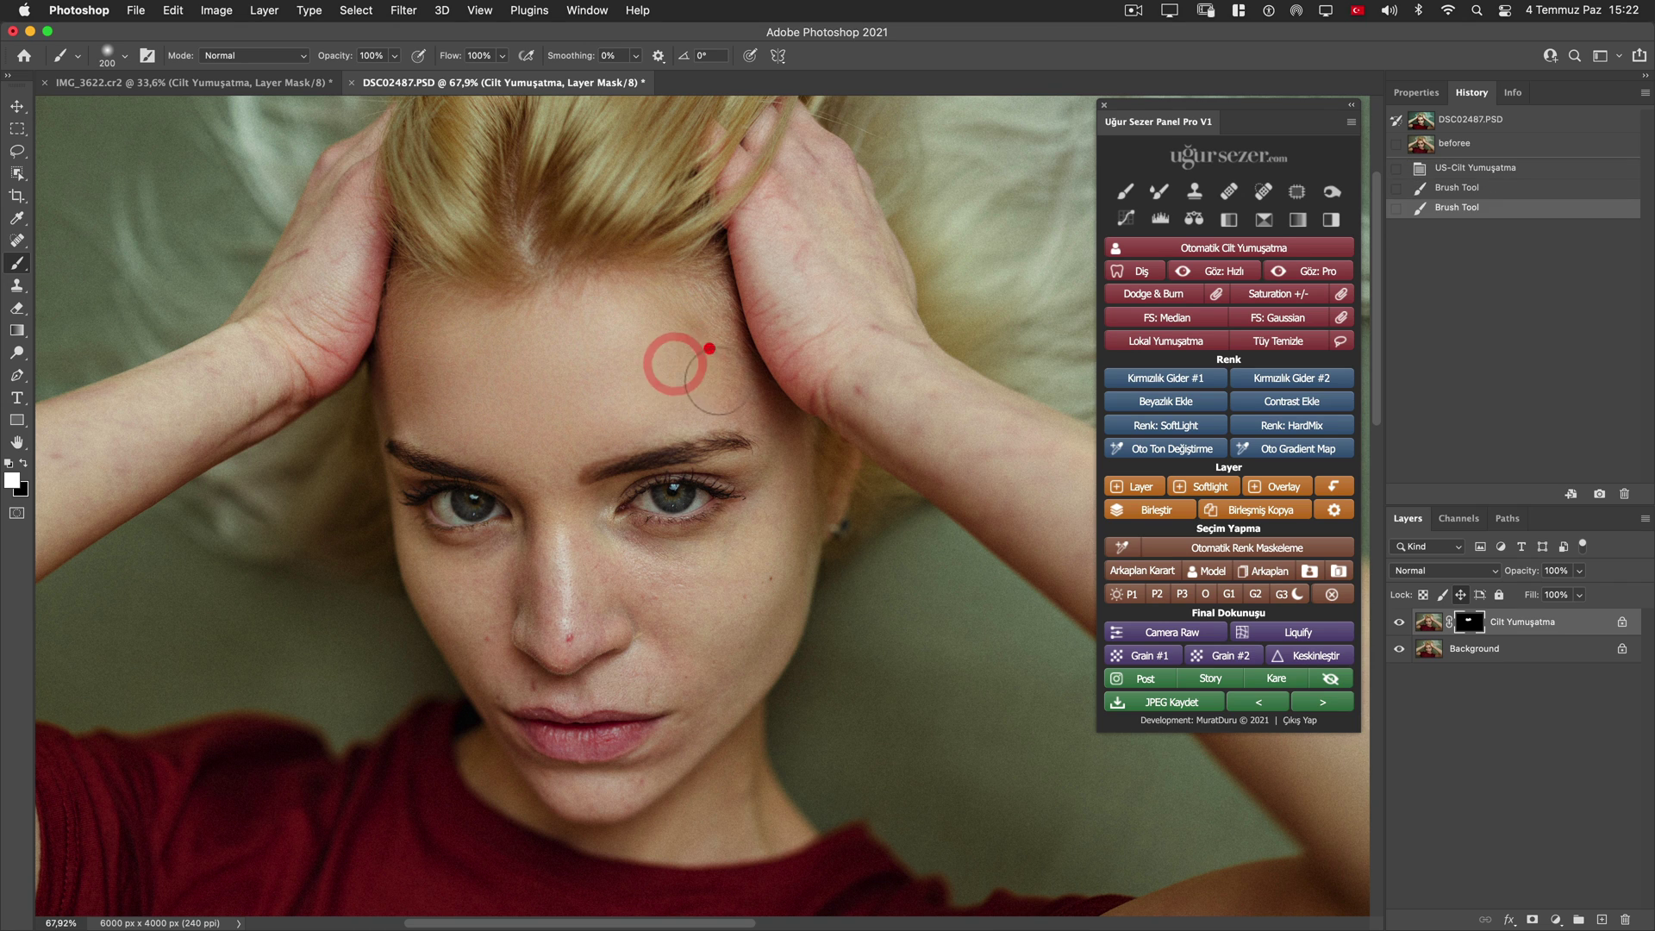
left_click(707, 354)
key("bracketleft")
key("bracketleft")
key("bracketleft")
left_click(629, 290)
left_click(628, 339)
key("bracketleft")
key("bracketleft")
key("bracketleft")
left_click(561, 505)
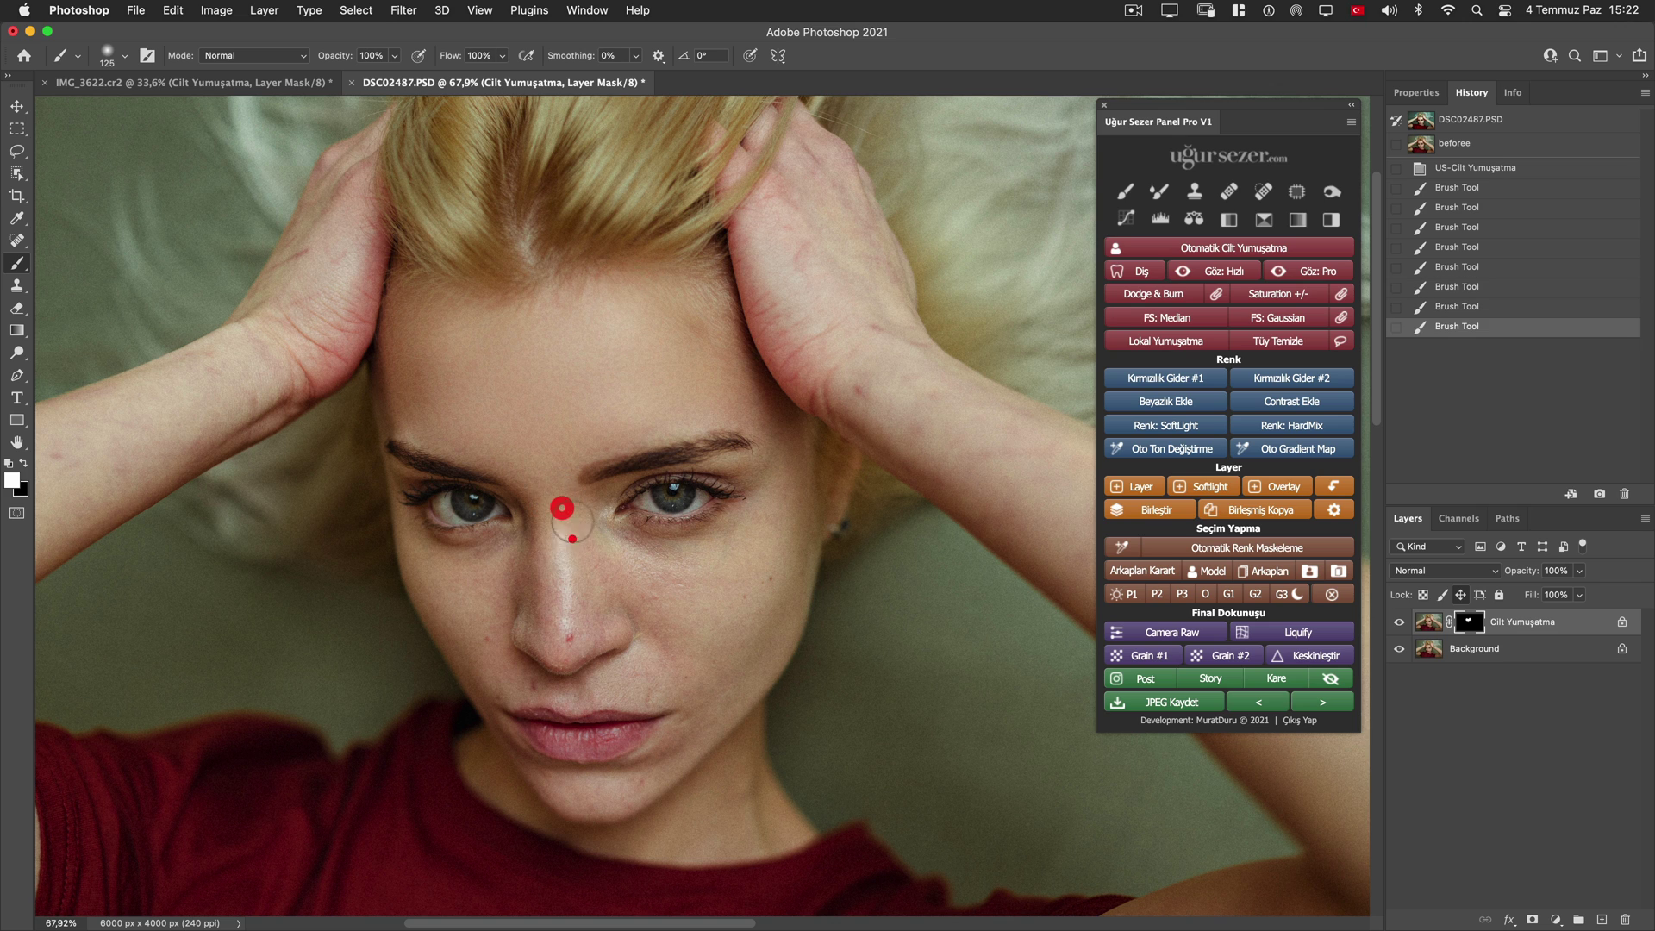
left_click(591, 561)
left_click(593, 603)
left_click(628, 562)
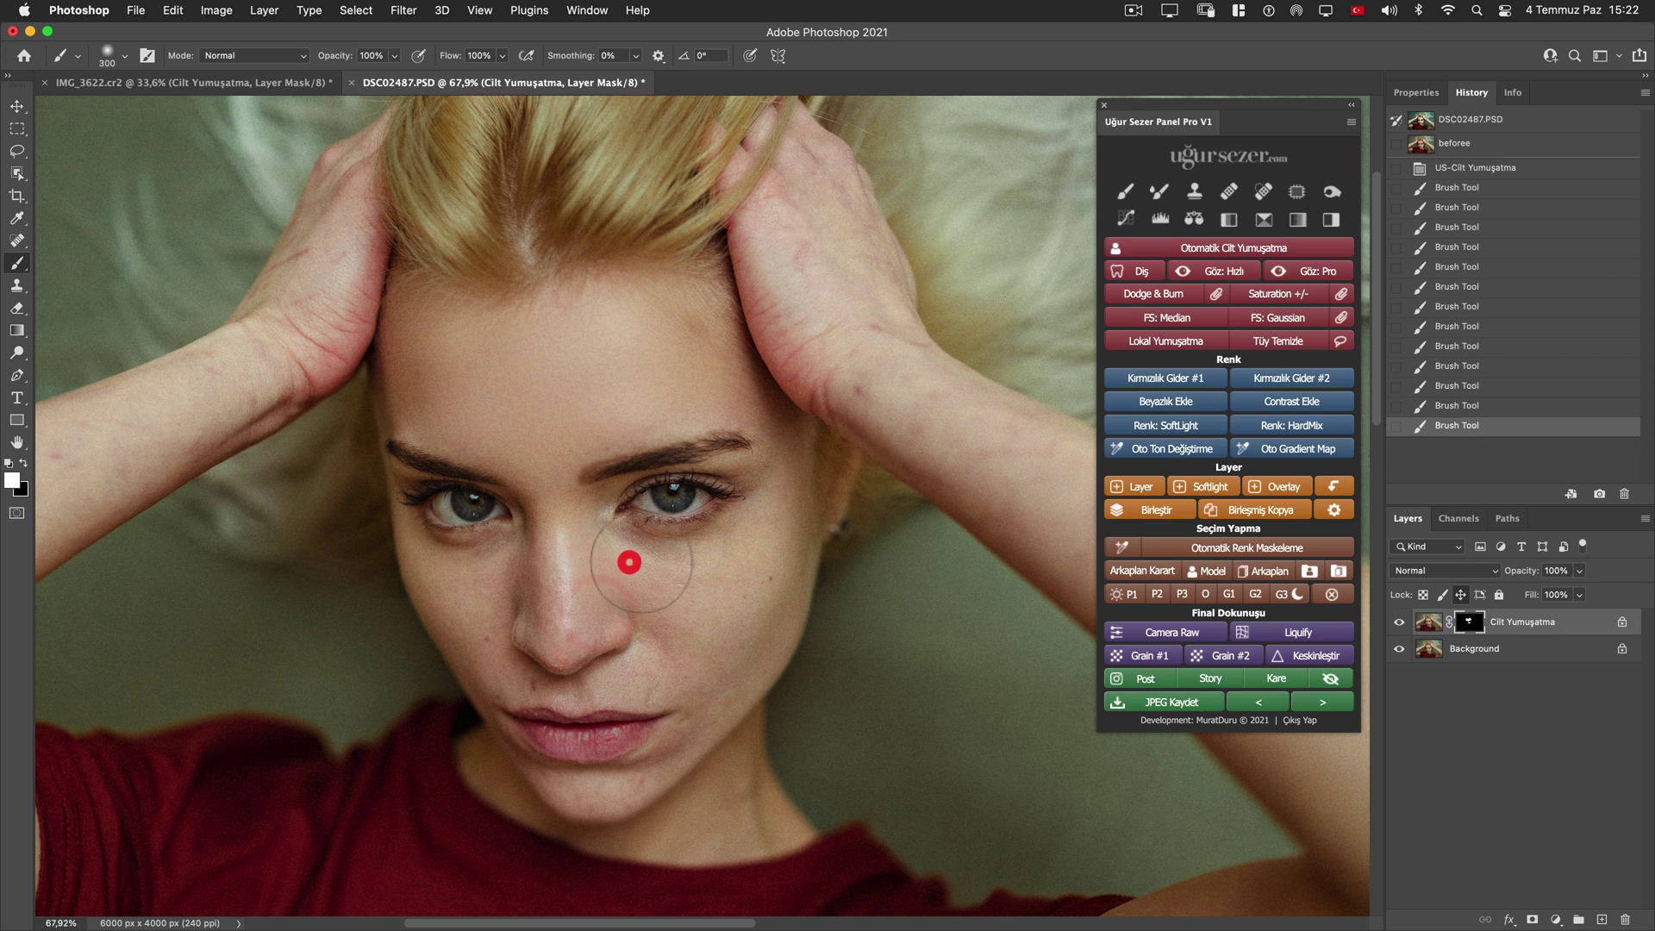
Paint smoothing onto the cheek with a slightly smaller brush
key("bracketright")
key("bracketright")
key("bracketright")
key("bracketleft")
key("bracketleft")
key("bracketleft")
left_click(691, 587)
left_click(658, 661)
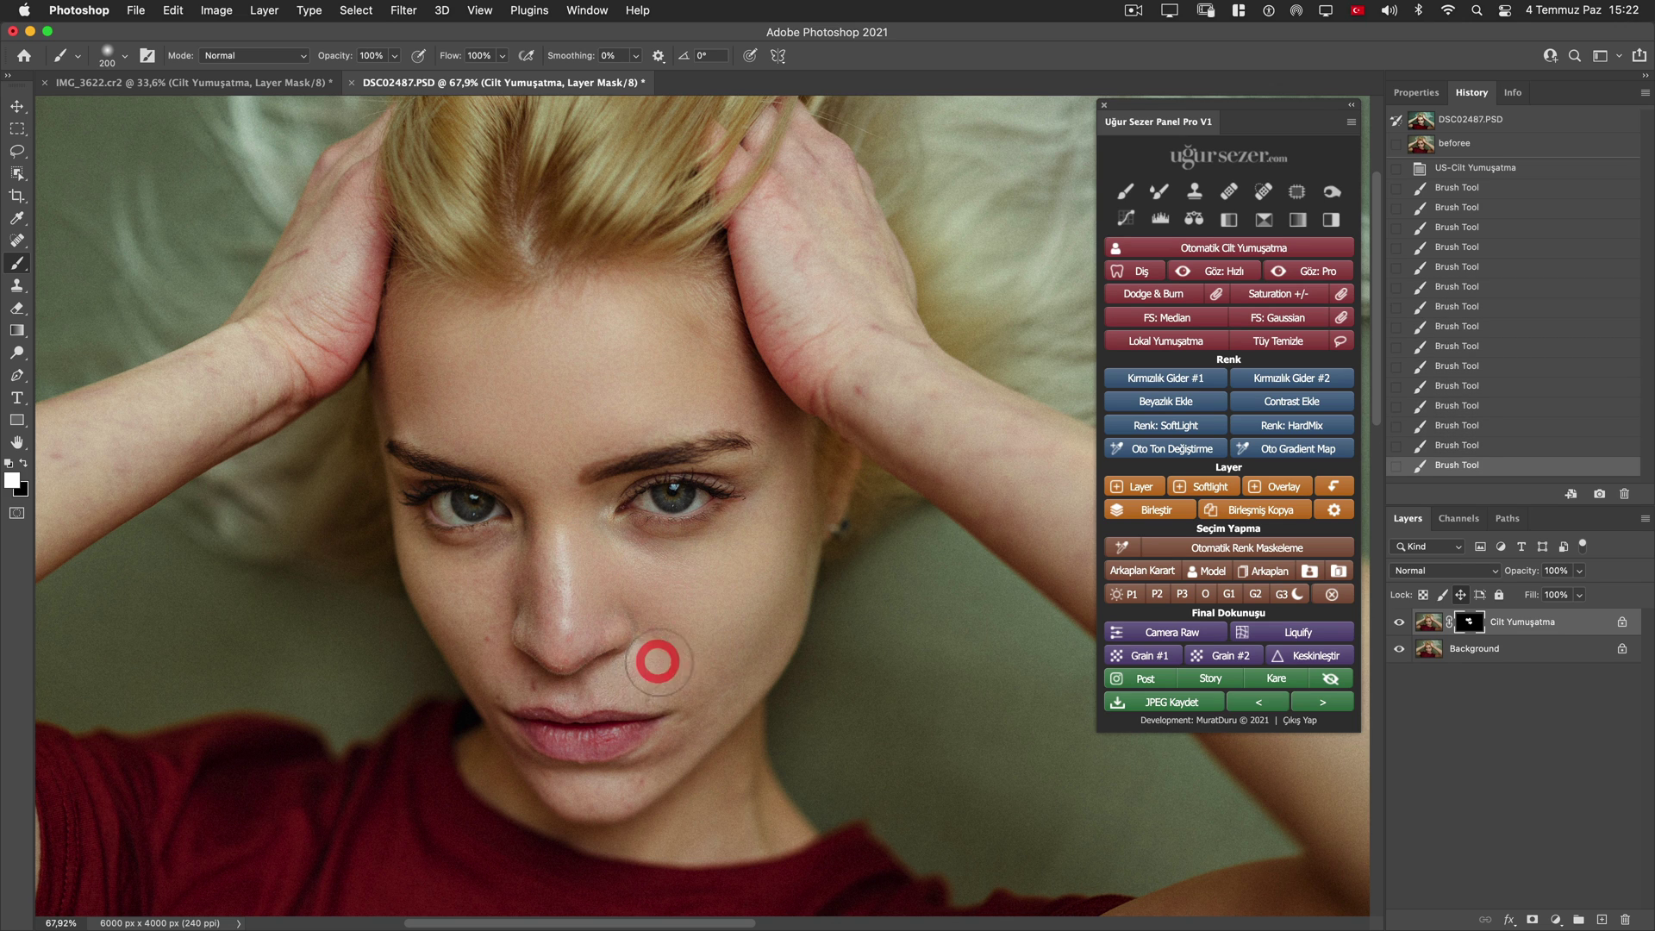
left_click(710, 658)
key("bracketleft")
Paint smoothing around the lips, mouth corner and chin
left_click(620, 768)
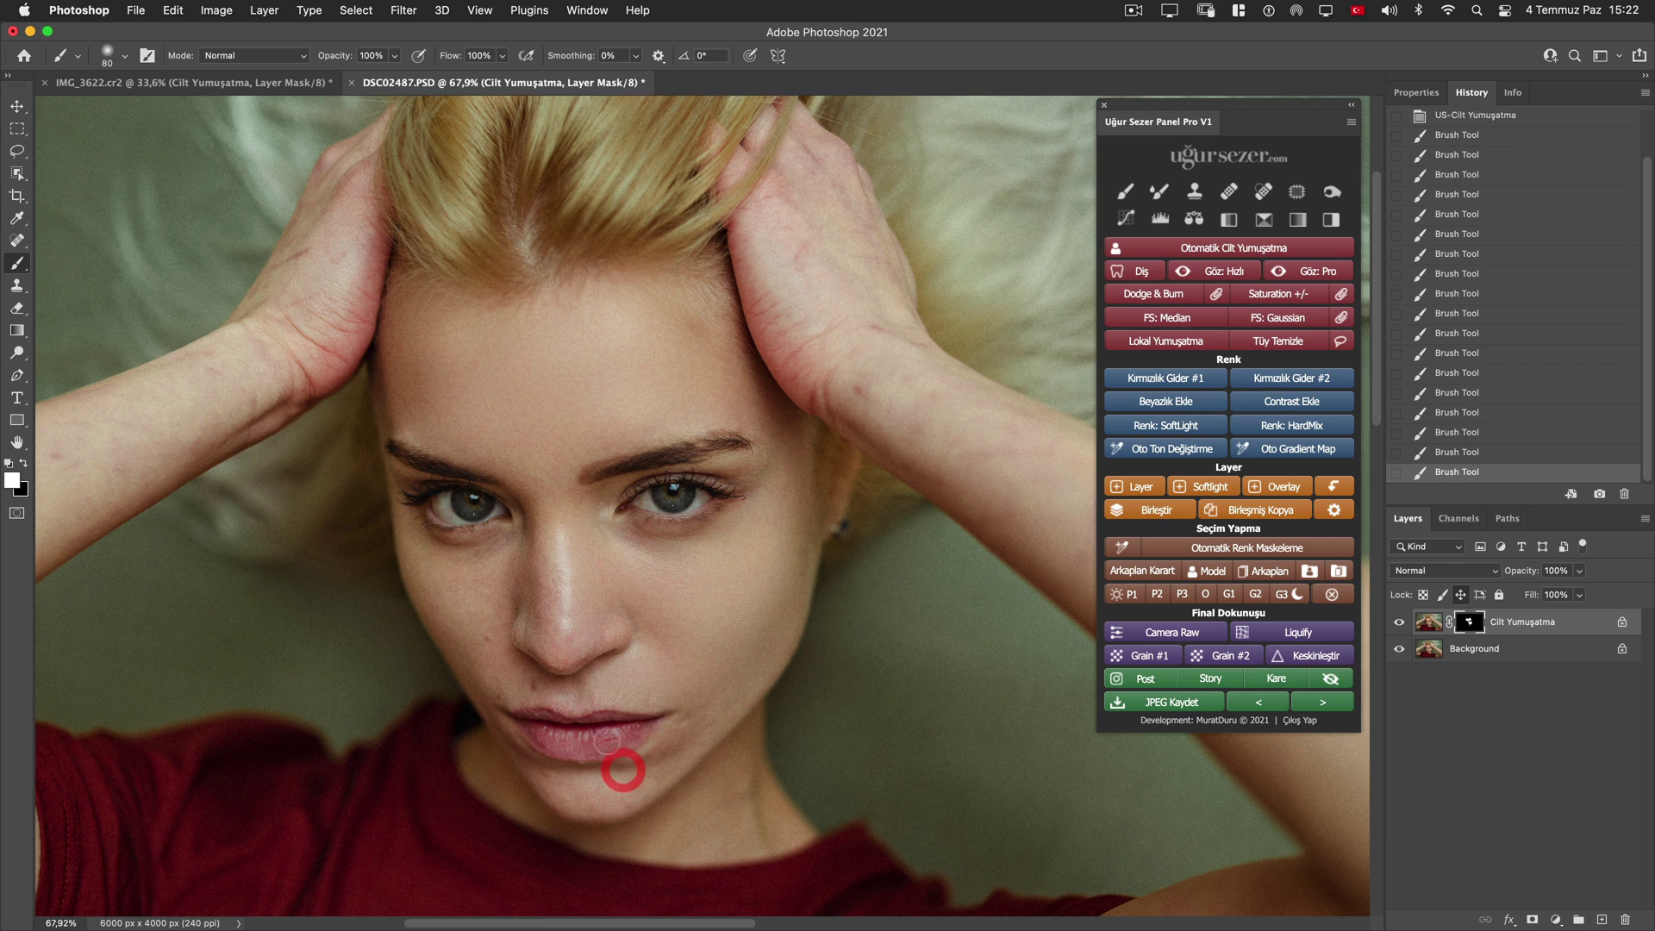
left_click(635, 730)
left_click(600, 739)
left_click(676, 740)
key("bracketright")
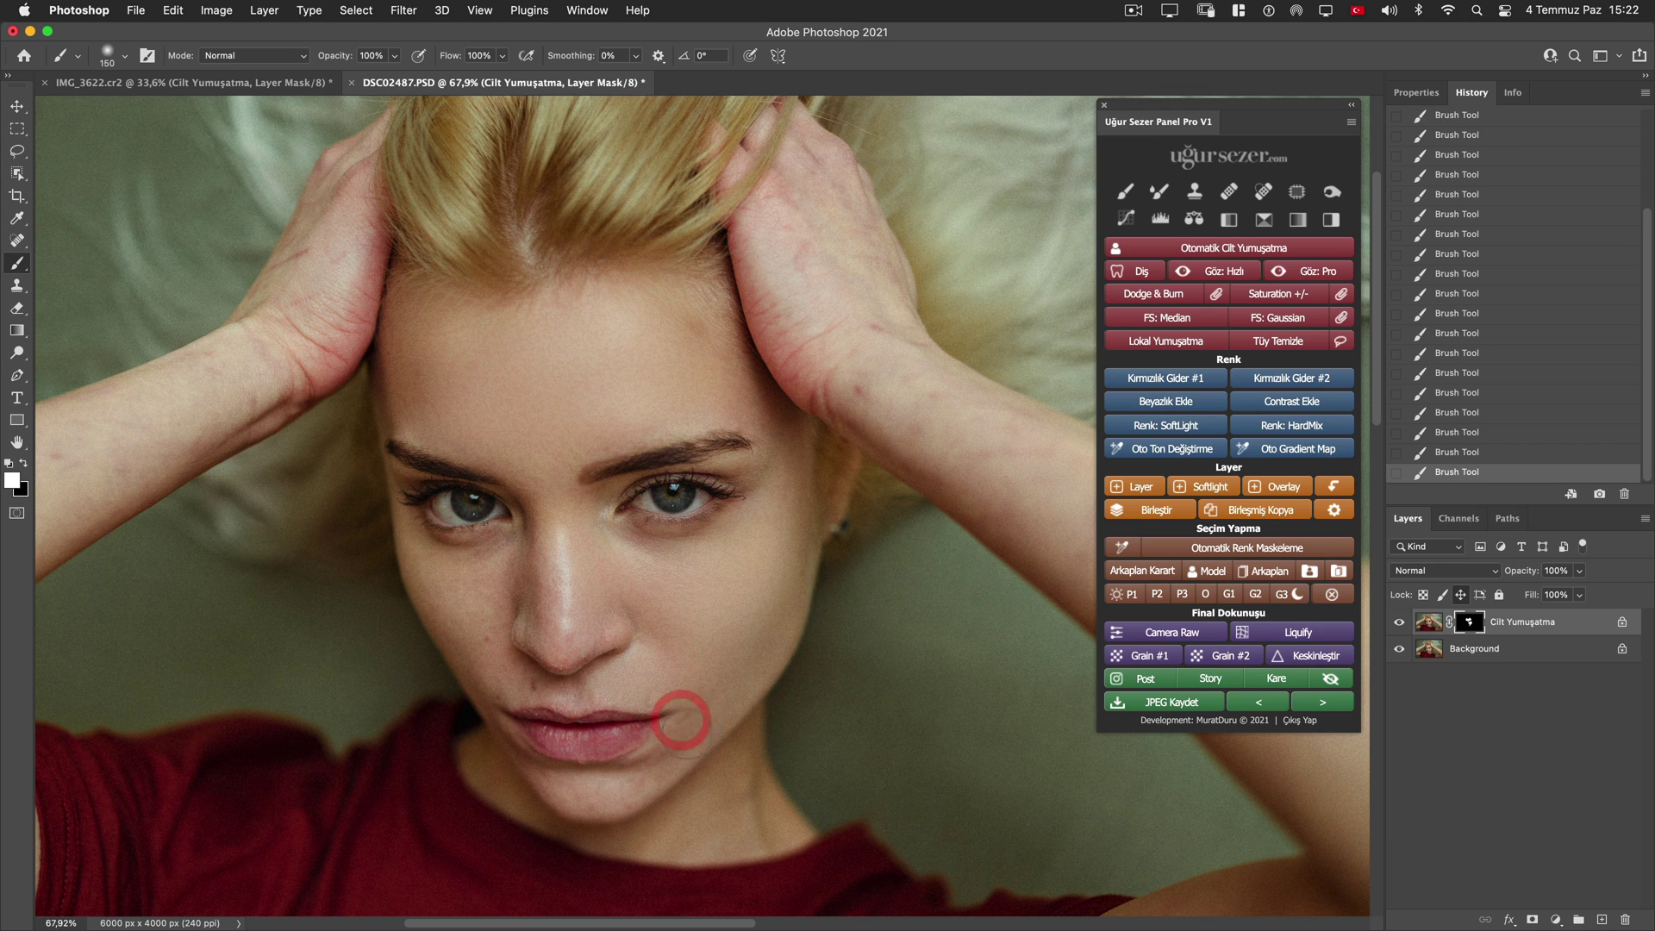
left_click(651, 754)
left_click(556, 766)
key("bracketleft")
Paint smoothing on the upper lip and beside the nose
left_click(509, 677)
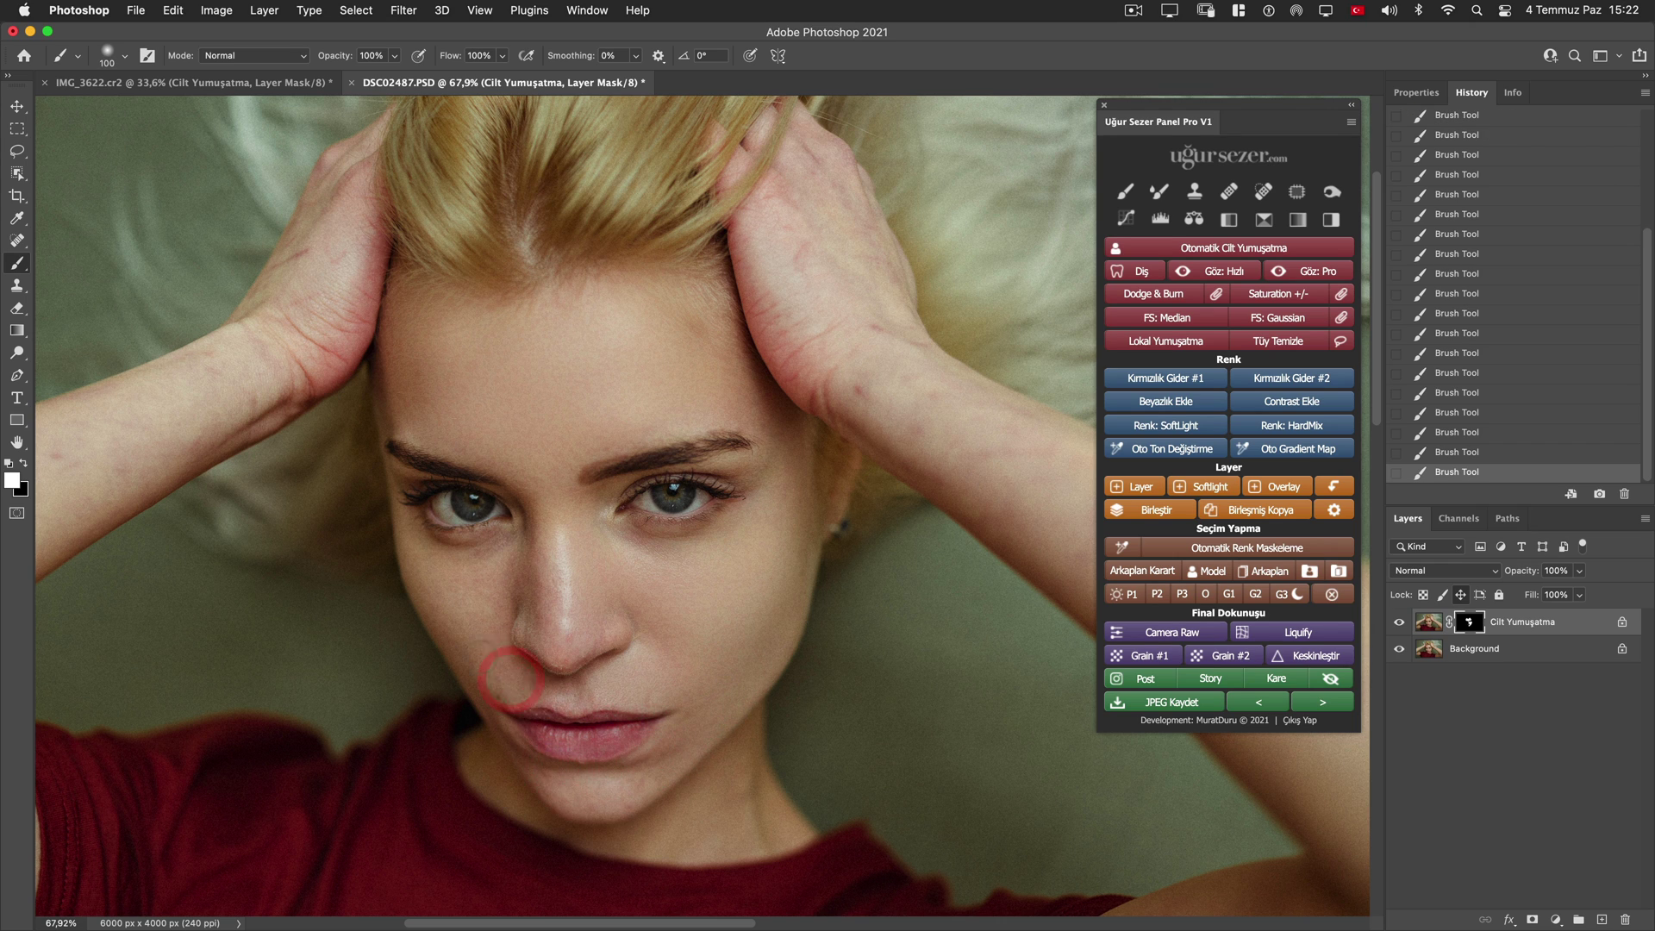
left_click(505, 678)
left_click(566, 630)
scroll(566, 630, "left", 5)
left_click(753, 624)
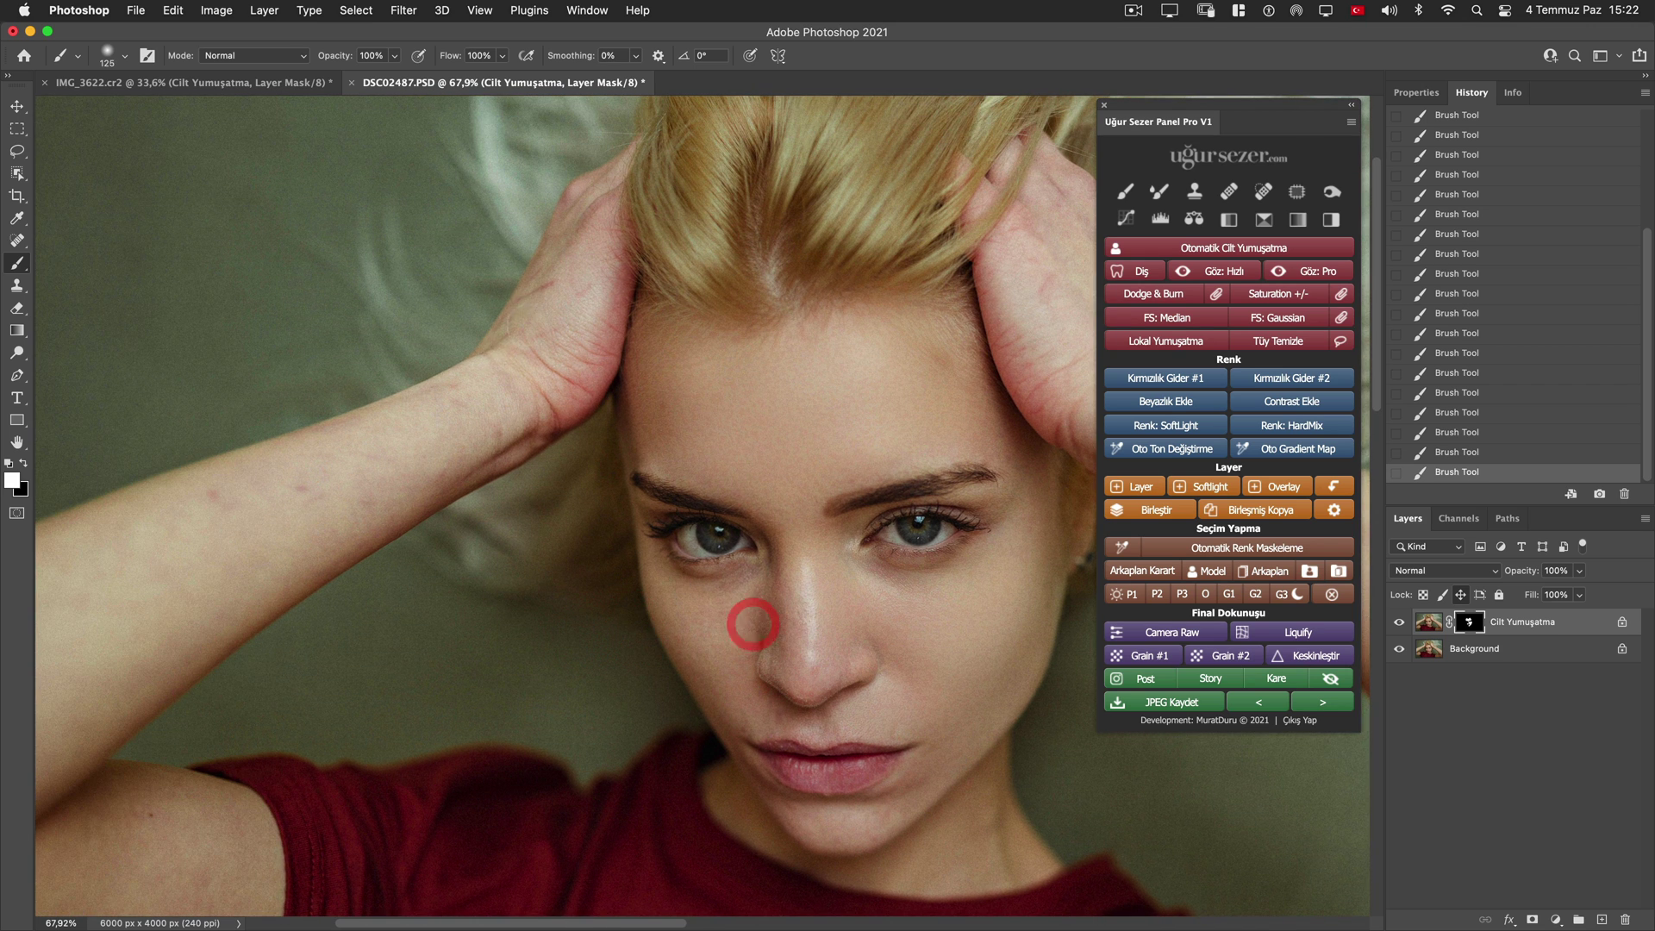
Paint smoothing onto the left hand and wrist with a larger brush
key("bracketright")
key("bracketright")
key("bracketright")
left_click_drag(519, 336, 531, 304)
left_click(598, 329)
left_click(565, 363)
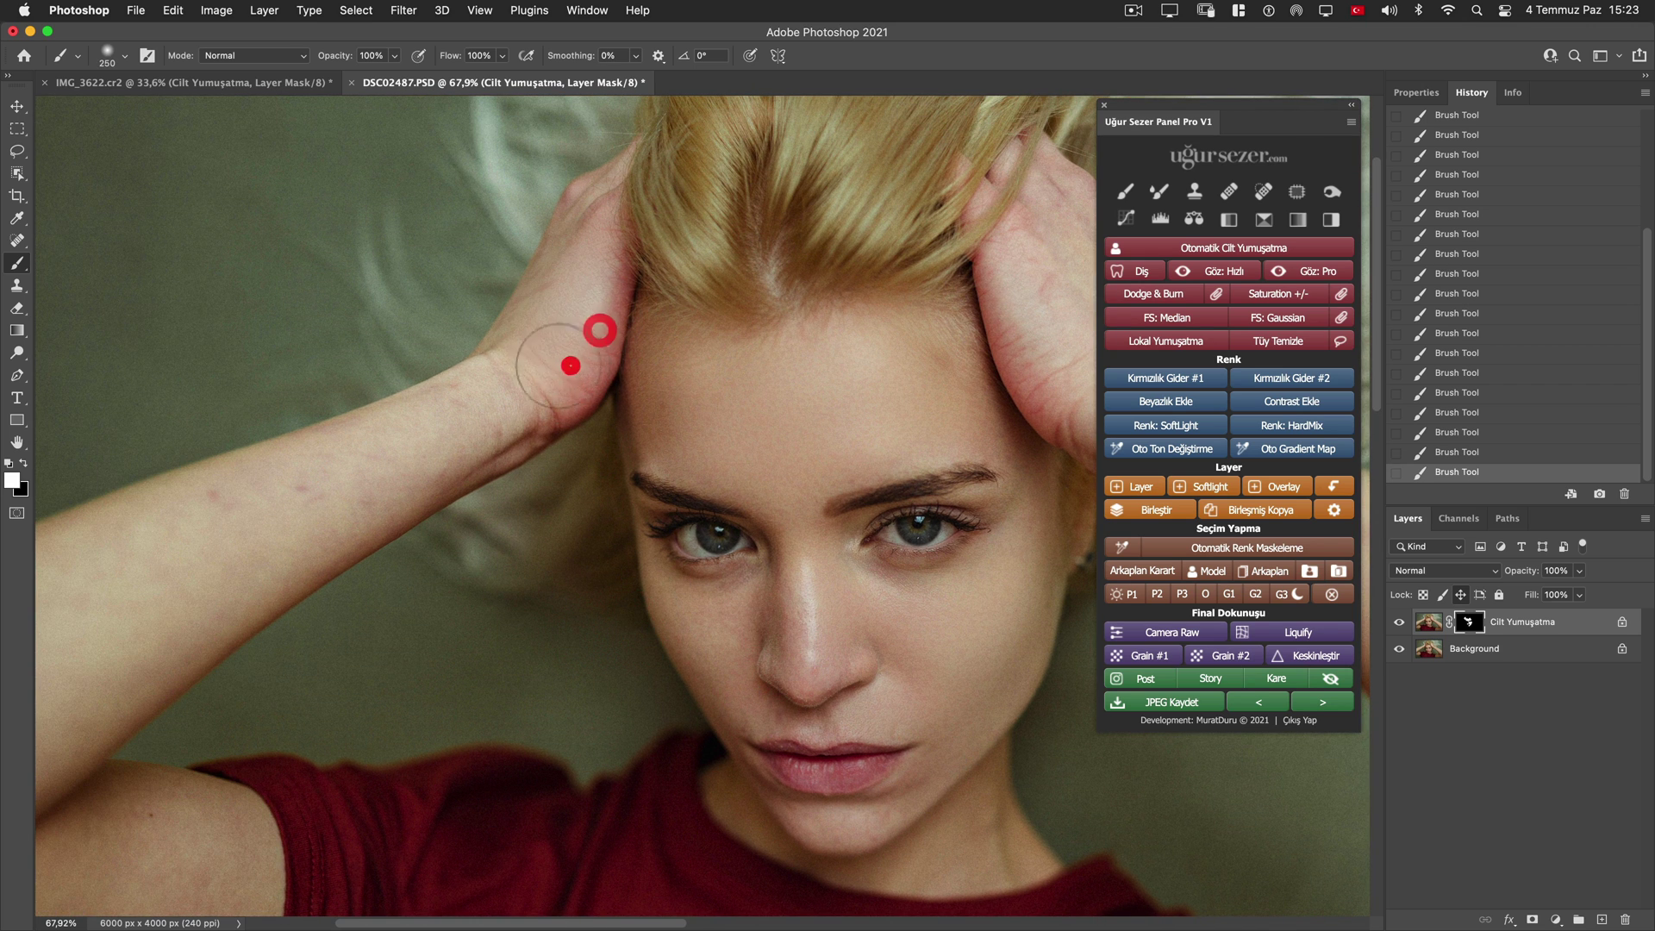
scroll(517, 413, "left", 3)
left_click(576, 394)
Paint away red blemishes on the forearm and the dark blemish on the upper arm
left_click(349, 467)
left_click(392, 451)
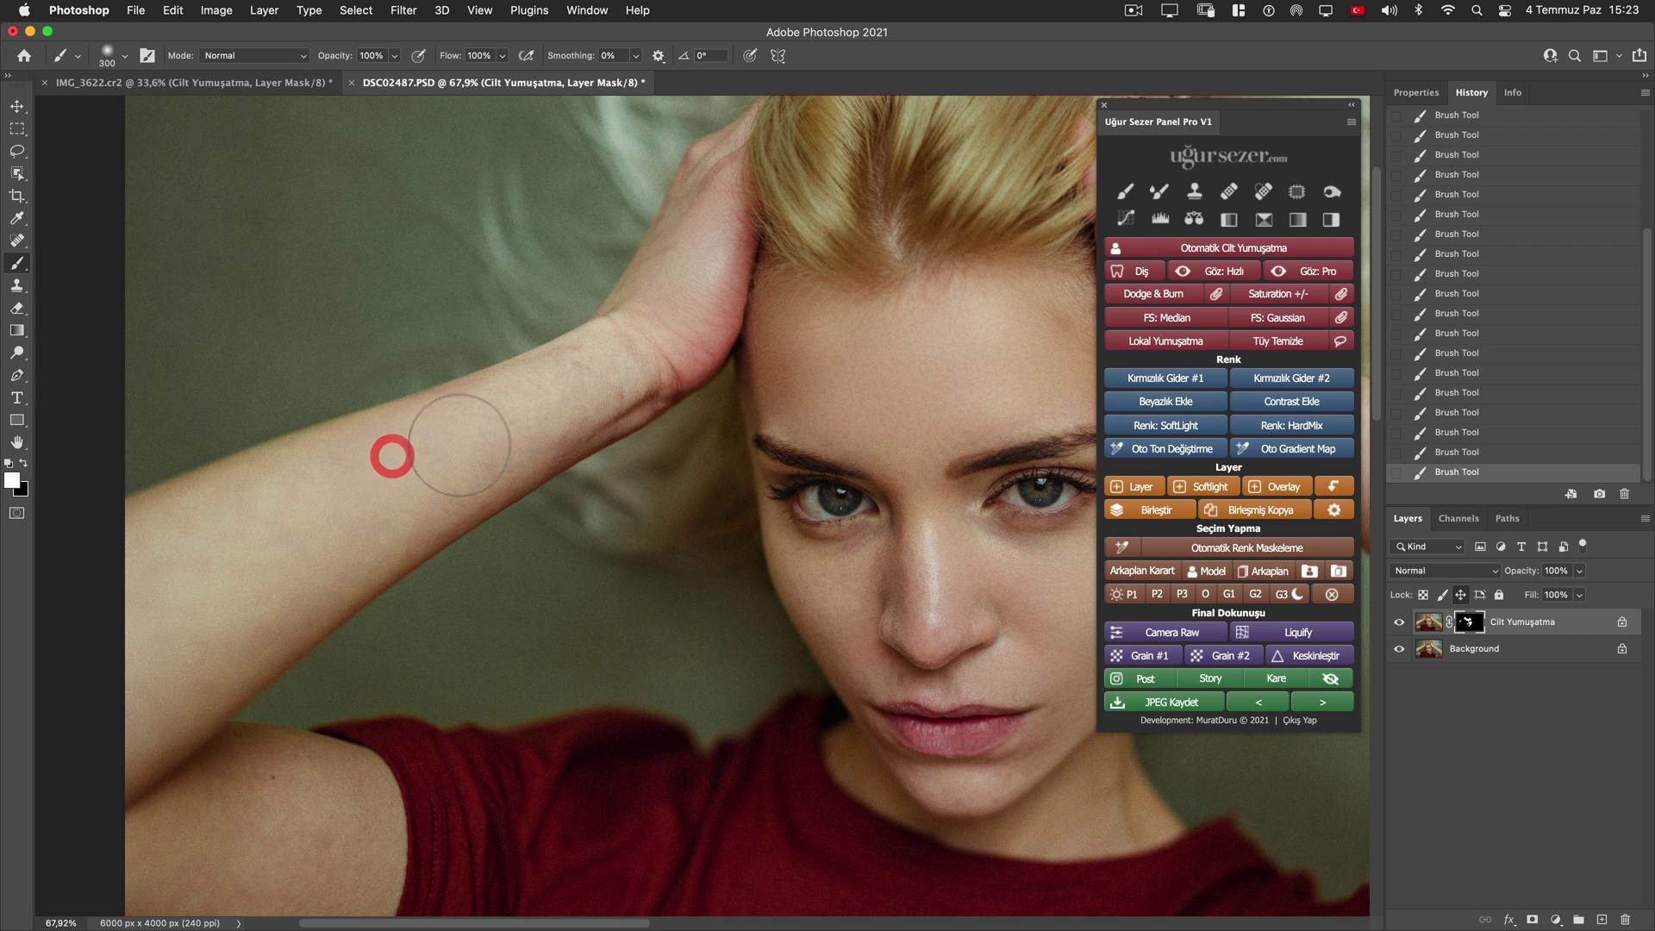
key("bracketright")
left_click(547, 417)
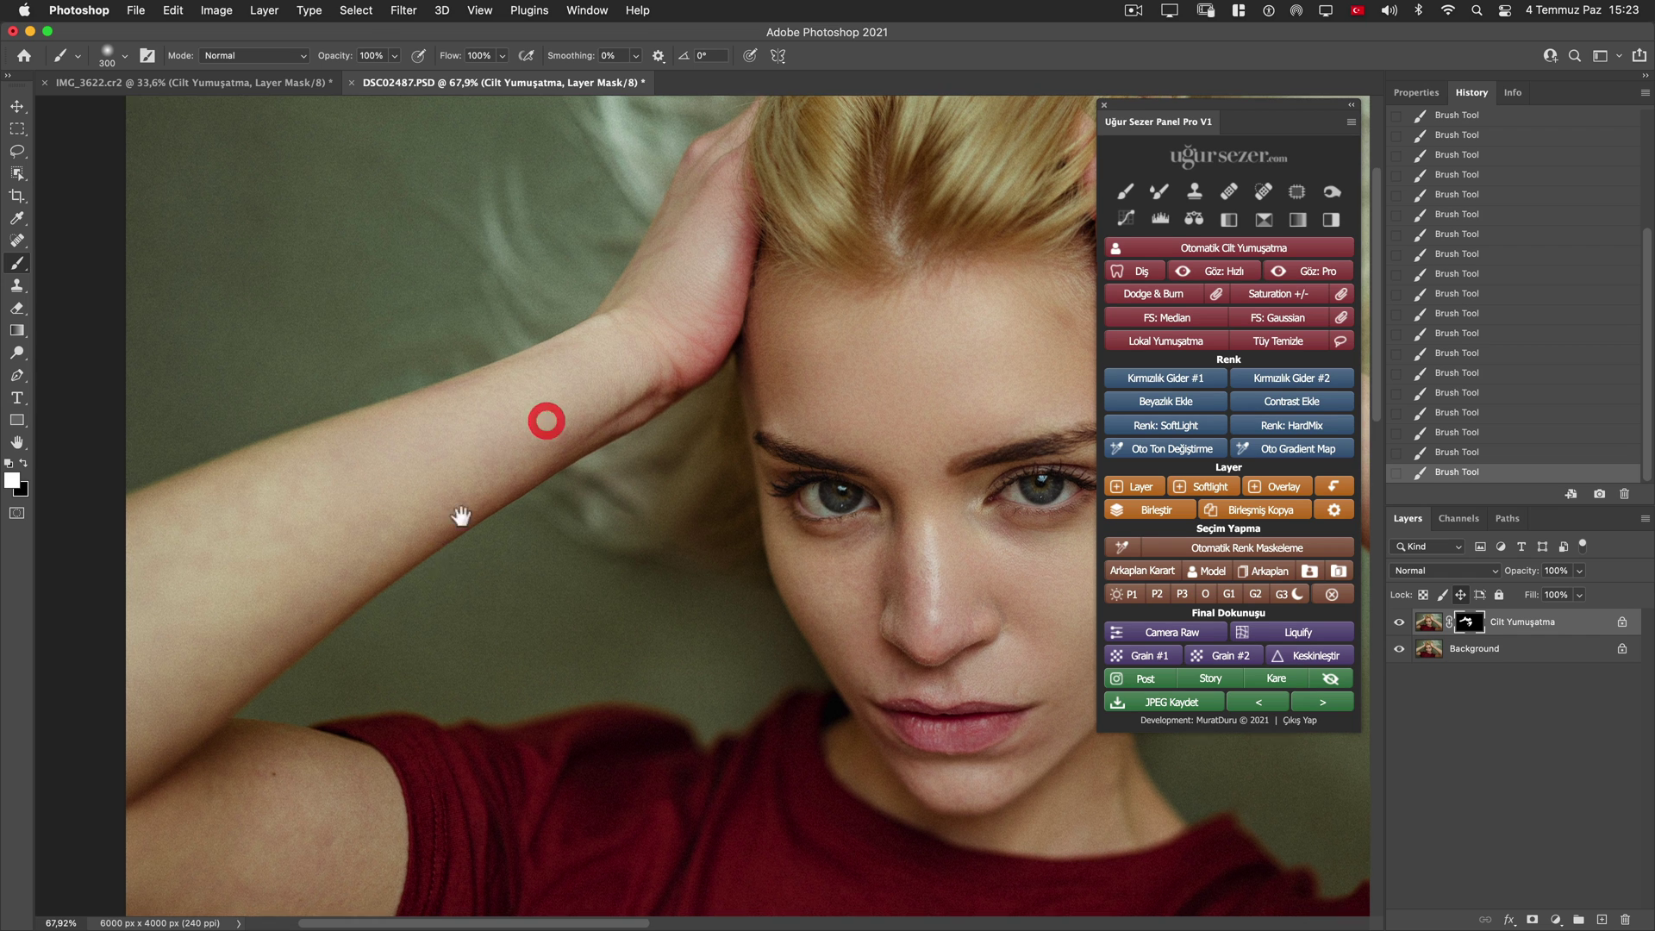
scroll(547, 417, "down", 3)
scroll(546, 418, "left", 3)
key("bracketright")
left_click(598, 399)
left_click(332, 554)
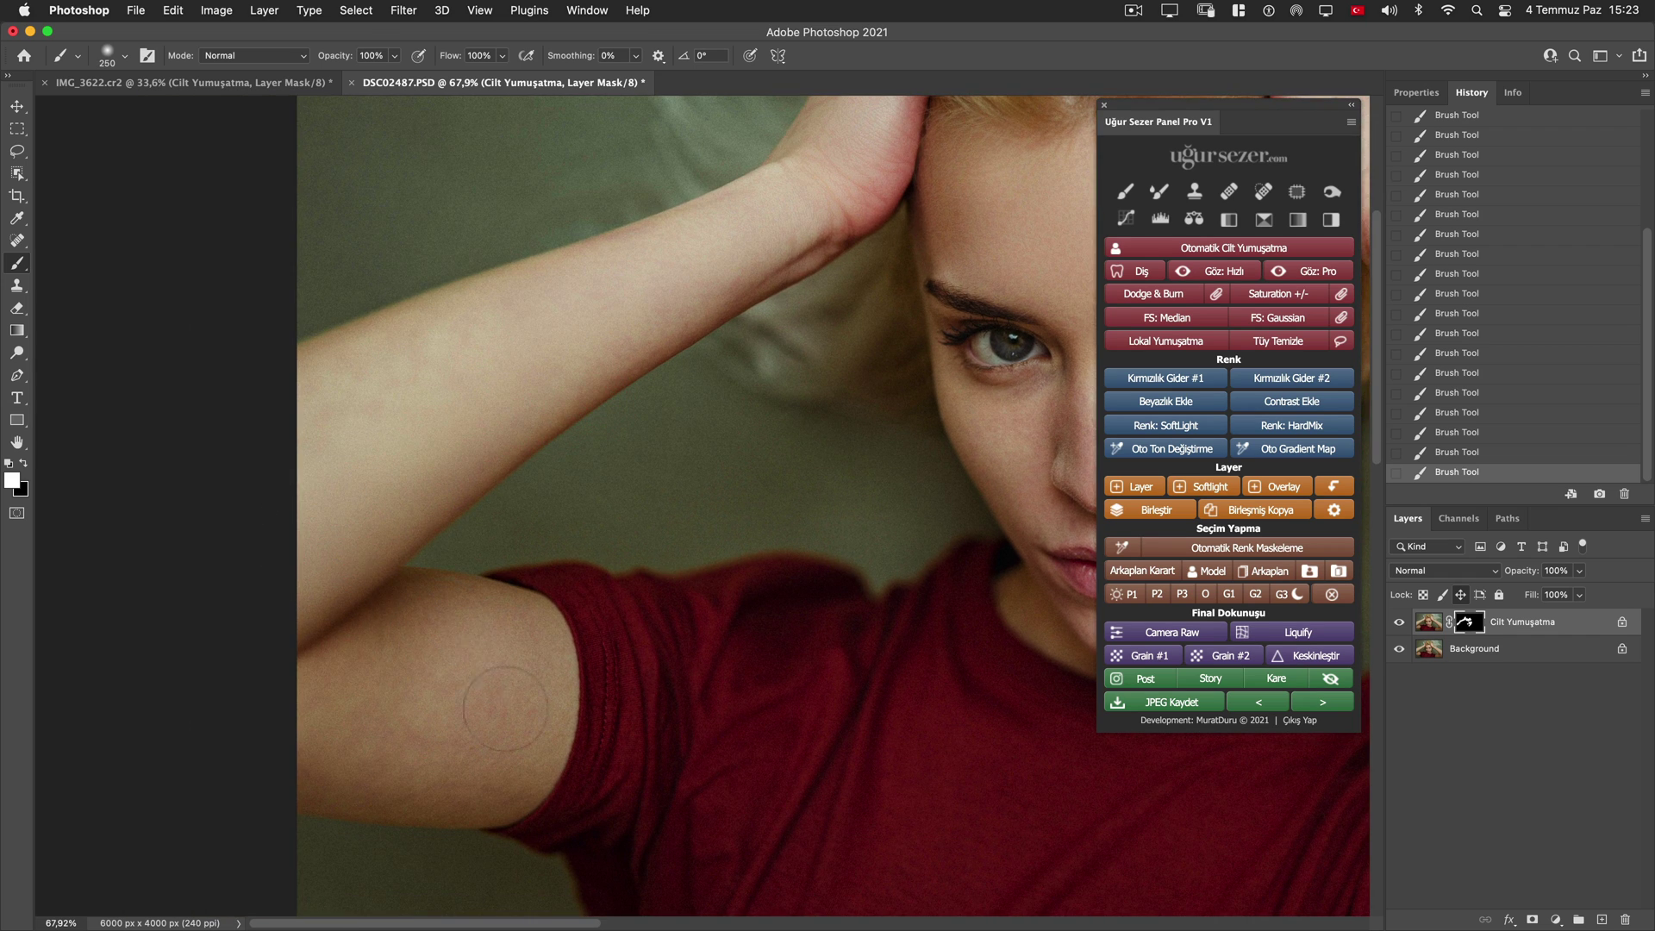
left_click(499, 694)
Paint smoothing along the right wrist and forearm, enlarging the brush
left_click_drag(724, 676, 546, 830)
key("bracketleft")
key("bracketleft")
key("bracketleft")
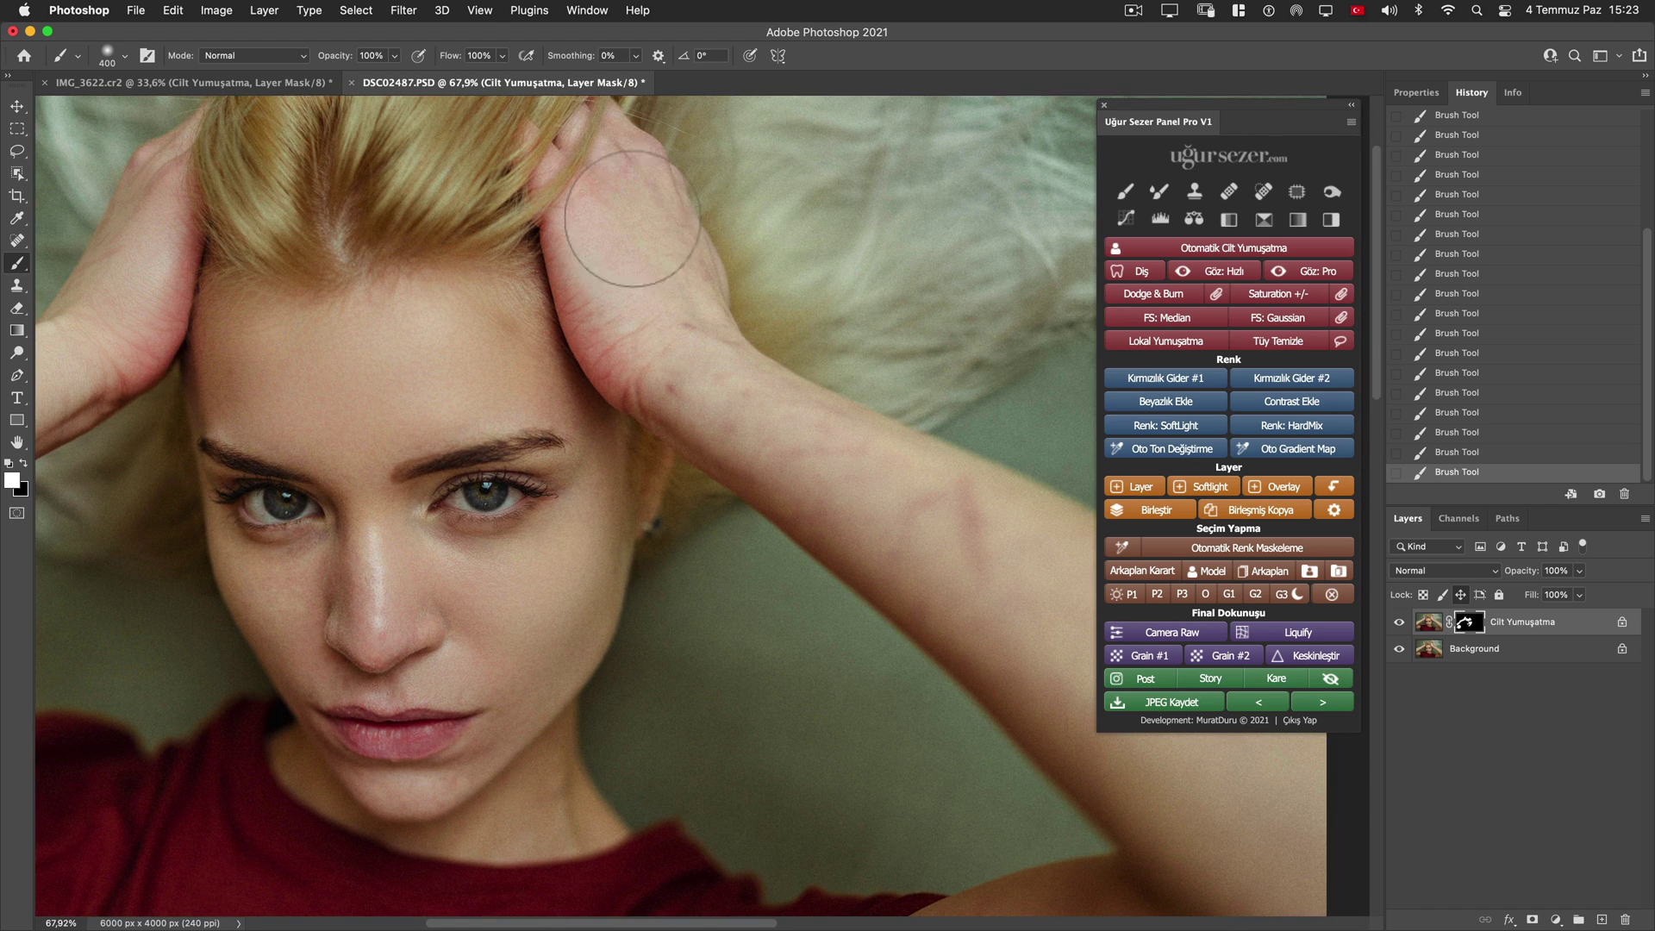
mouse_move(676, 297)
left_mouse_down()
mouse_move(664, 373)
mouse_move(737, 369)
left_mouse_up()
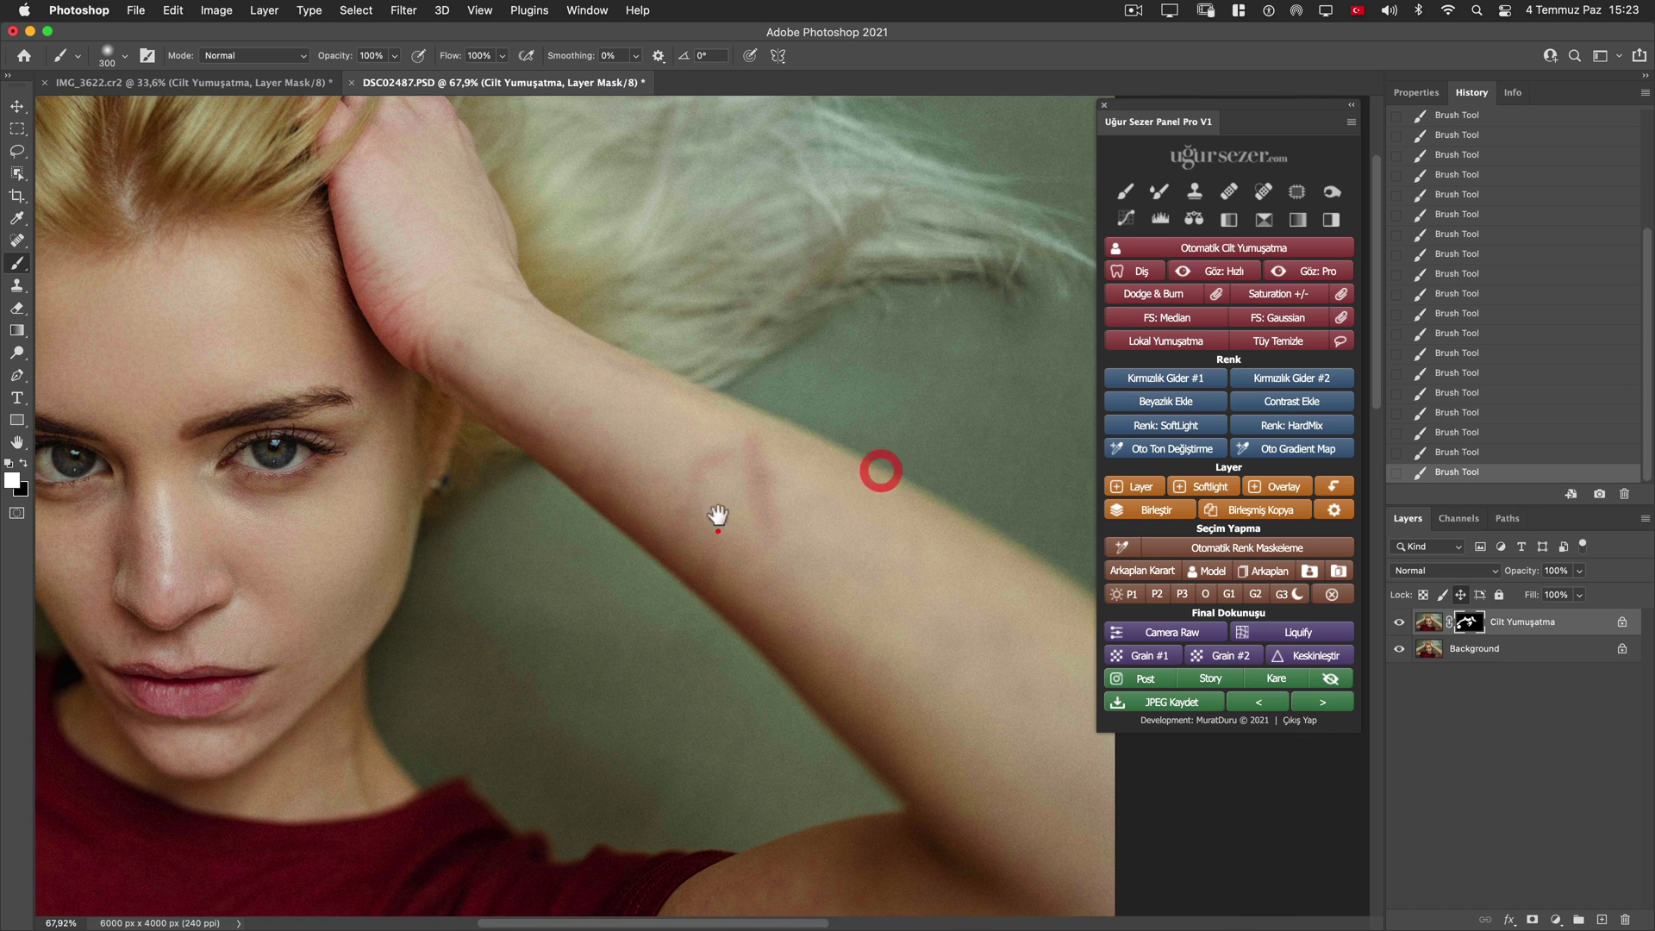
left_click_drag(928, 557, 720, 509)
key("bracketright")
key("bracketright")
key("bracketright")
left_click_drag(916, 657, 870, 465)
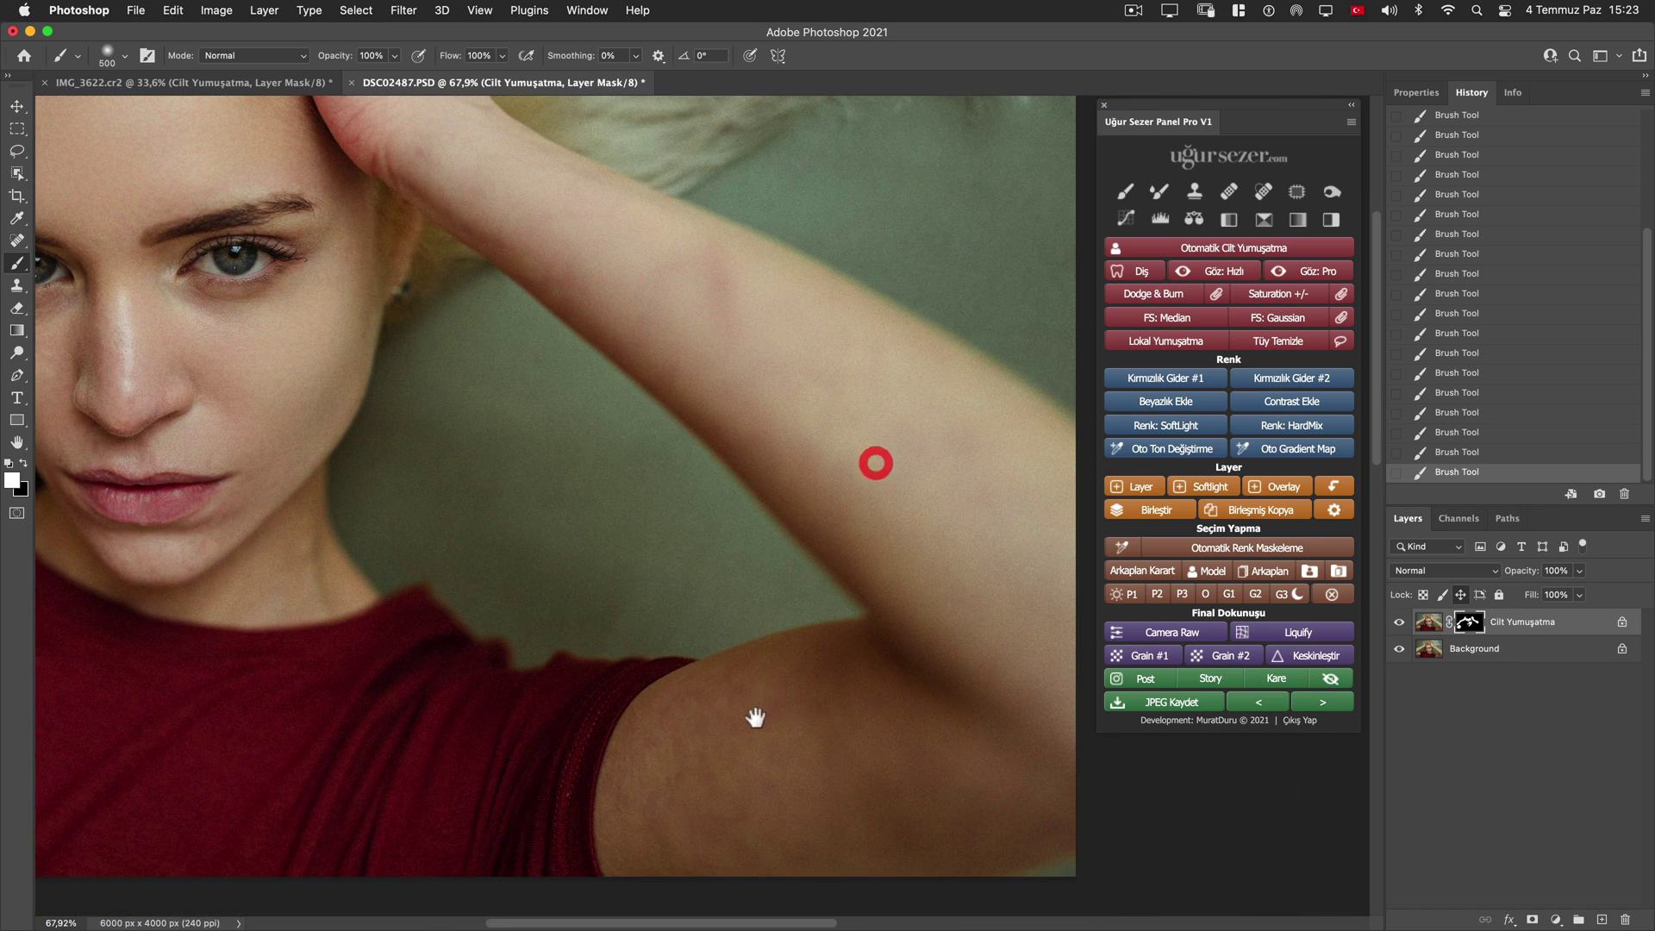
key("bracketright")
left_click_drag(765, 744, 798, 627)
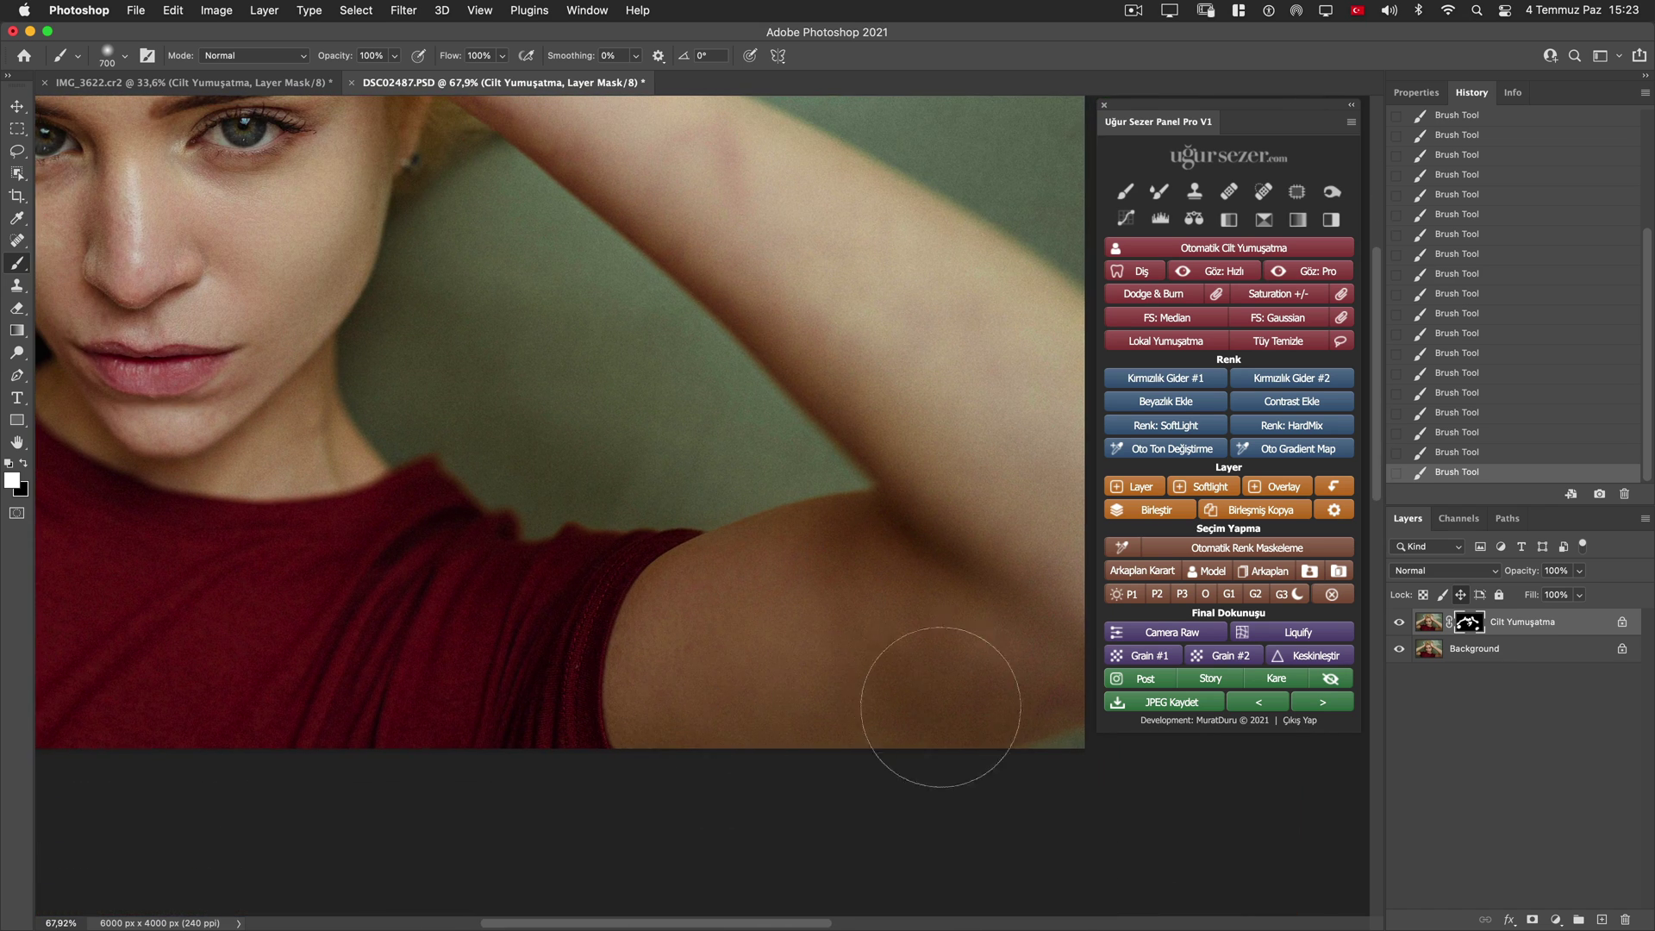
Paint smoothing below the lower lip, then bring the whole face back into view
scroll(897, 741, "up", 5)
scroll(896, 741, "left", 7)
key("bracketleft")
key("bracketleft")
key("bracketleft")
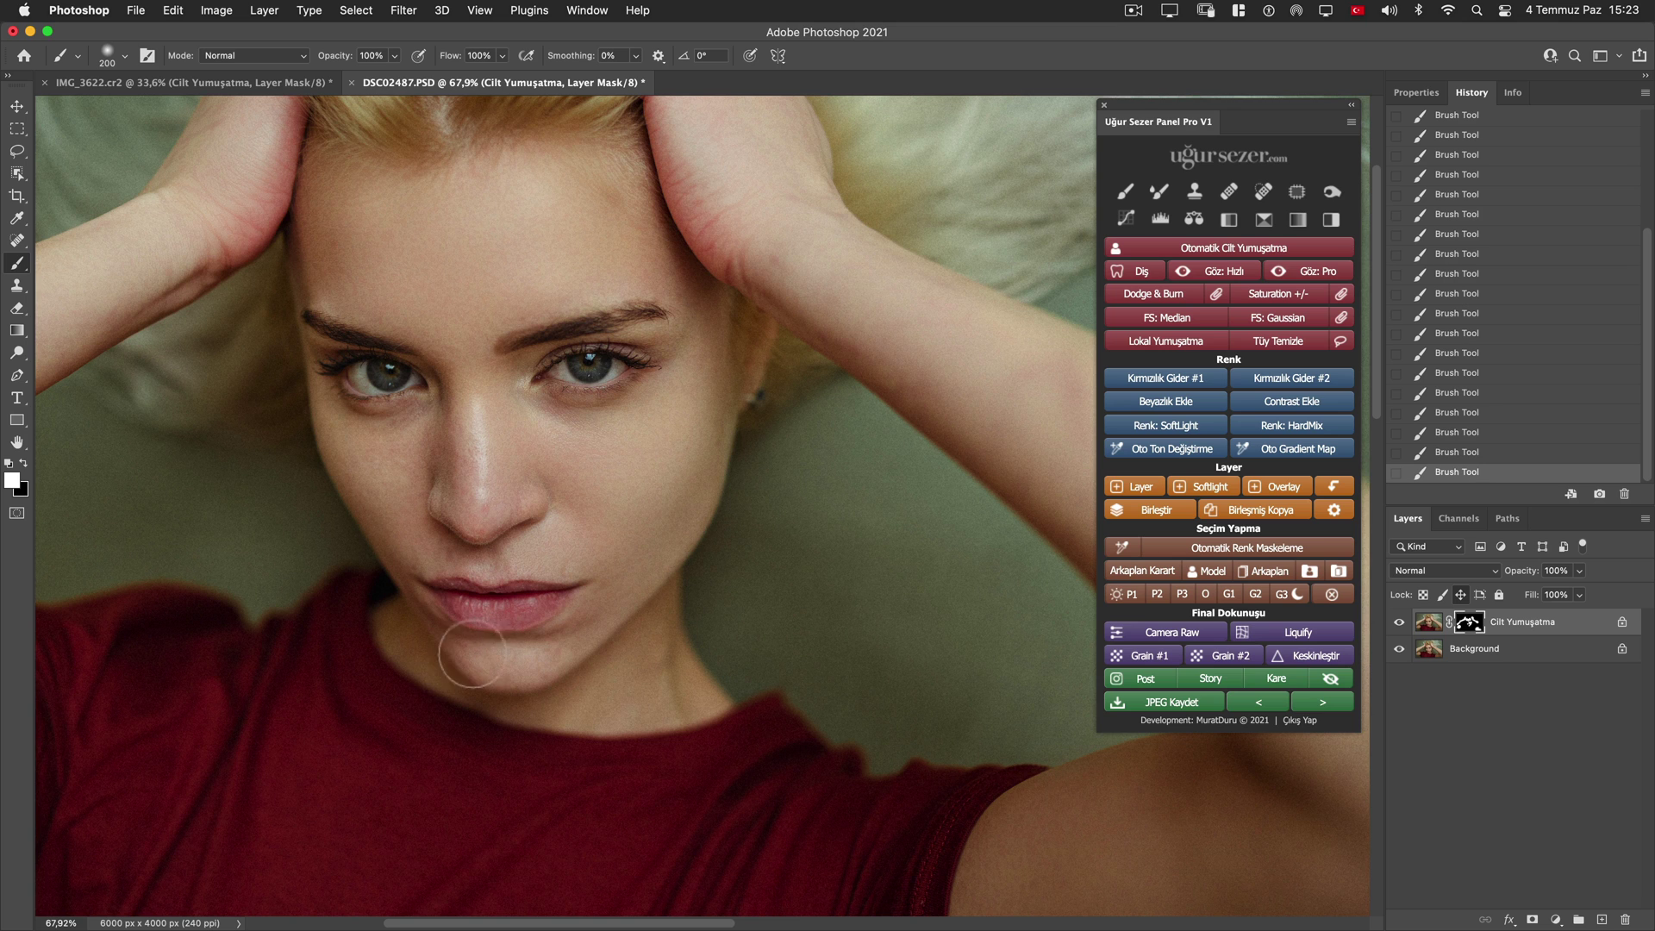
left_click(555, 627)
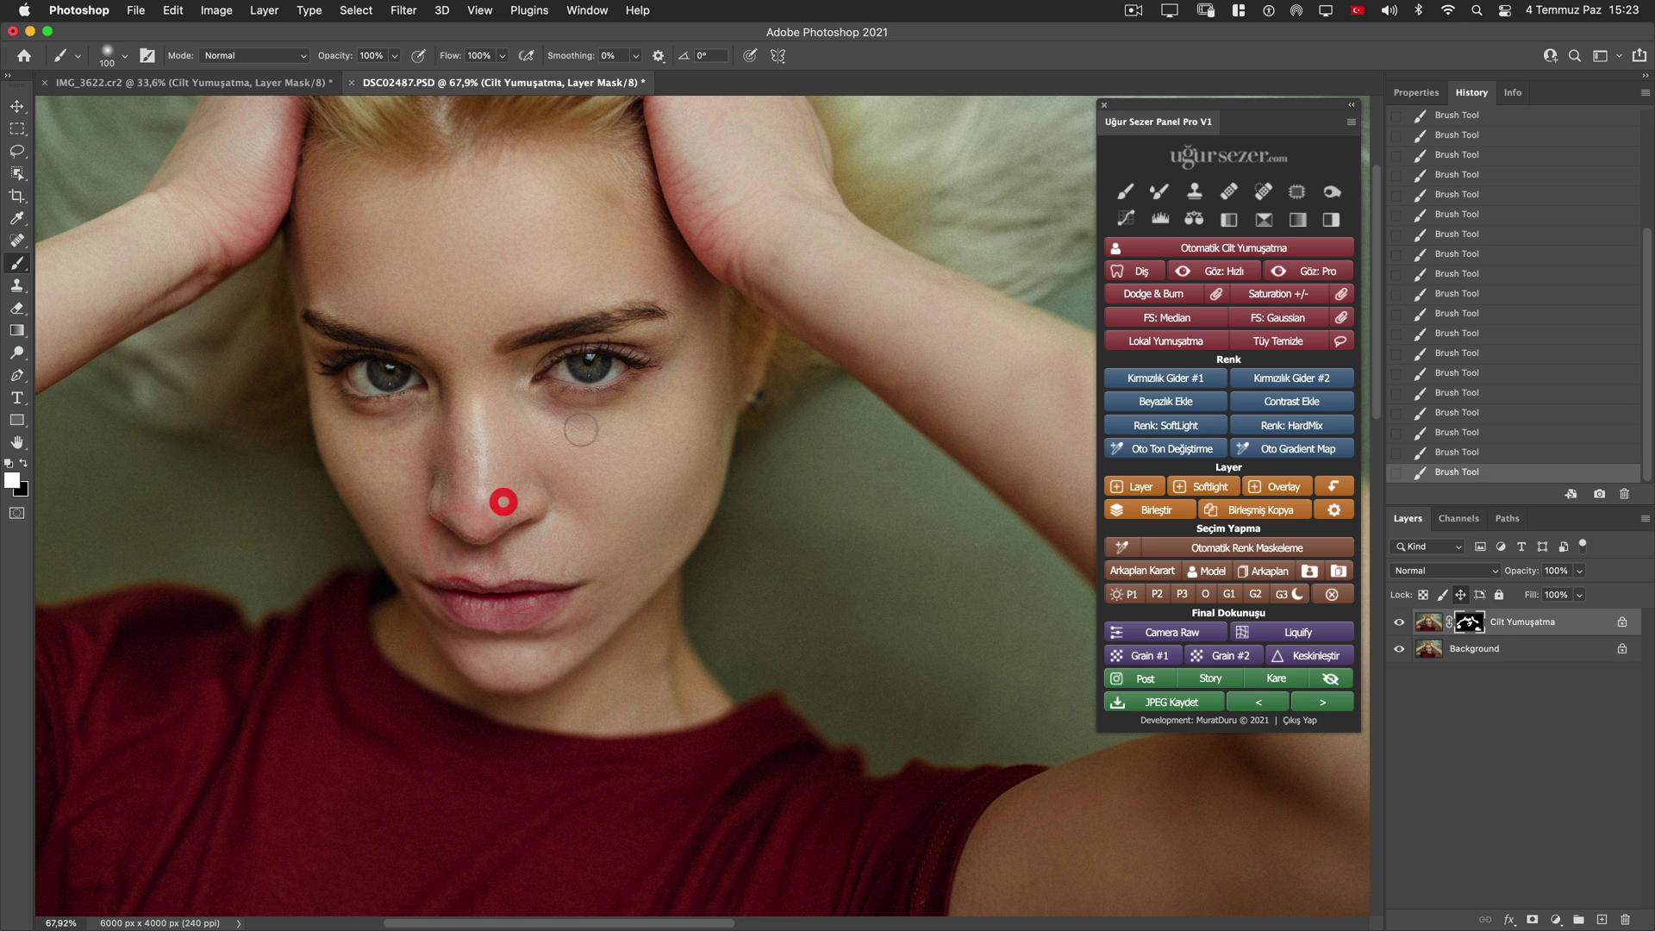
key("bracketleft")
key("bracketleft")
scroll(633, 390, "down", 3)
left_click_drag(633, 390, 651, 471)
scroll(745, 424, "up", 1)
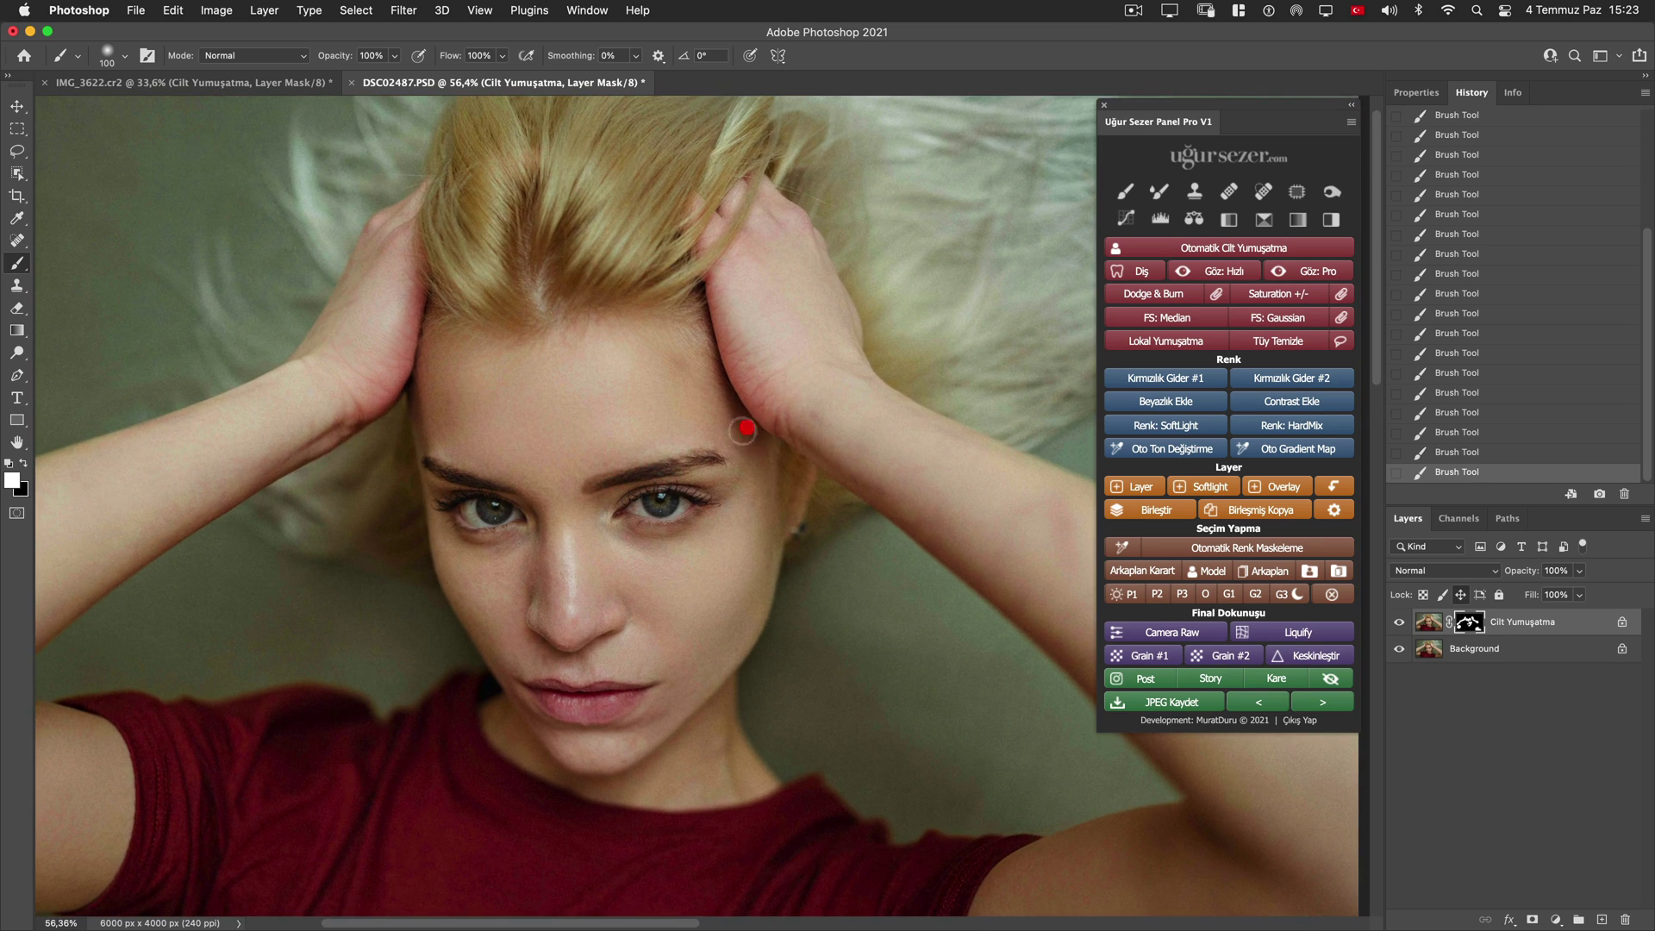
left_click(1398, 623)
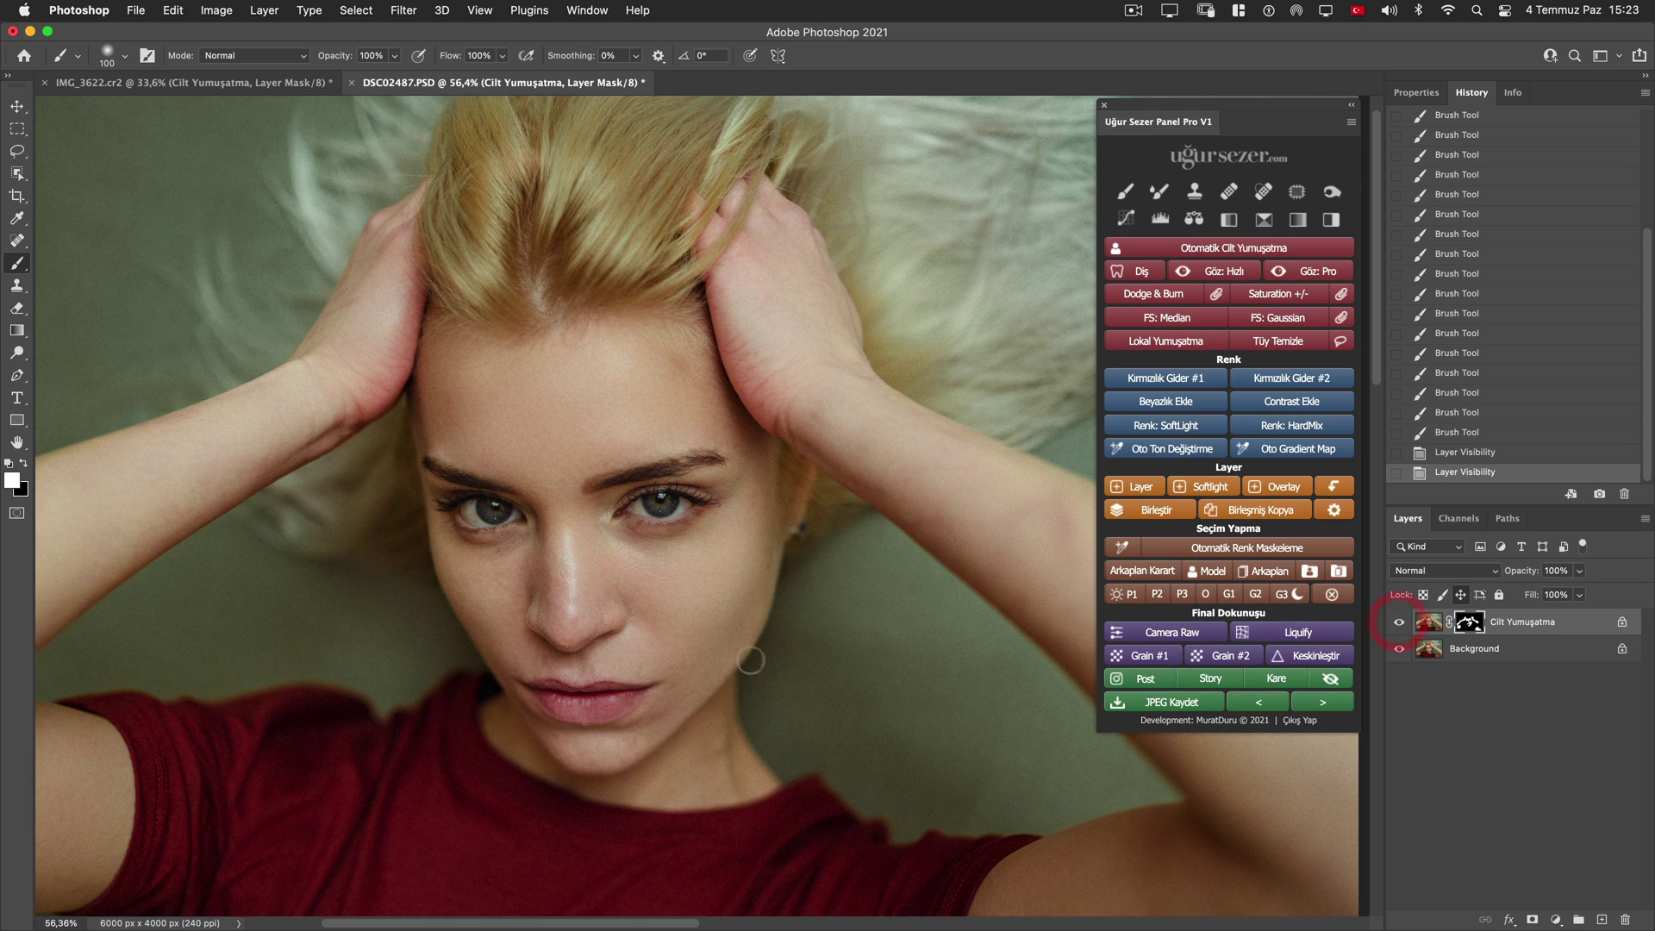
scroll(752, 603, "up", 3)
left_click(1399, 622)
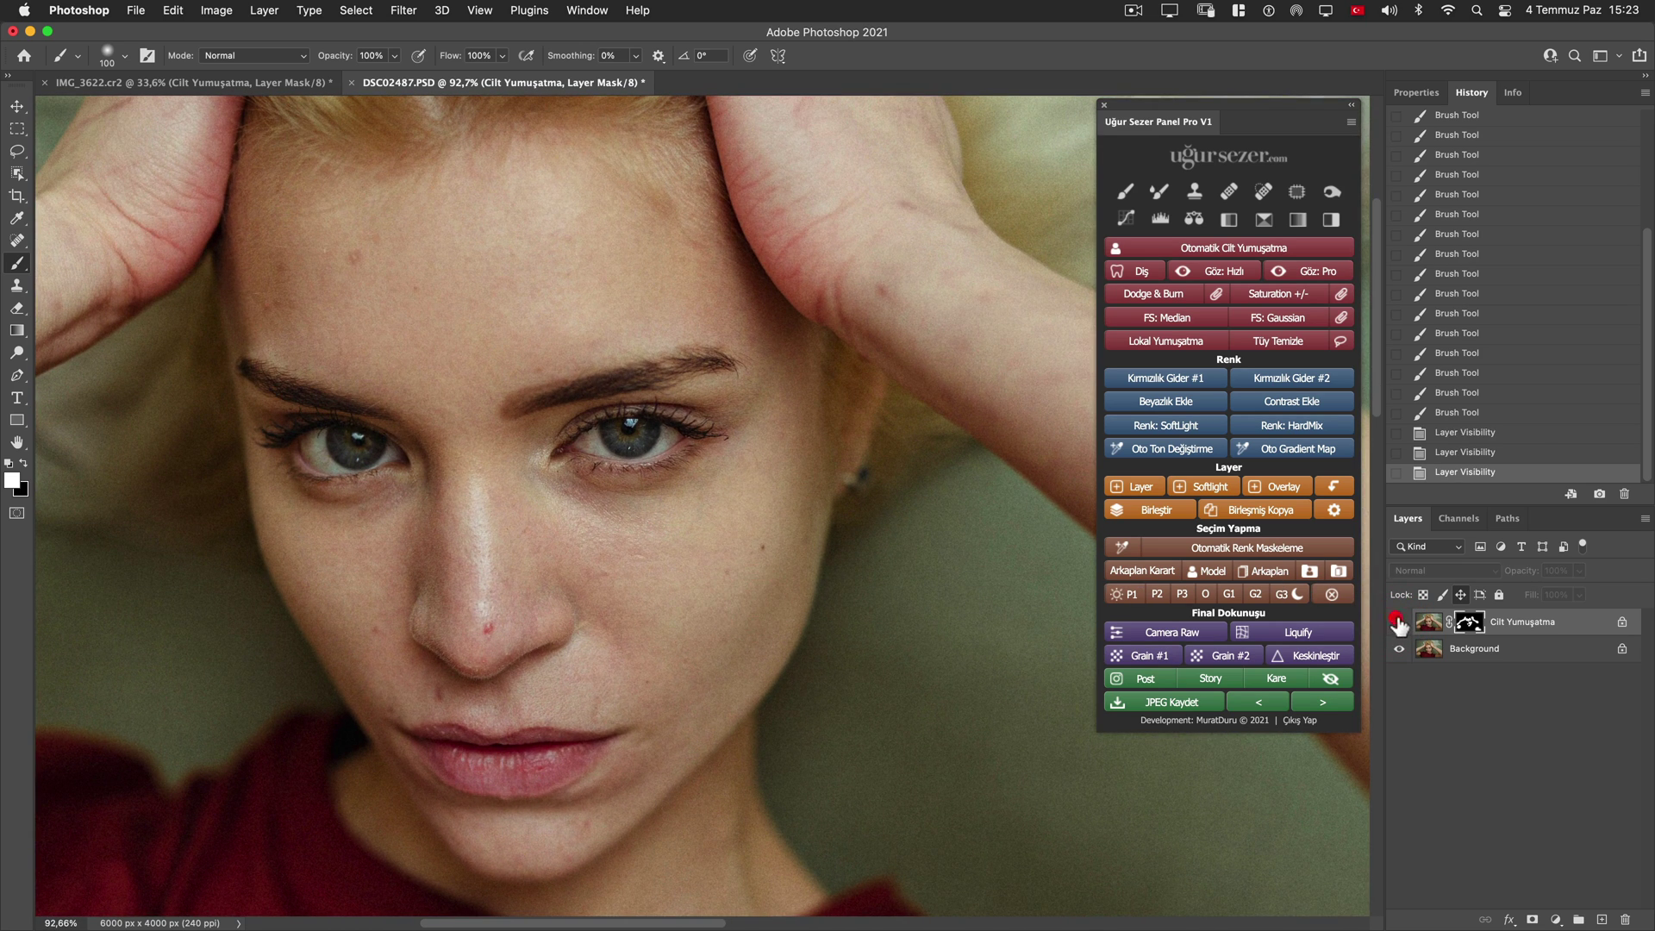
left_click(1399, 621)
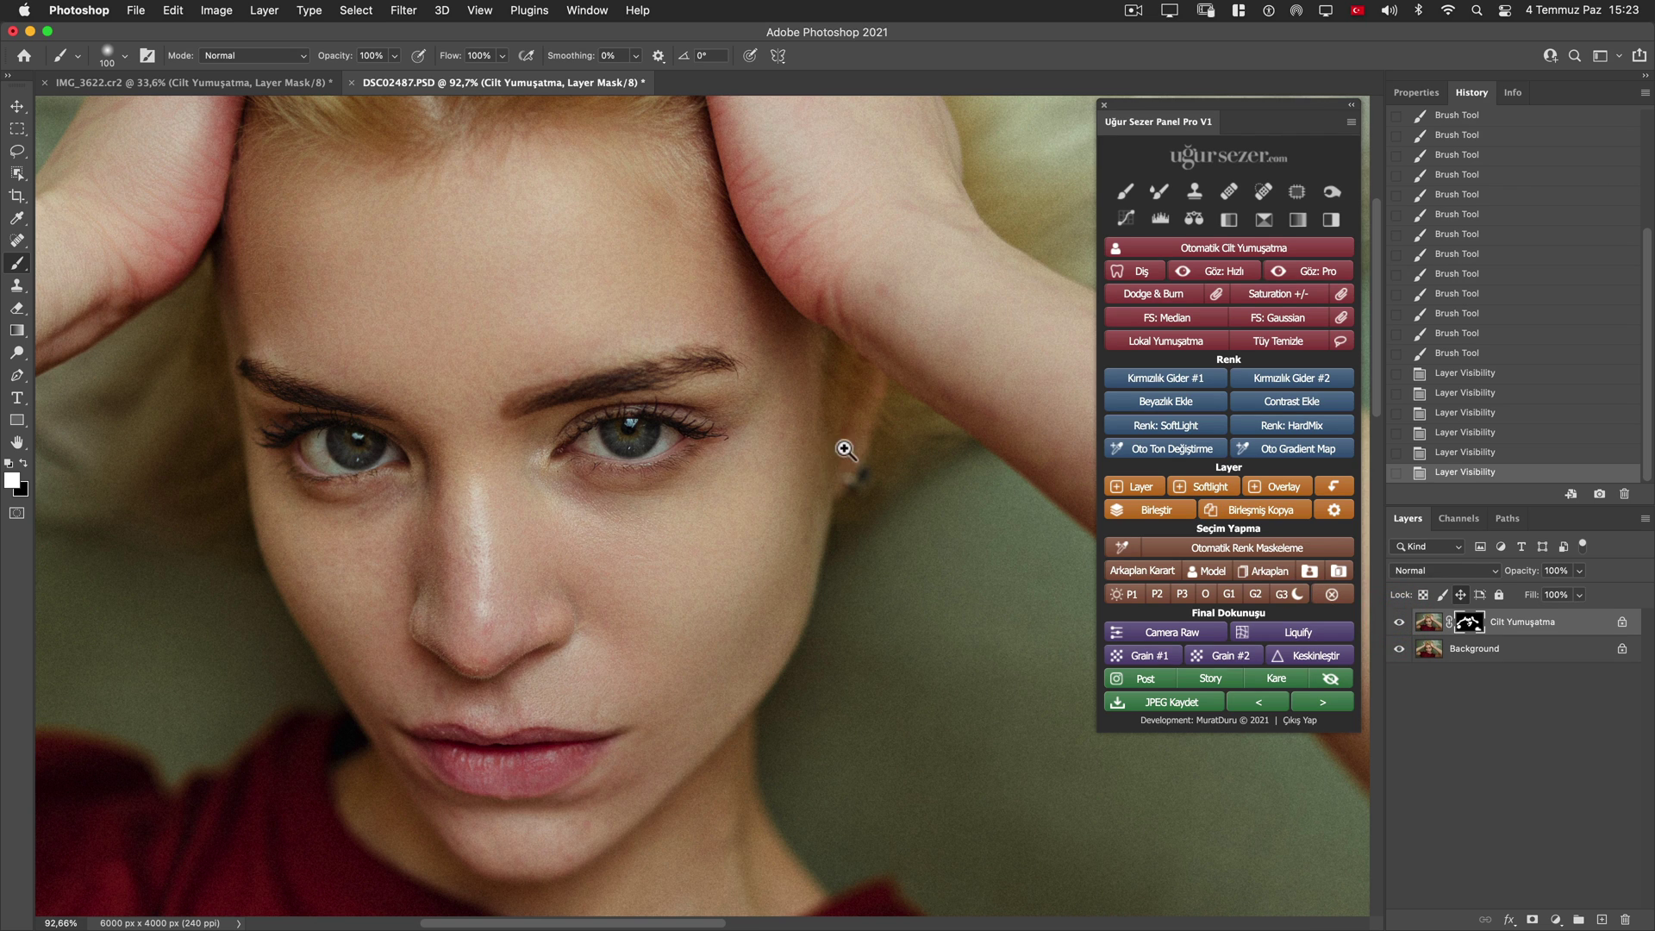
scroll(825, 472, "down", 3)
left_click(1398, 622)
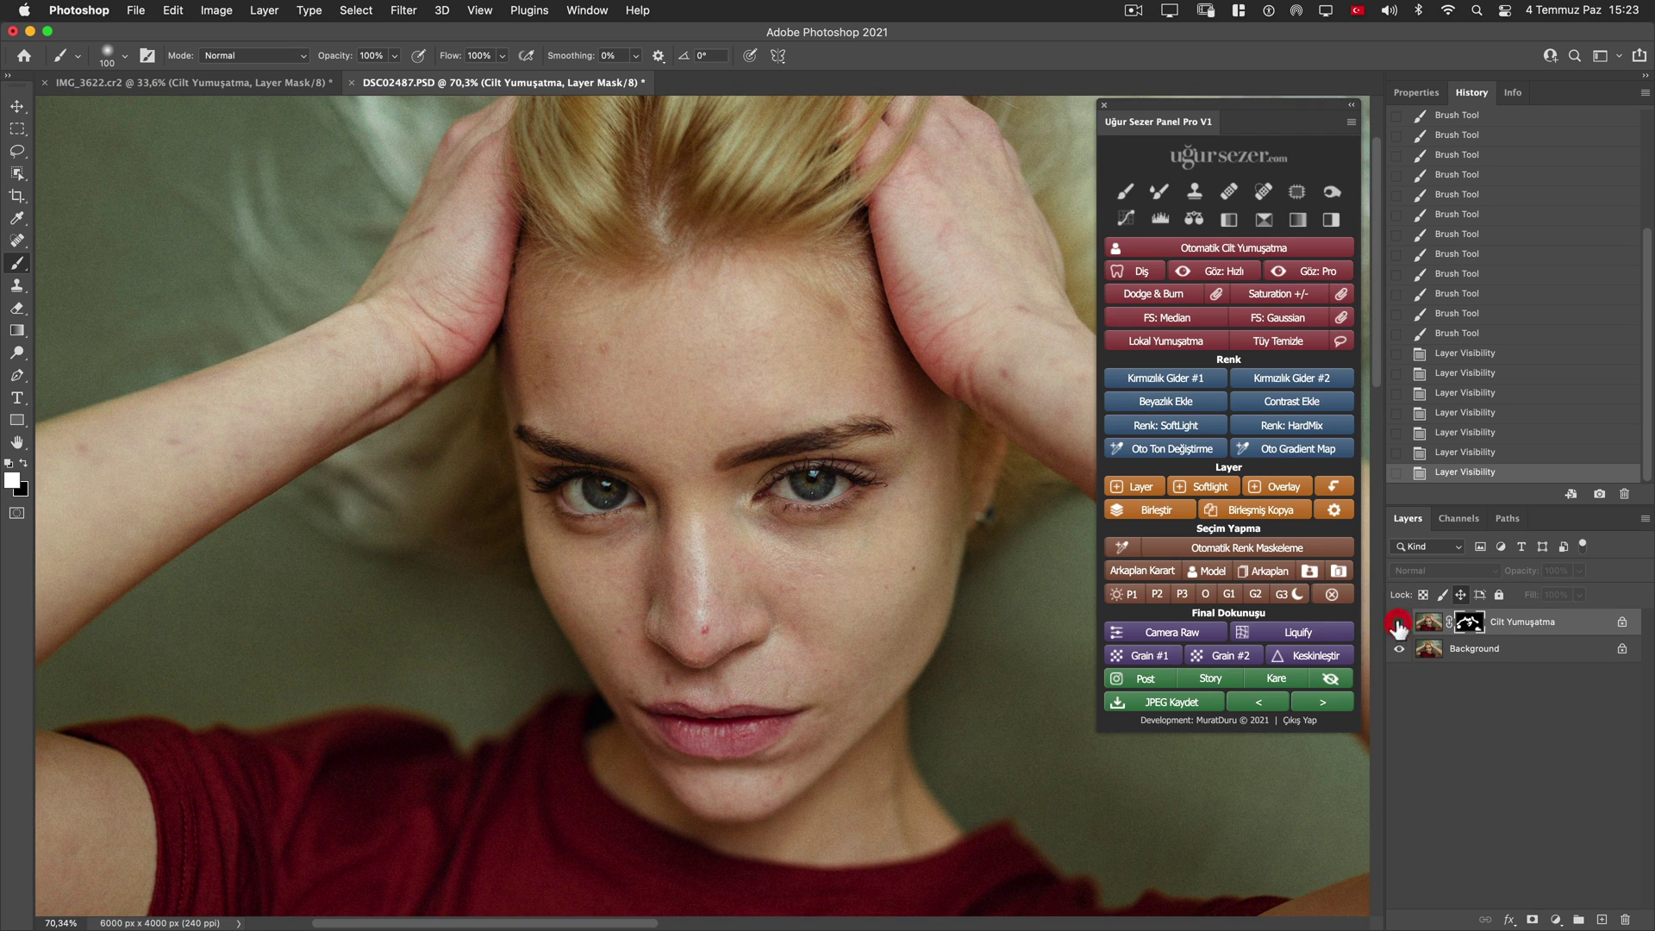
scroll(799, 492, "down", 3)
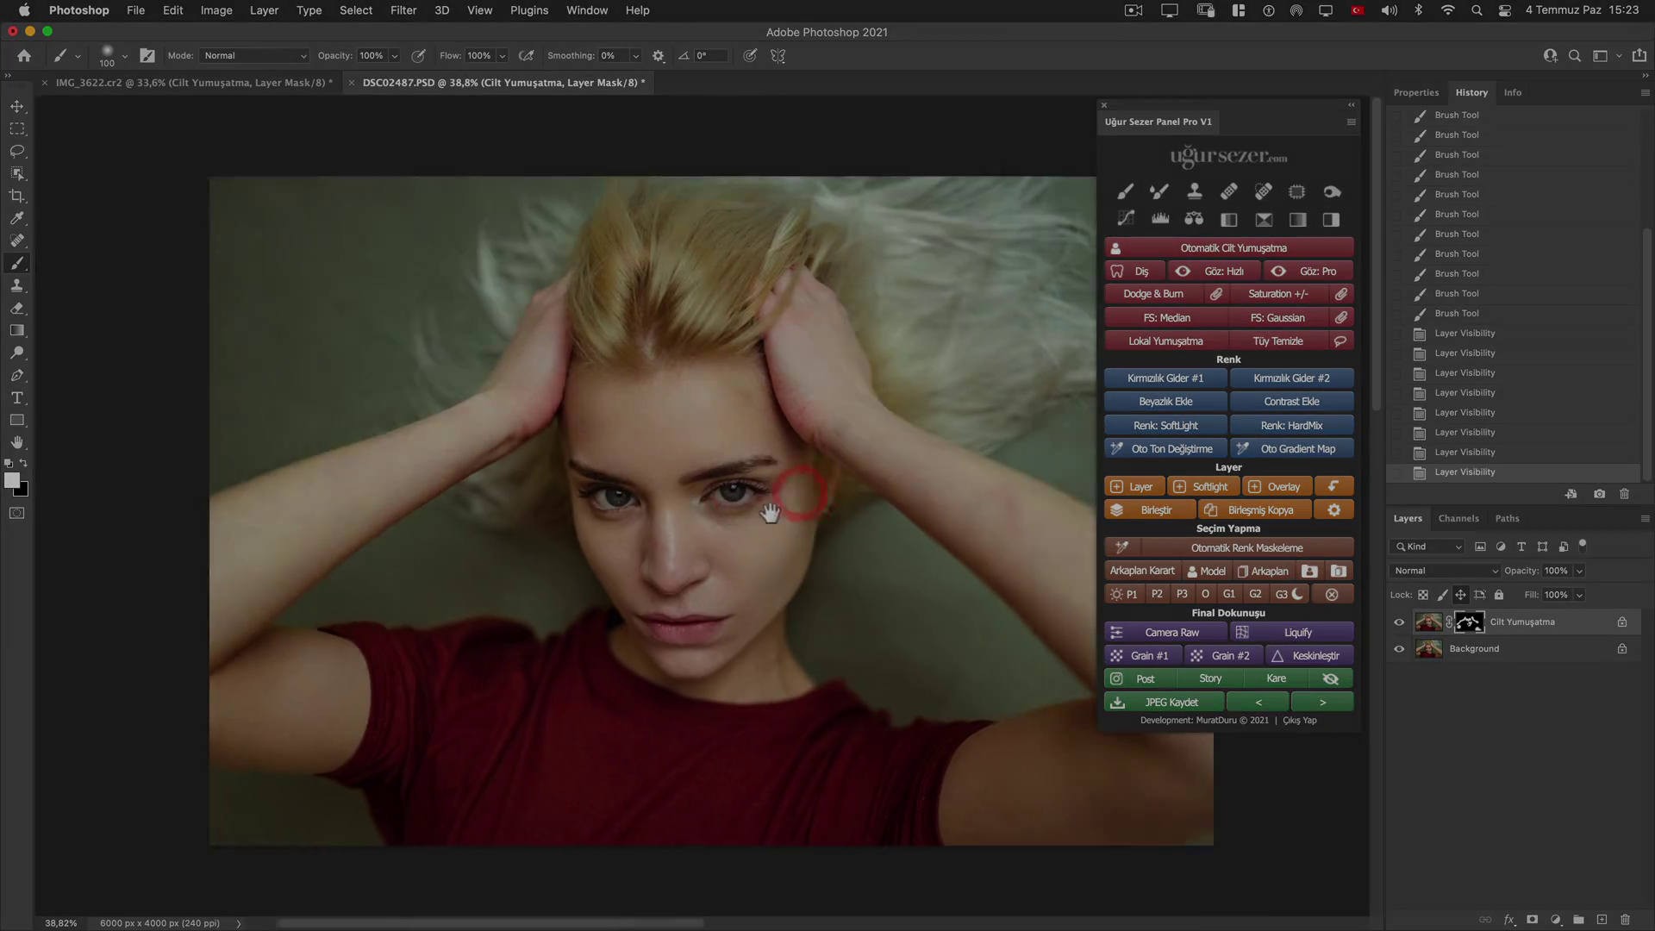